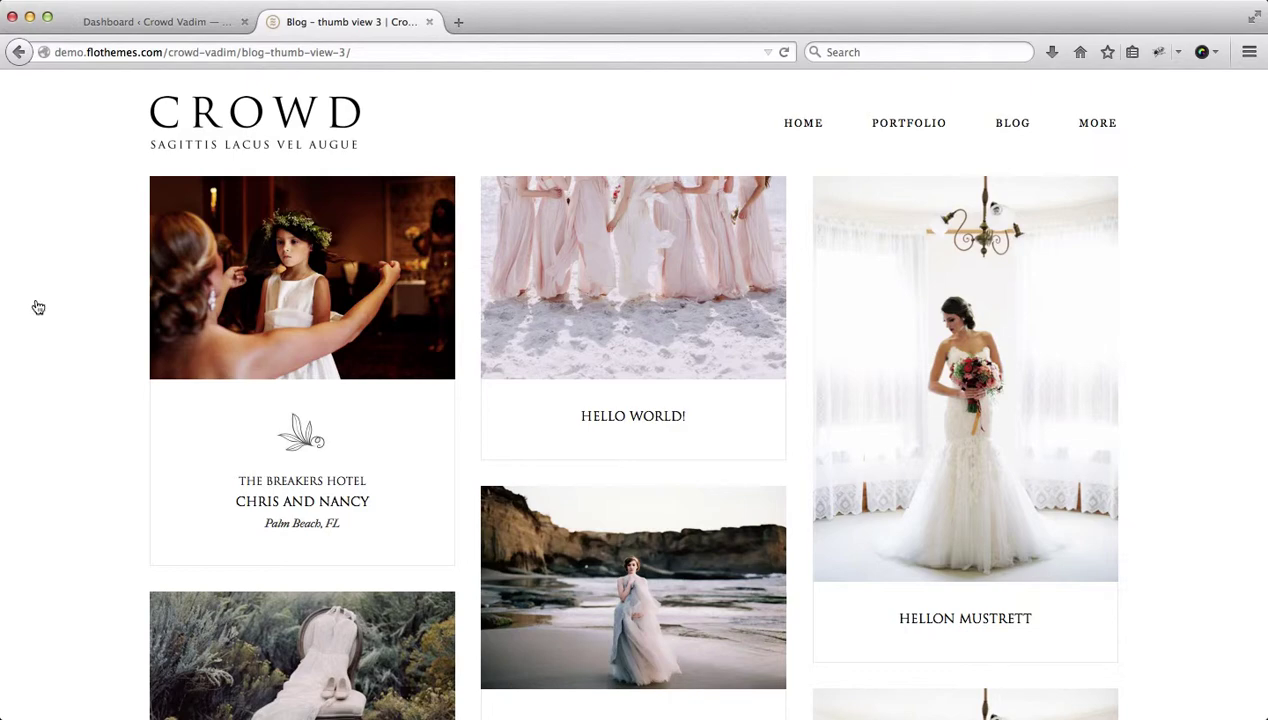
Switch to the WordPress dashboard and add a new page titled "Our New Blog Page".
key(ctrl+shift+Tab)
mouse_move(45, 372)
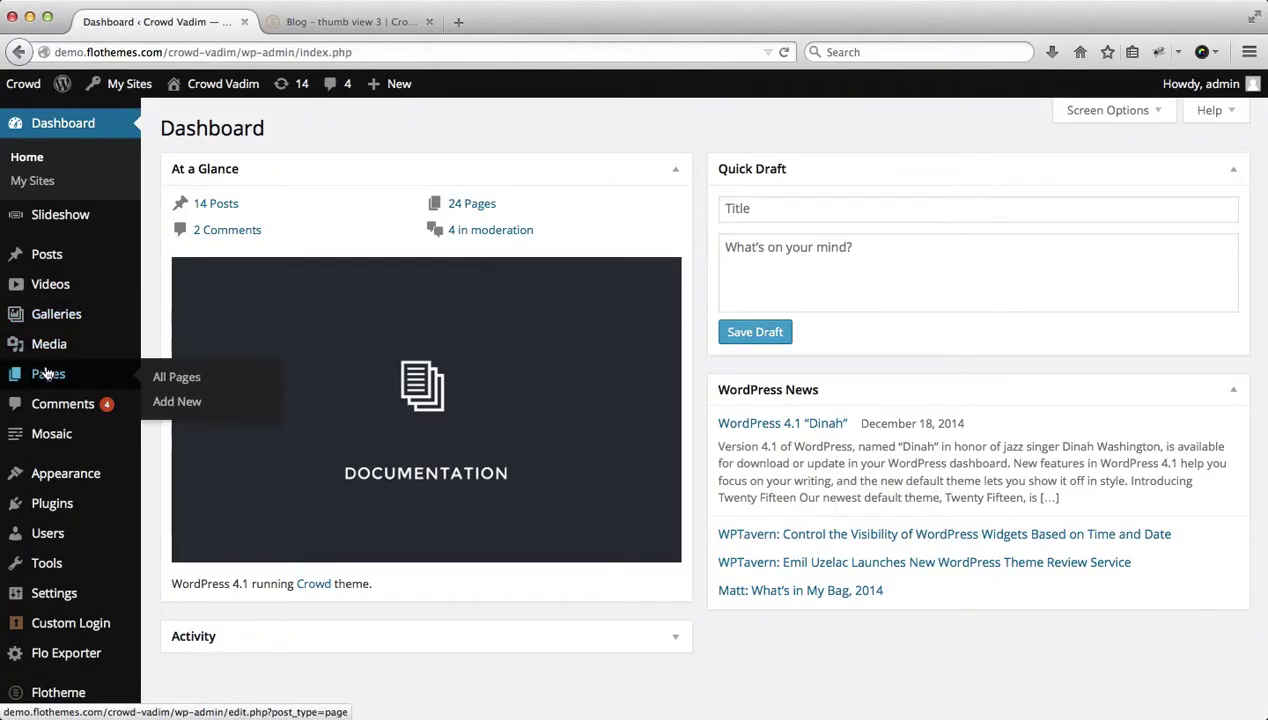
click(190, 405)
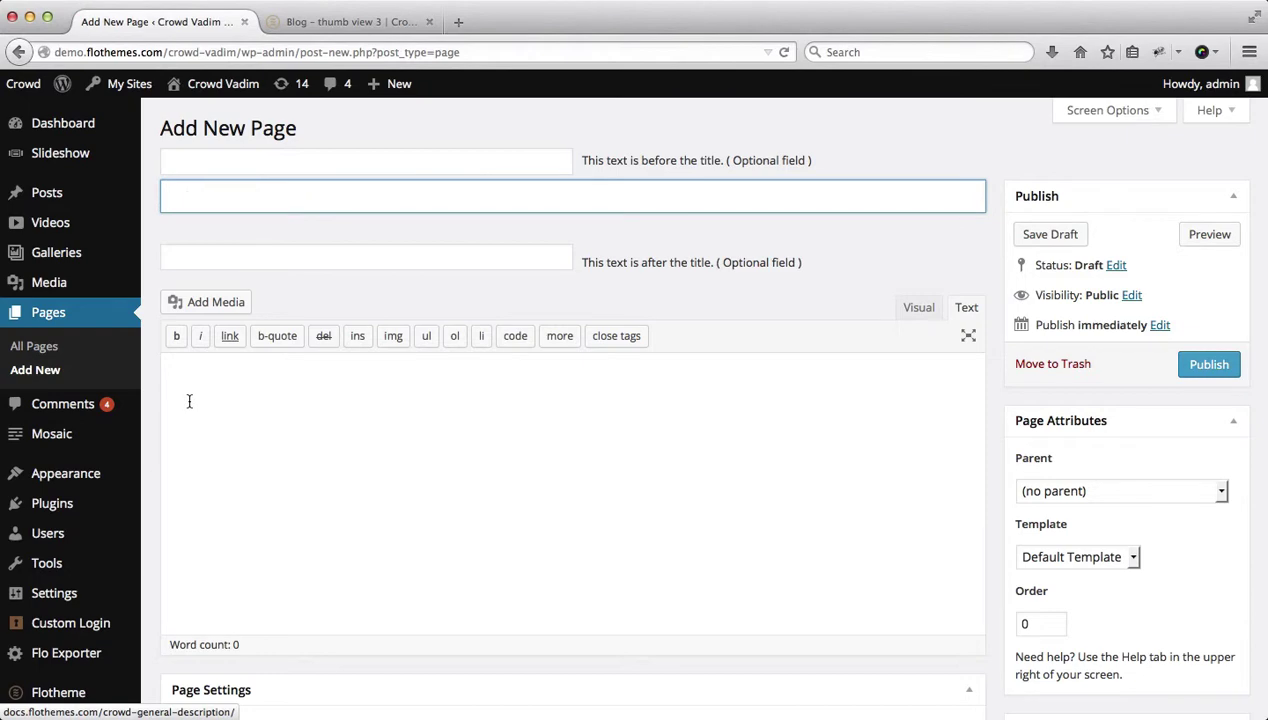
text(Our New B)
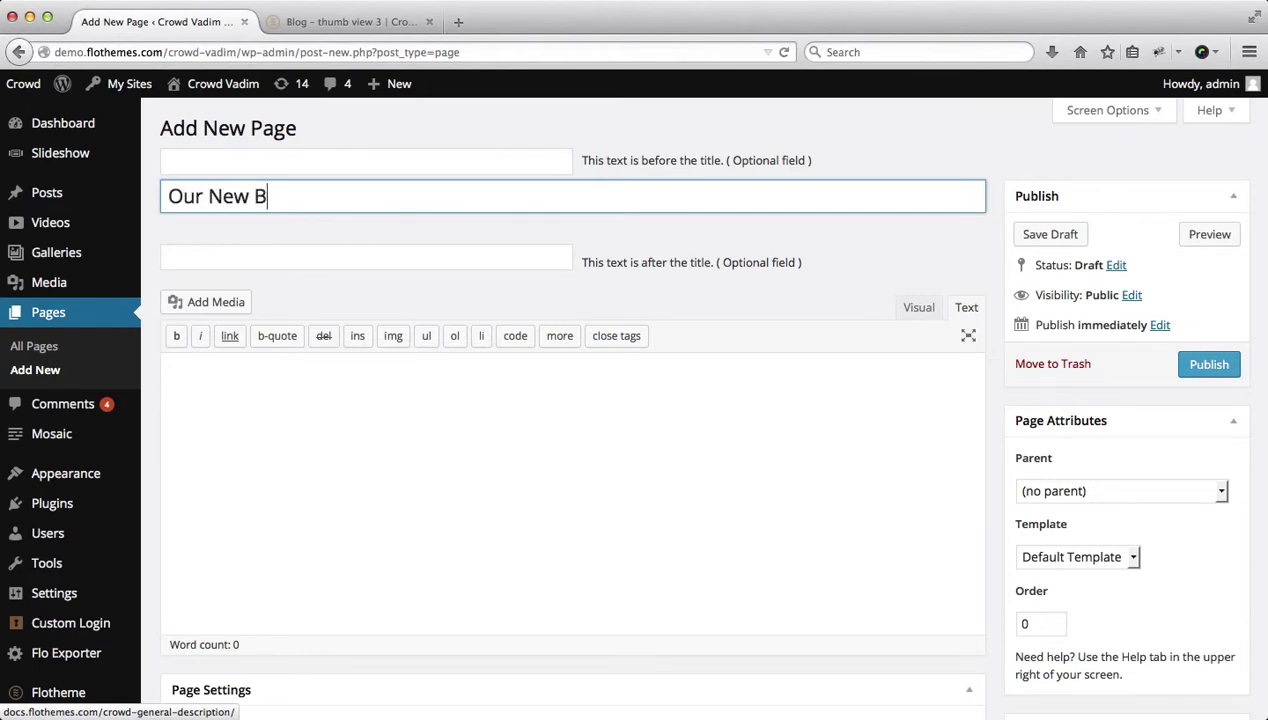
text(log Page)
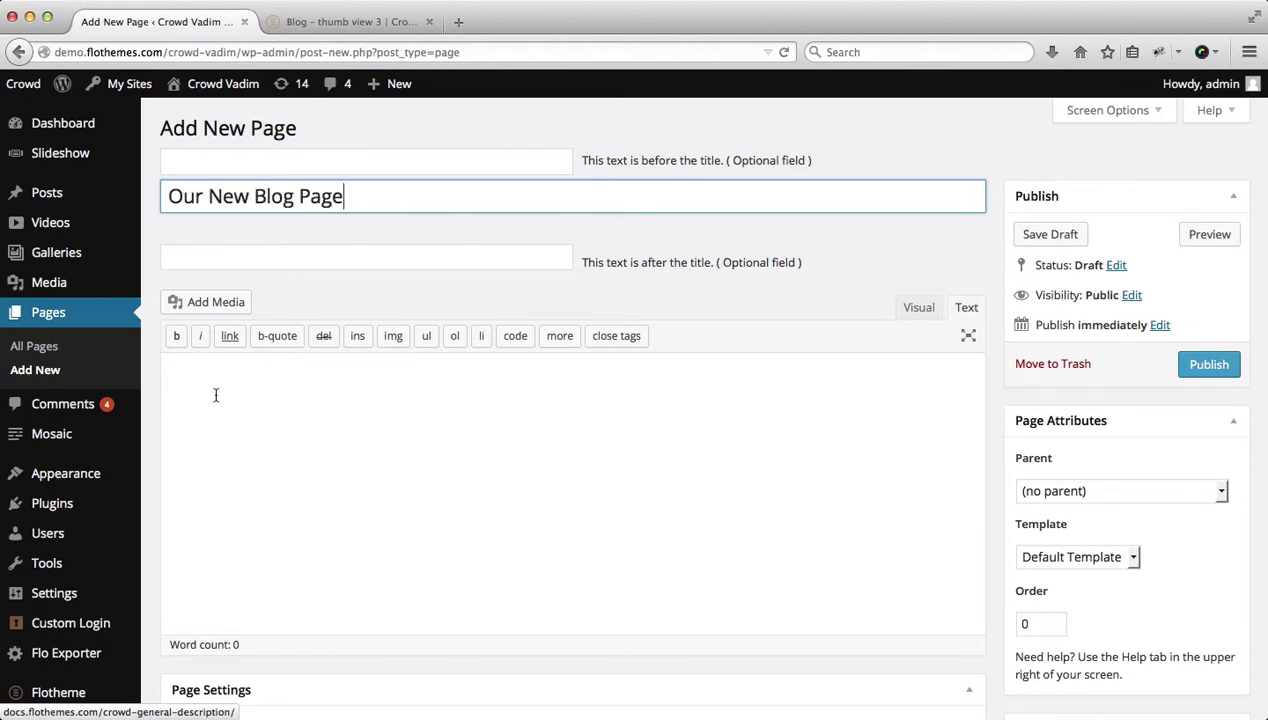
Enter "text above title" as the text before the page title and "text below title" as the text after it.
click(376, 152)
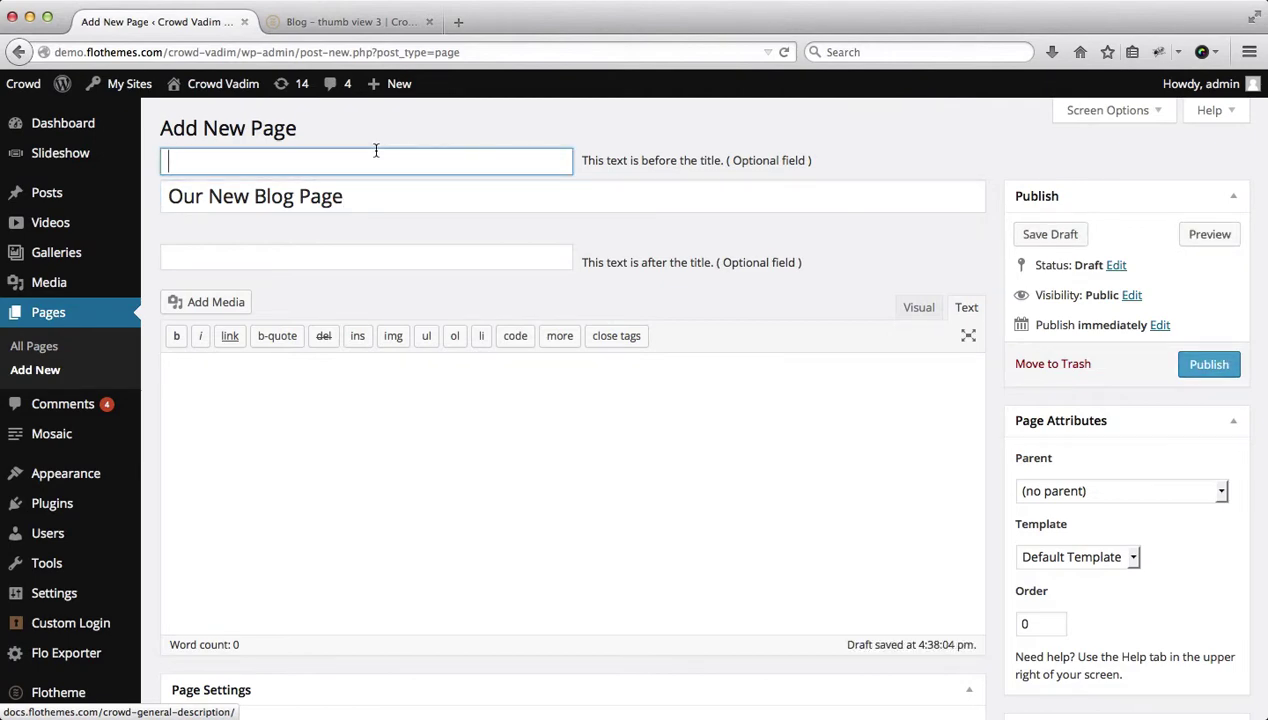
text(a)
key(BackSpace)
text(t)
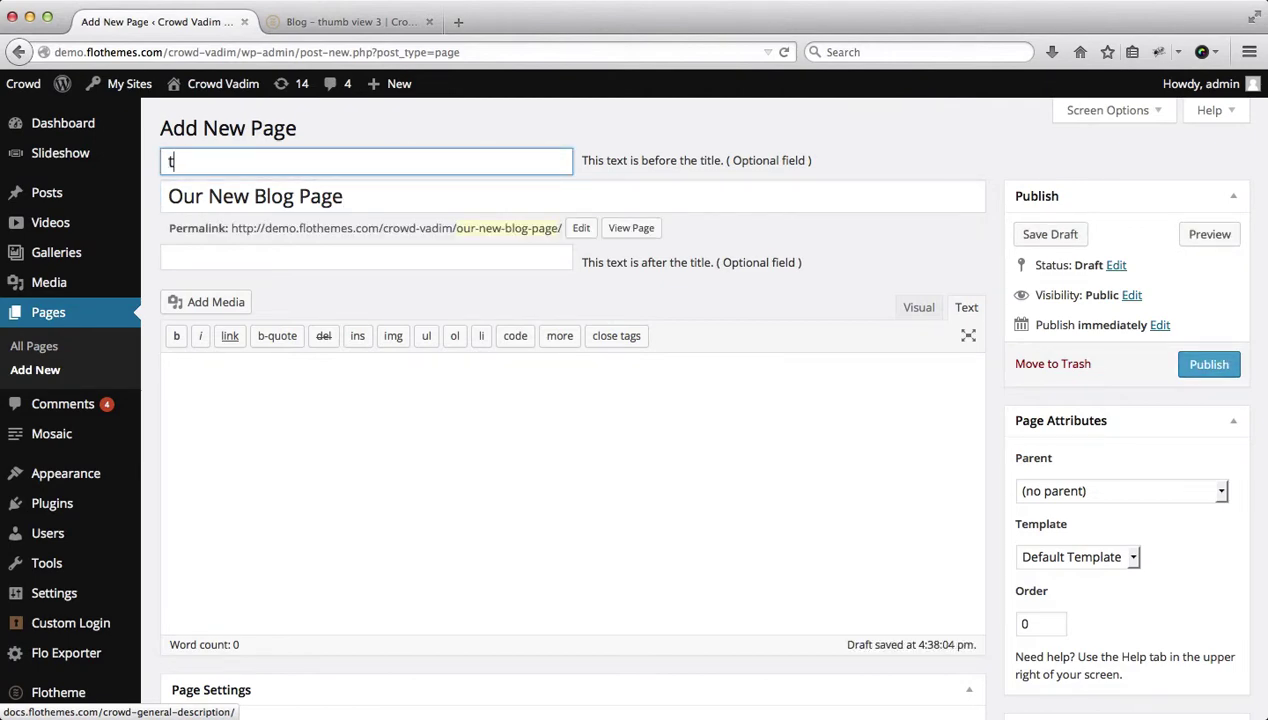
text(ext above tt)
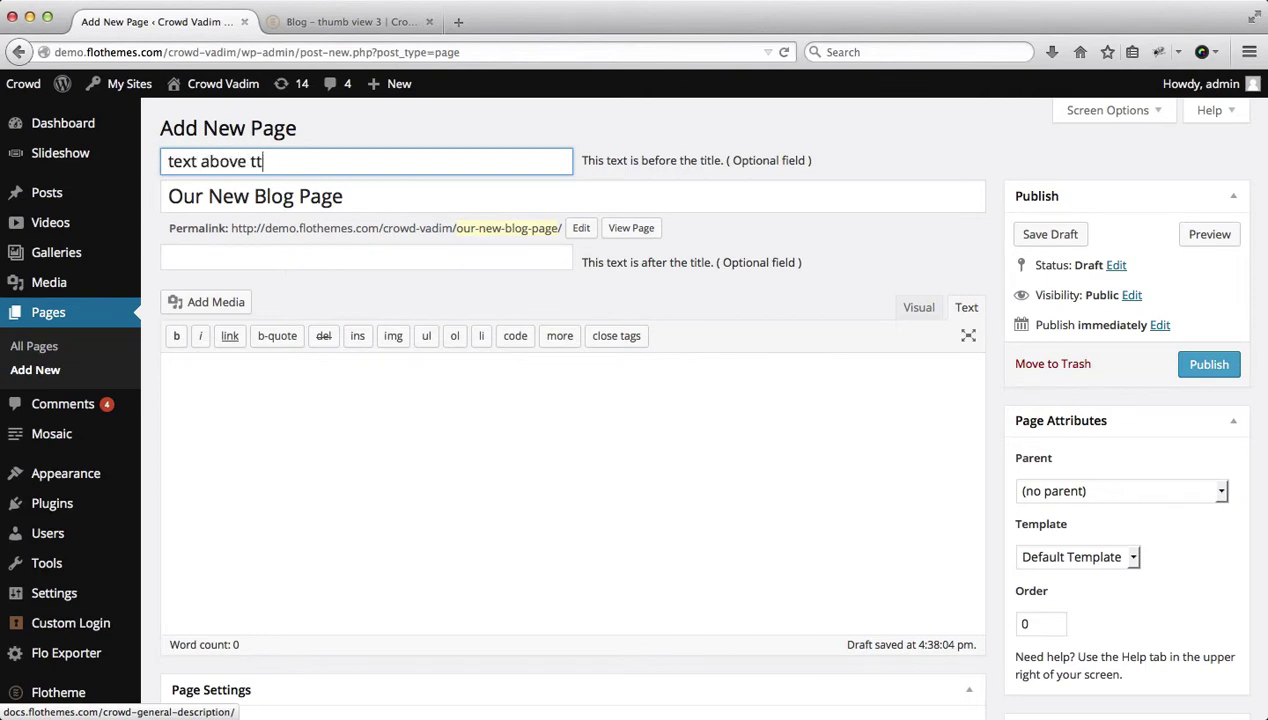
key(BackSpace)
text(itle)
click(321, 261)
text(tex)
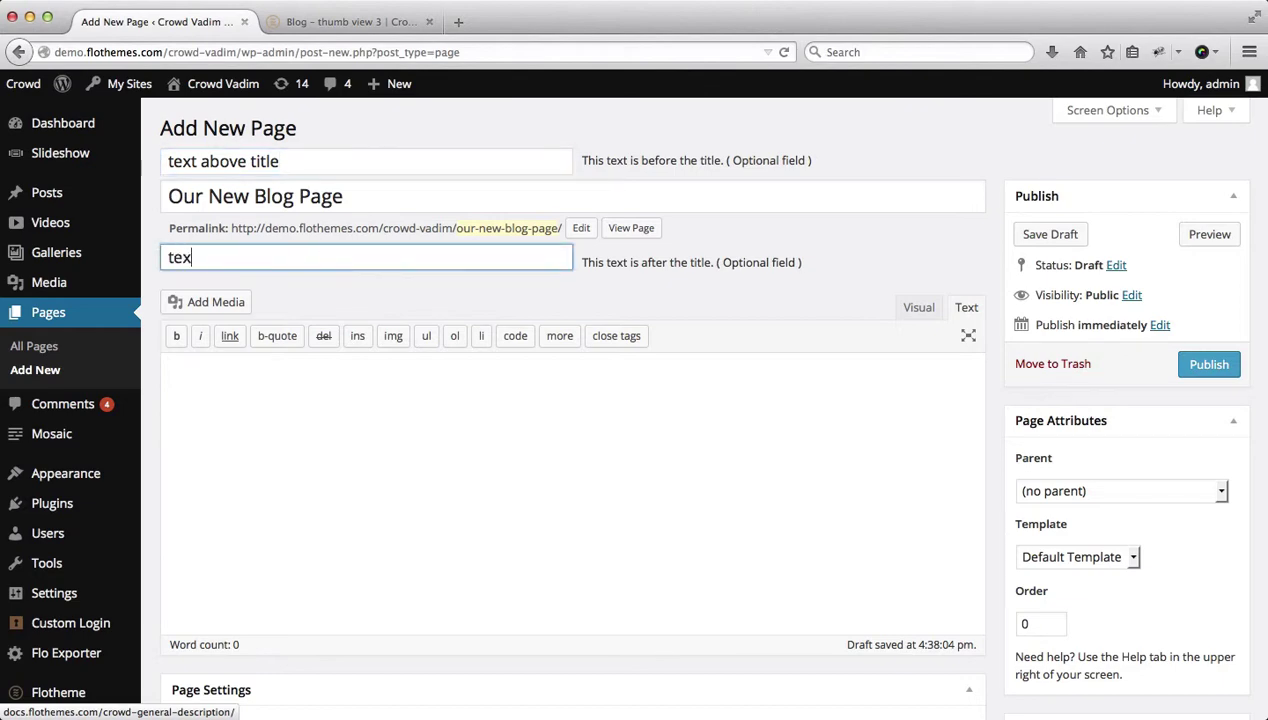
text(t below title)
Set the page template to Blog Posts in the page attributes.
scroll(1102, 248, down, 4)
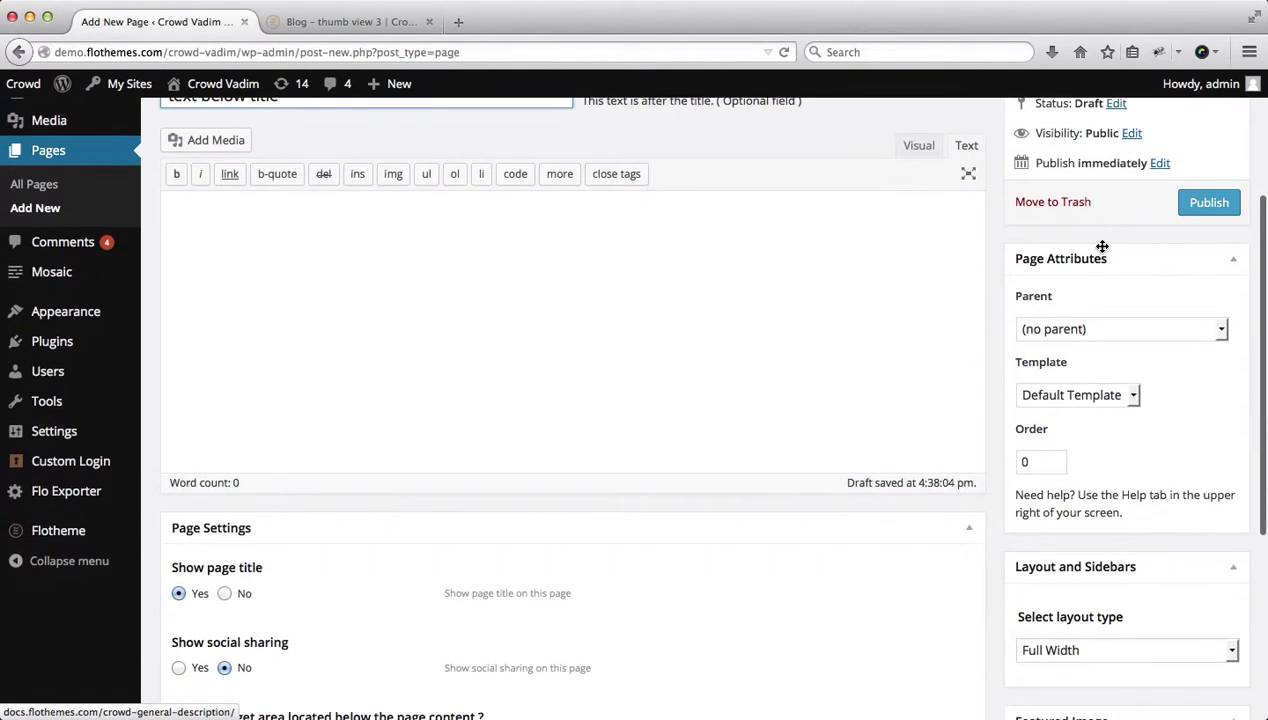
click(1083, 329)
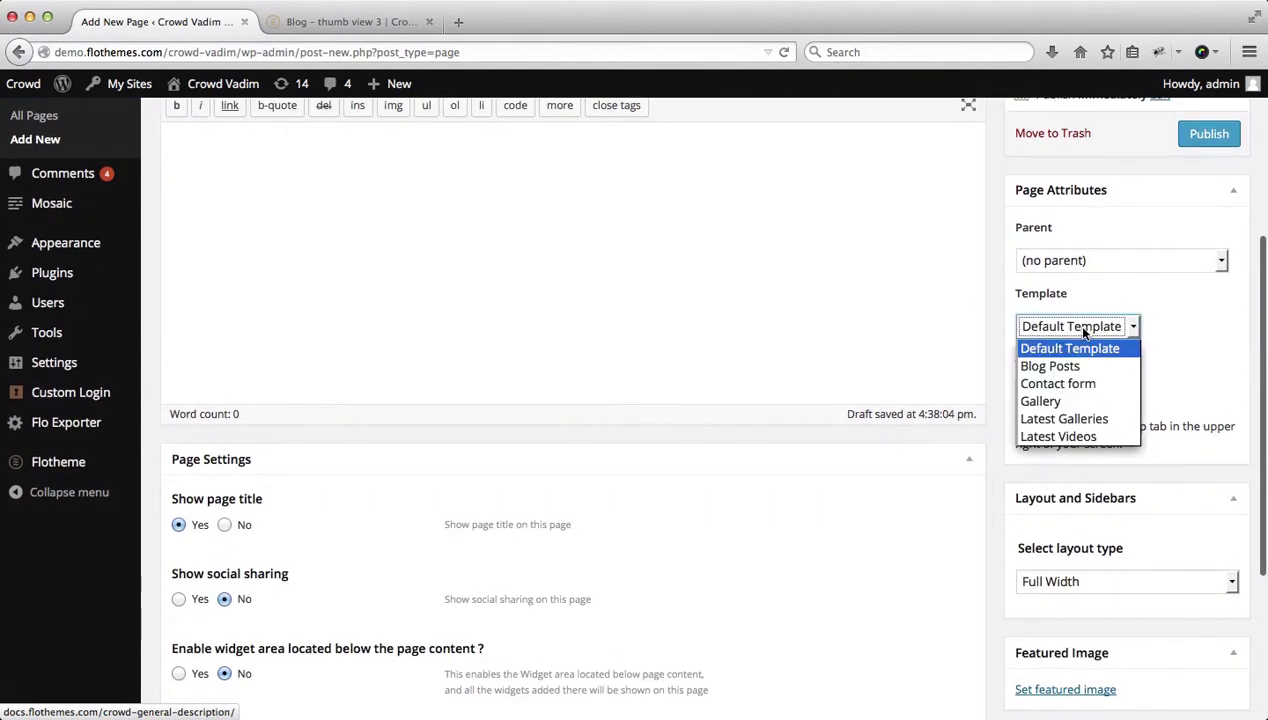
click(1061, 366)
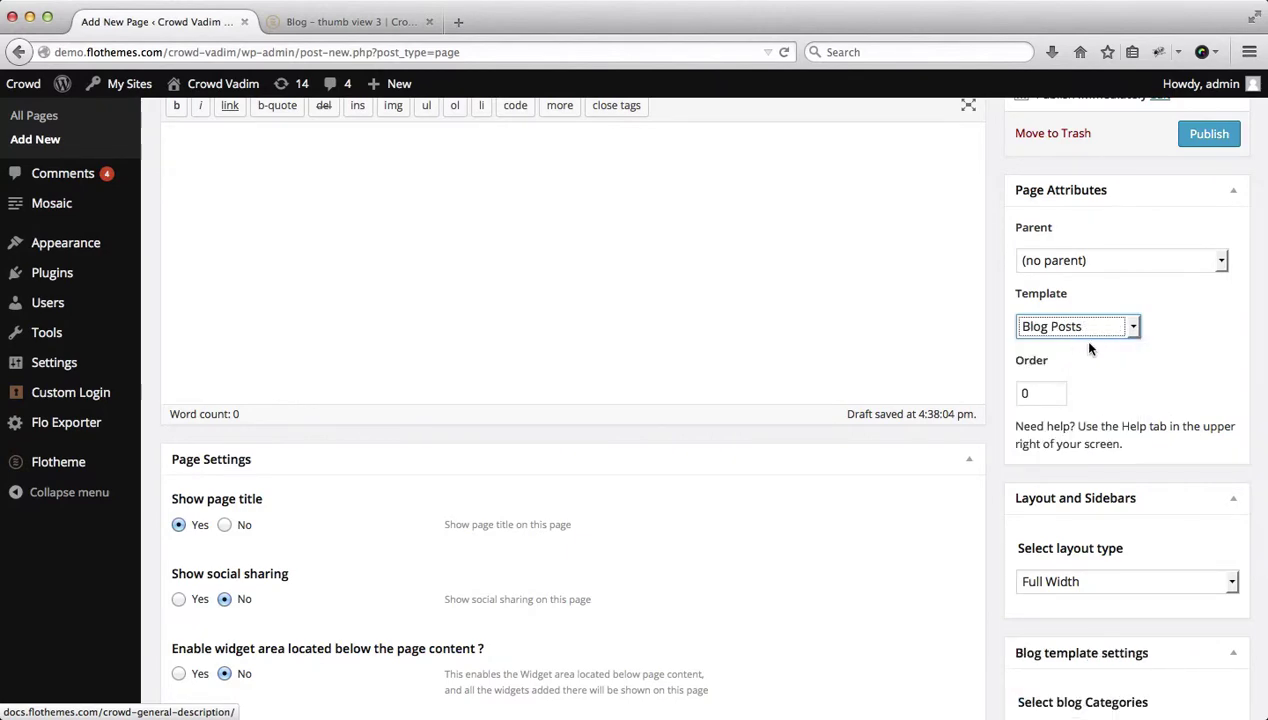
Try the Right Sidebar layout with the main sidebar, and set the layout type back to Full Width.
scroll(1089, 342, down, 5)
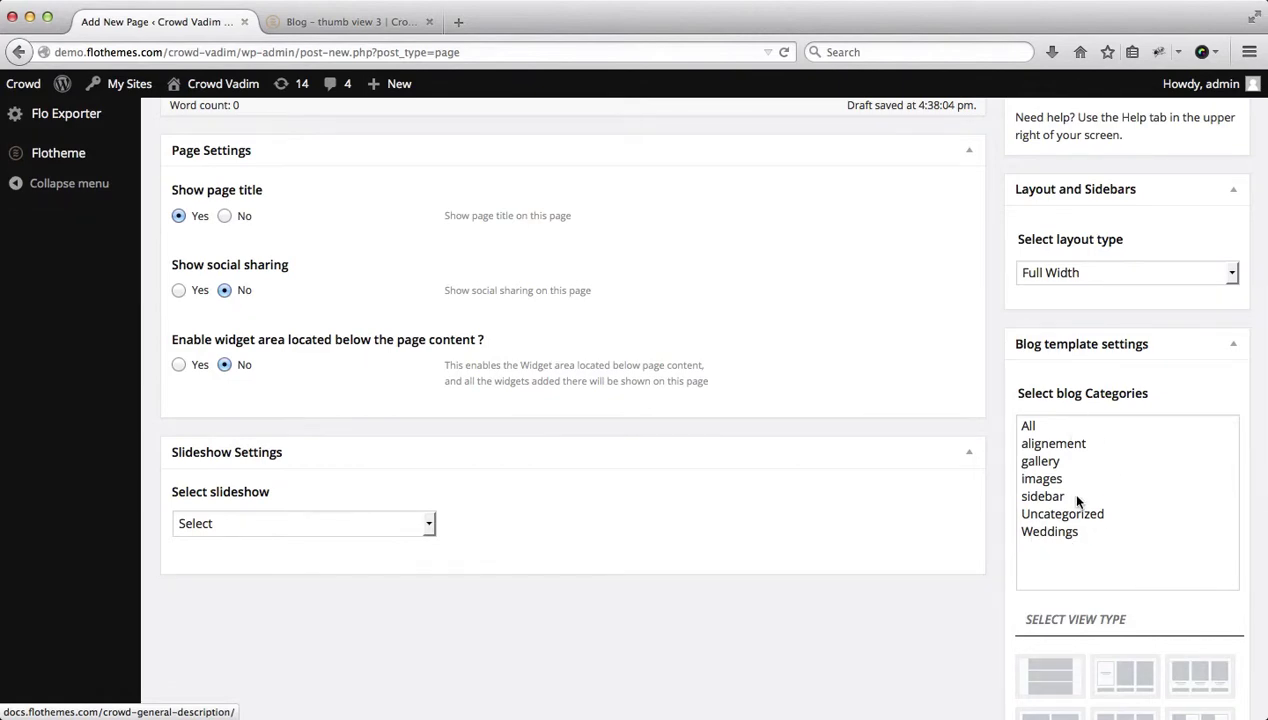
scroll(1077, 498, up, 2)
scroll(1077, 496, up, 1)
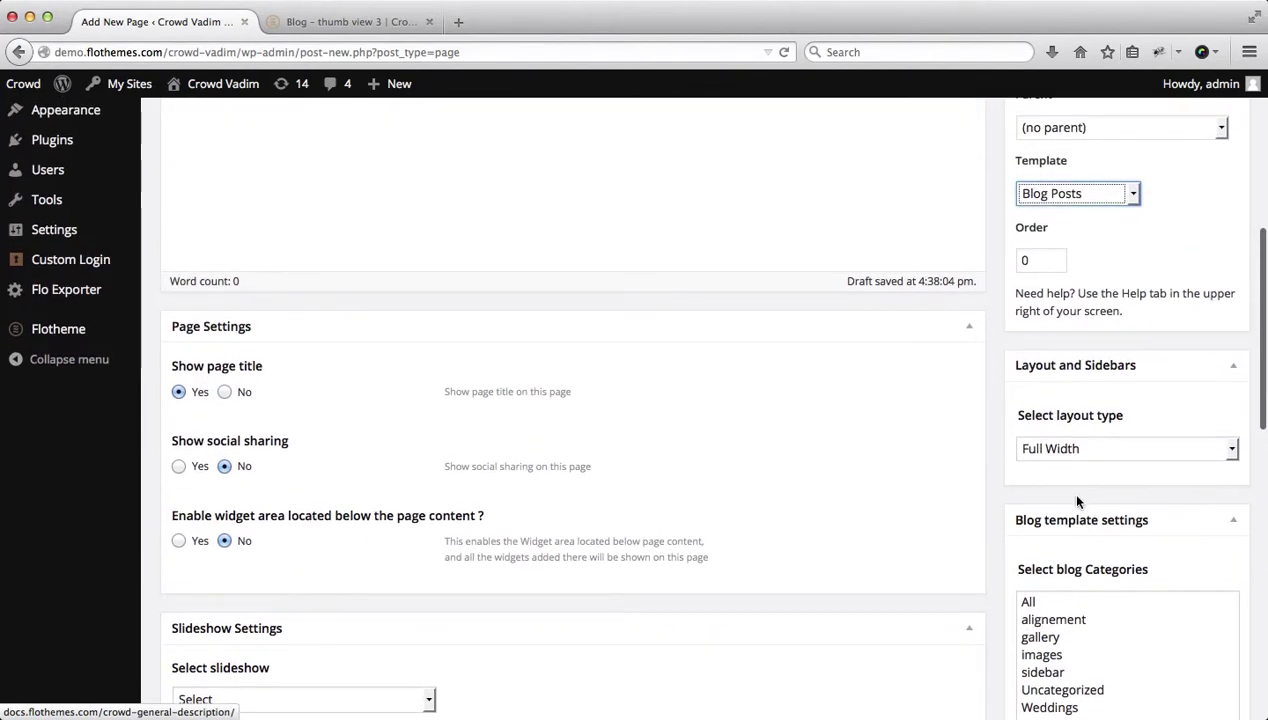
click(1110, 448)
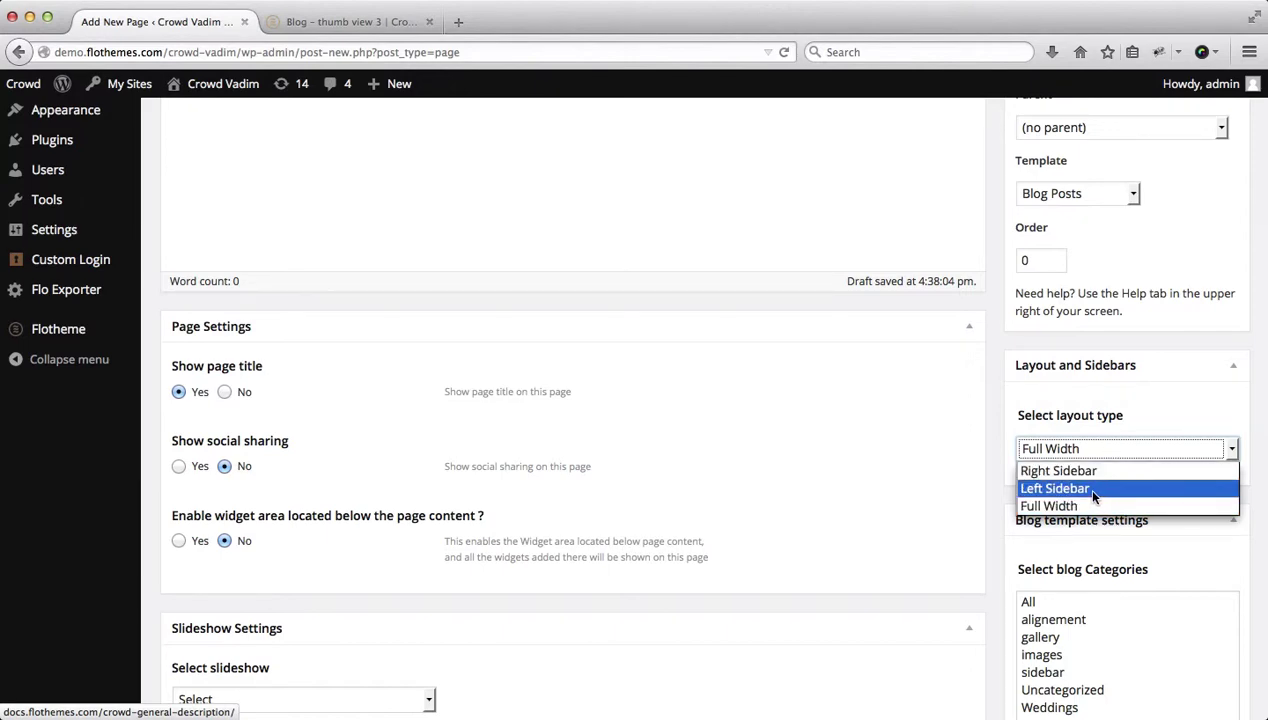
click(1088, 470)
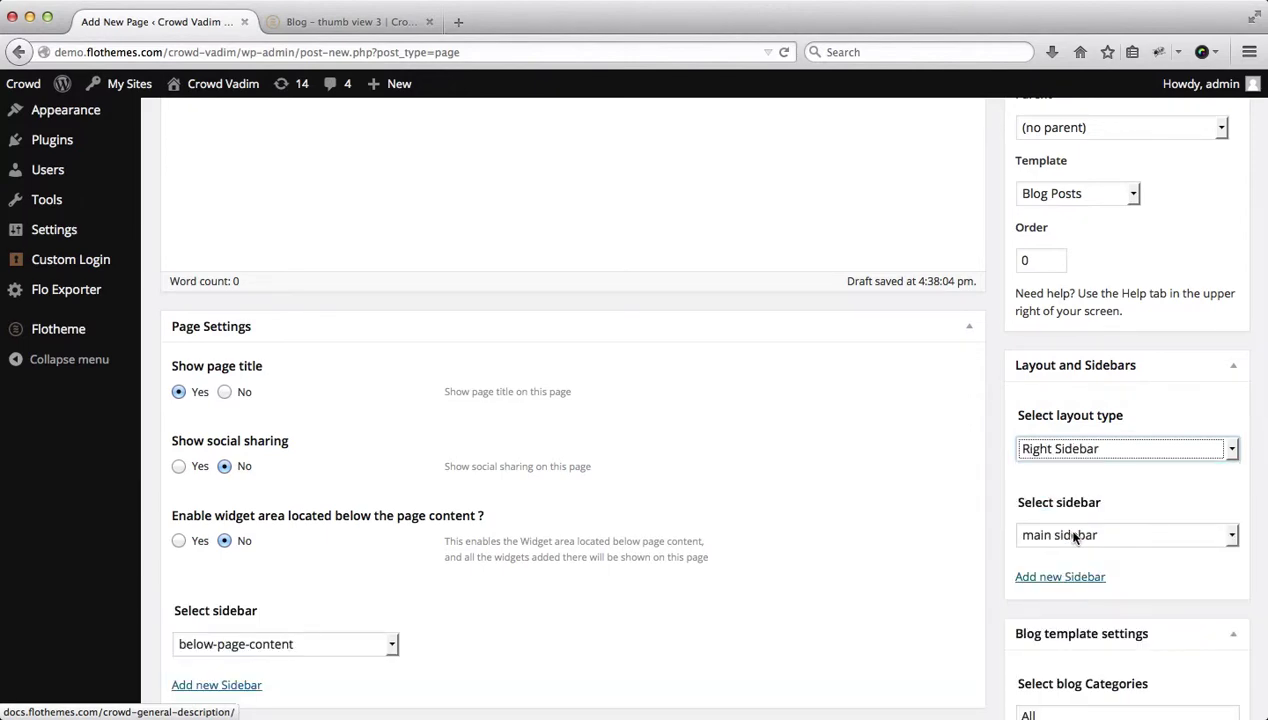
scroll(1075, 537, down, 2)
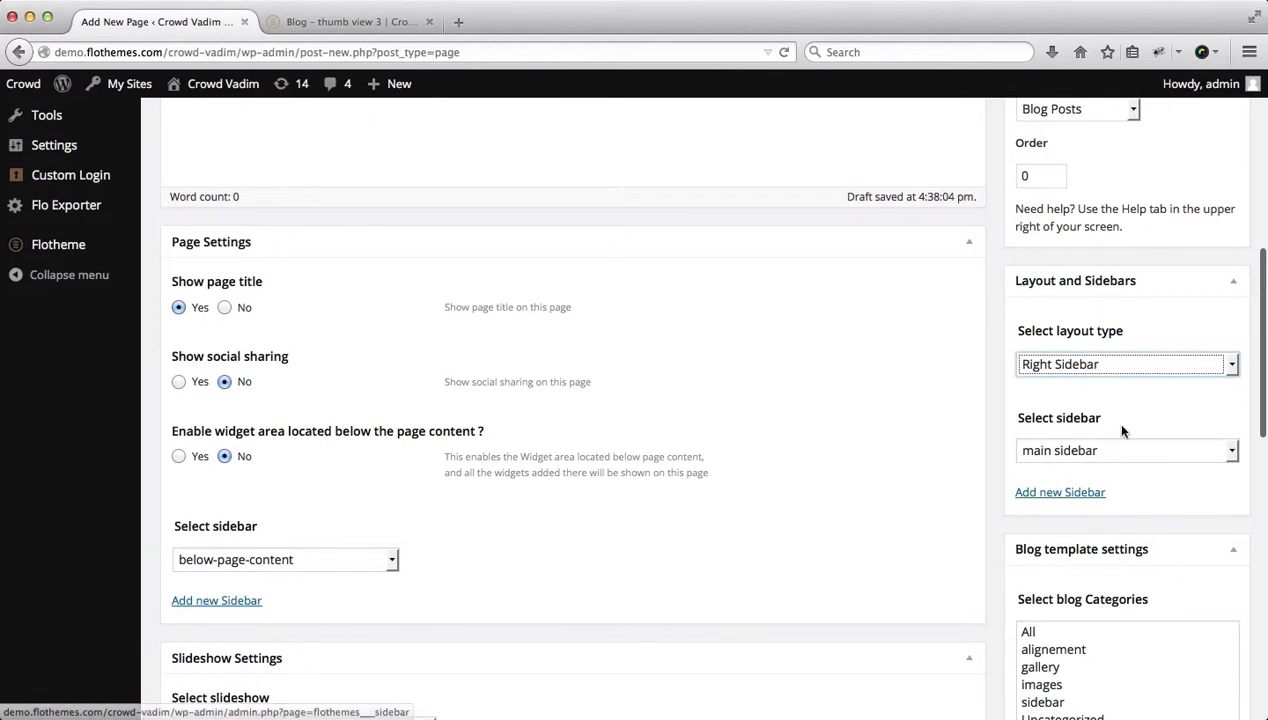
click(1101, 456)
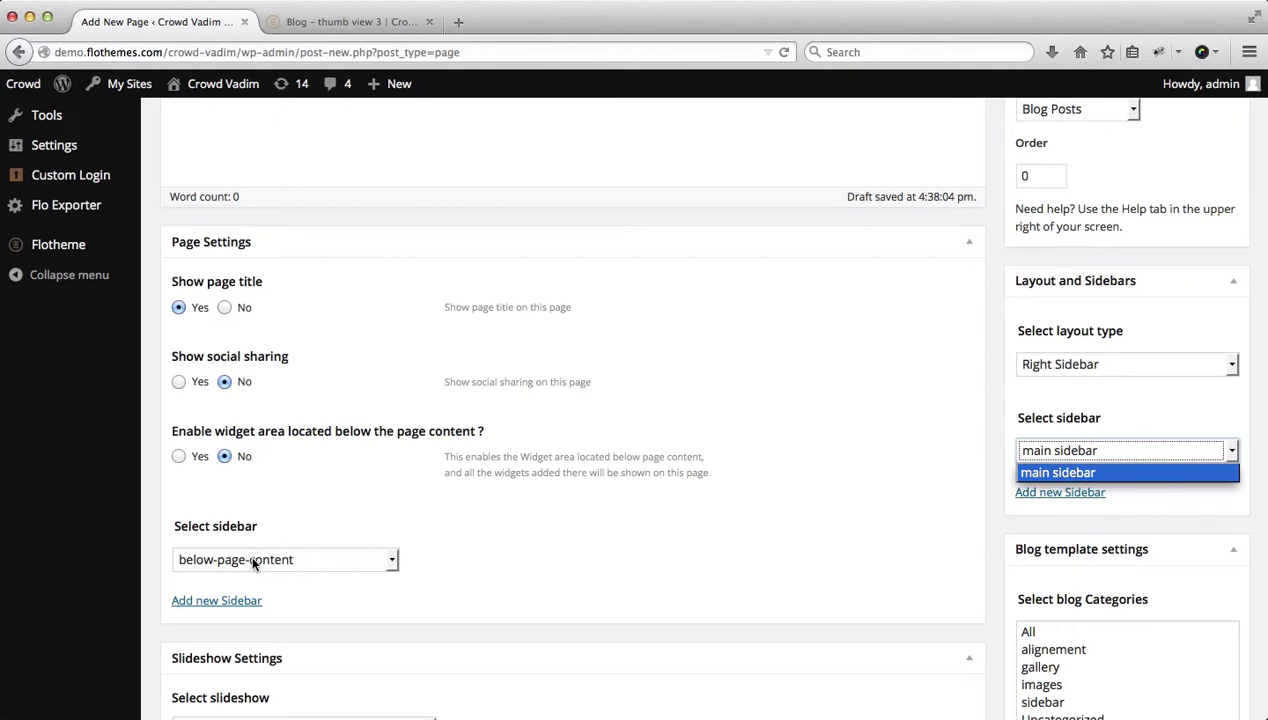
click(1130, 360)
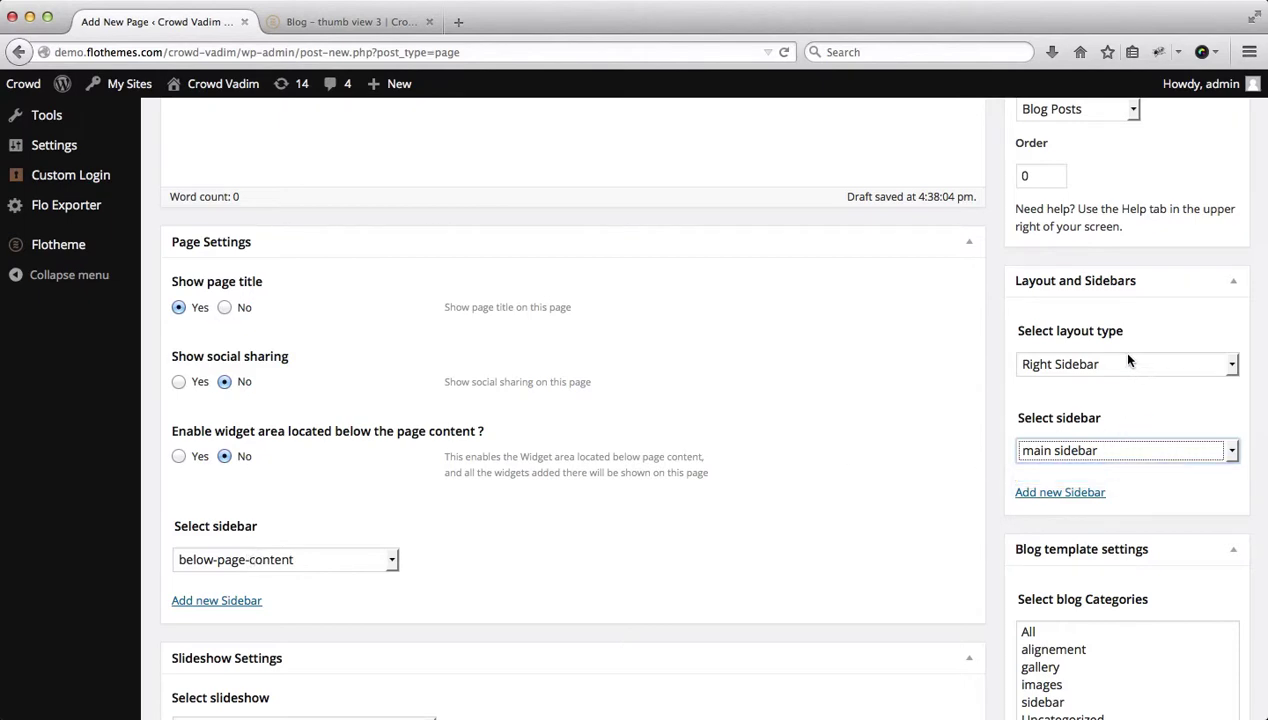
click(1110, 368)
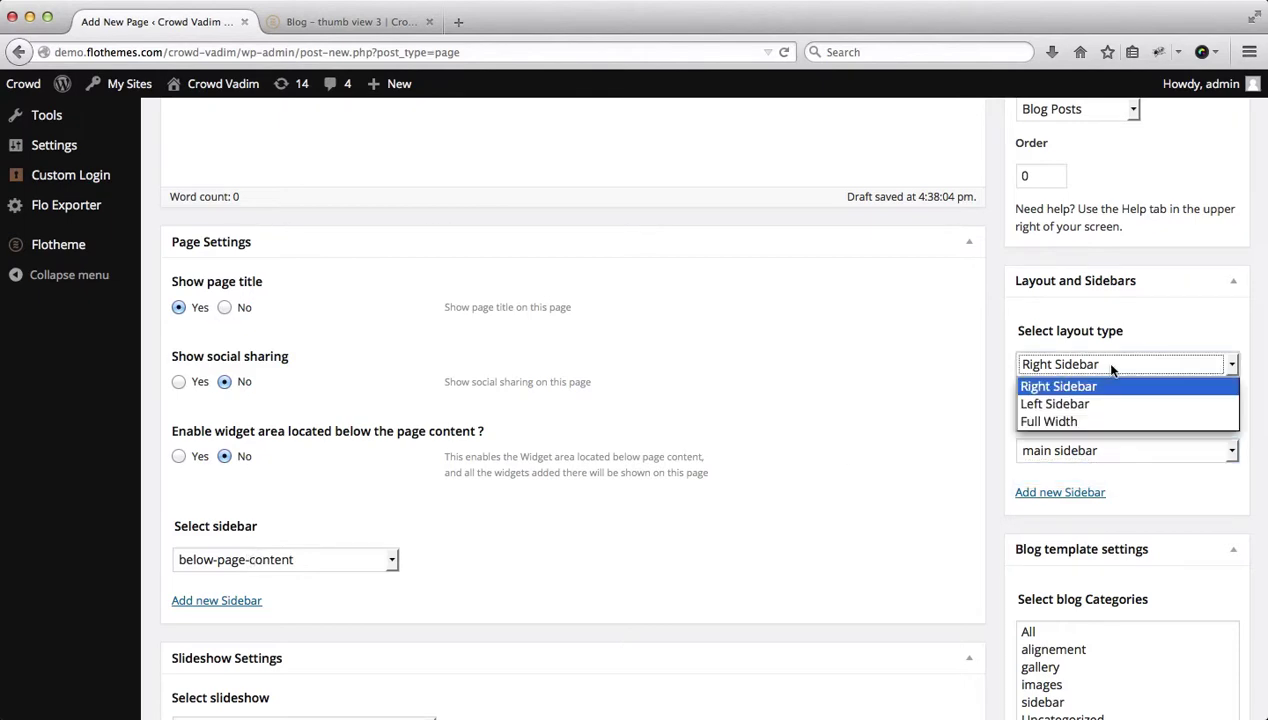
click(1052, 419)
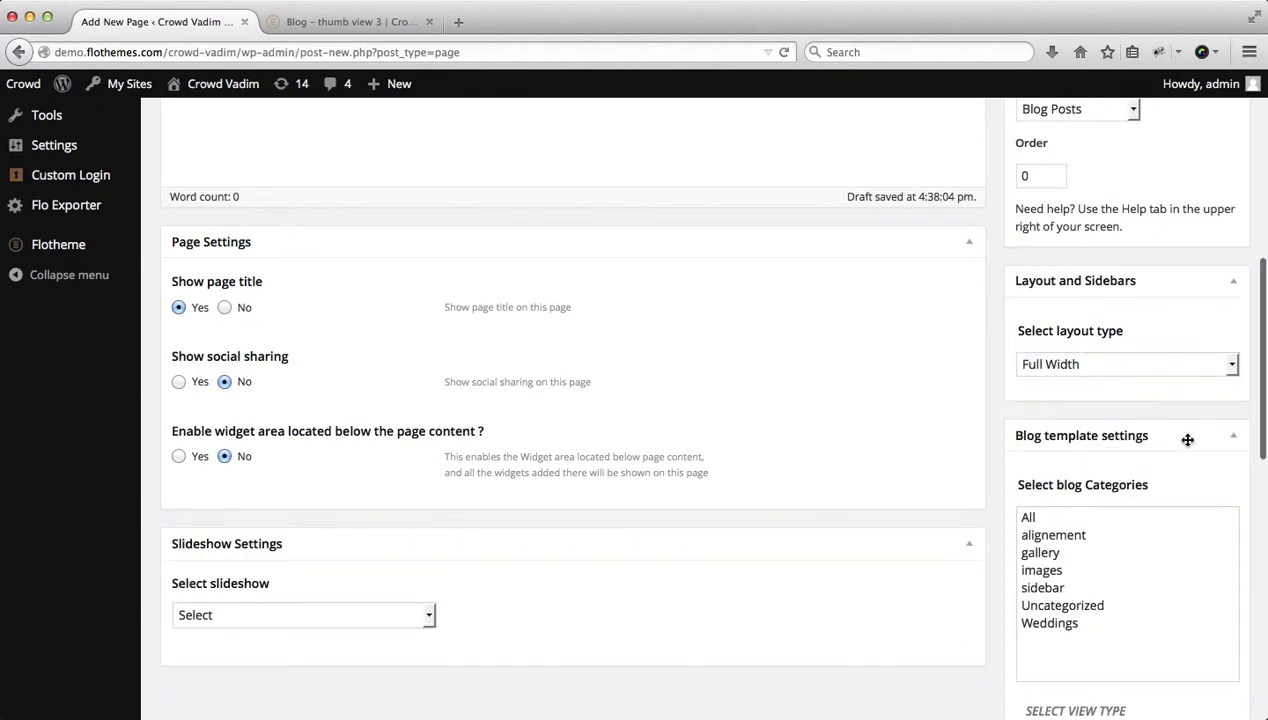
Select Weddings as the blog category in the blog template settings.
scroll(1186, 440, down, 4)
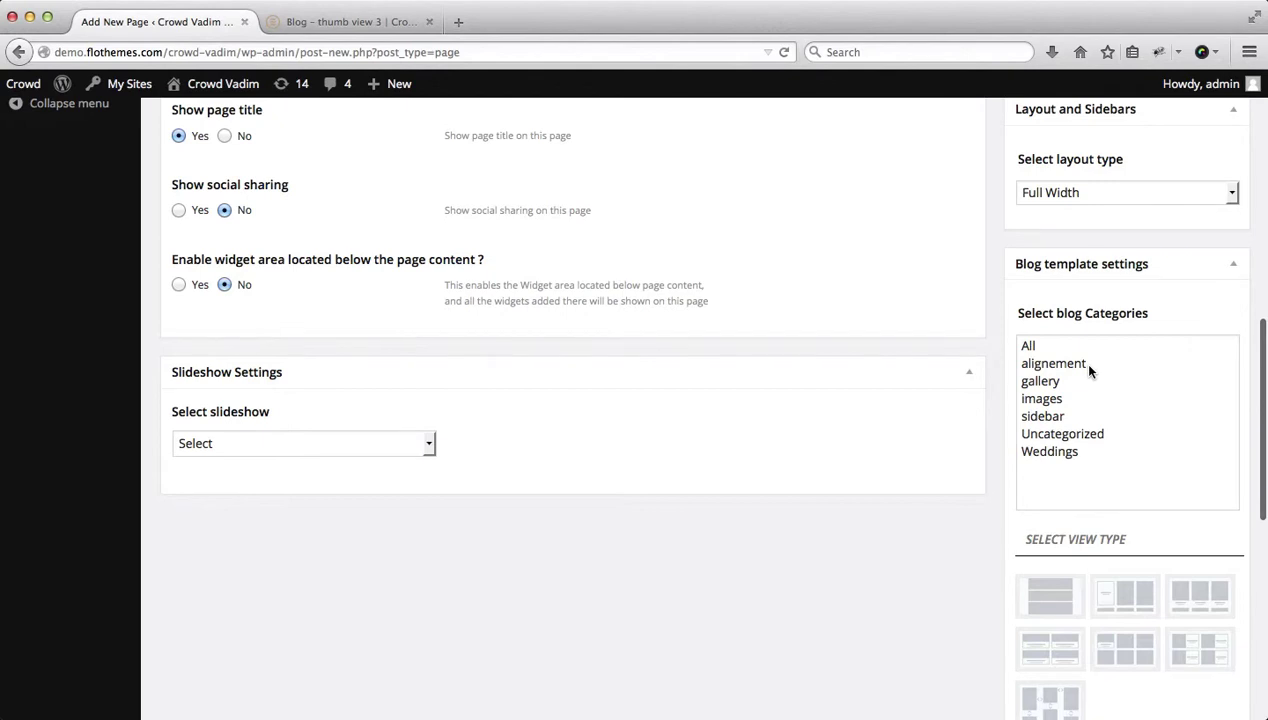
click(1045, 455)
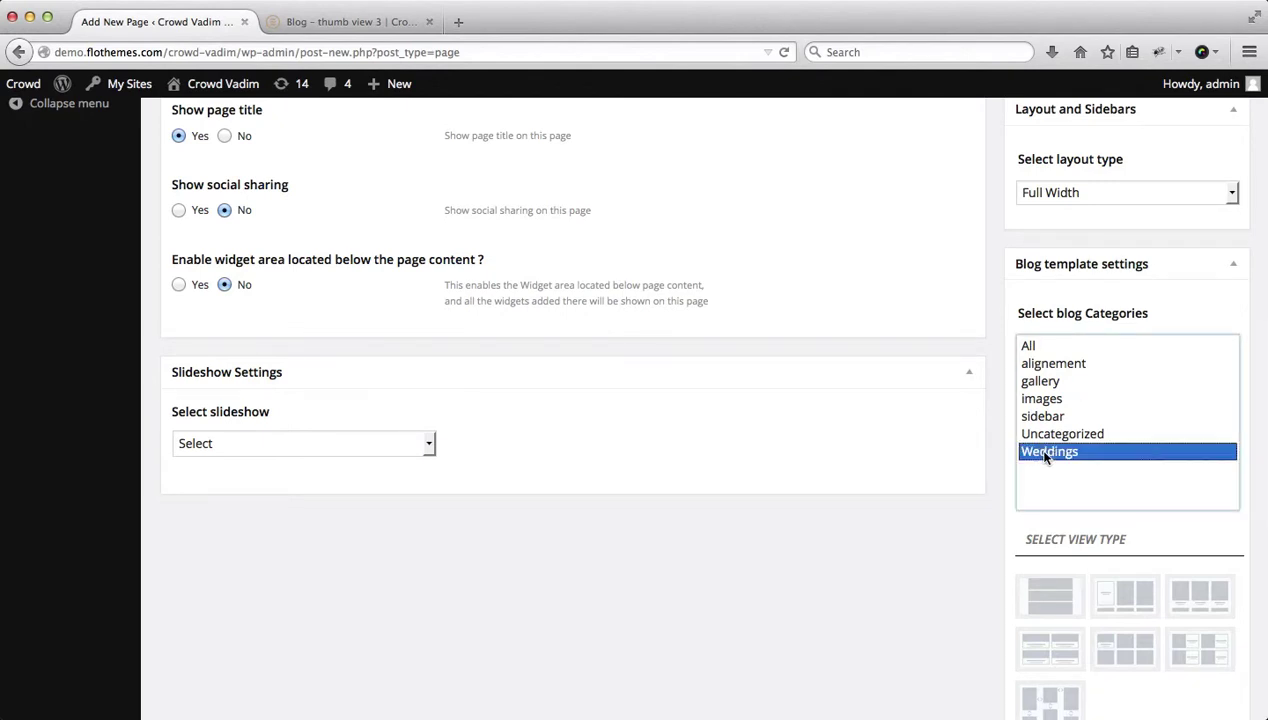
Open the post categories in a separate tab, list the posts in Weddings, and return to the new page's blog category selection.
scroll(764, 416, up, 10)
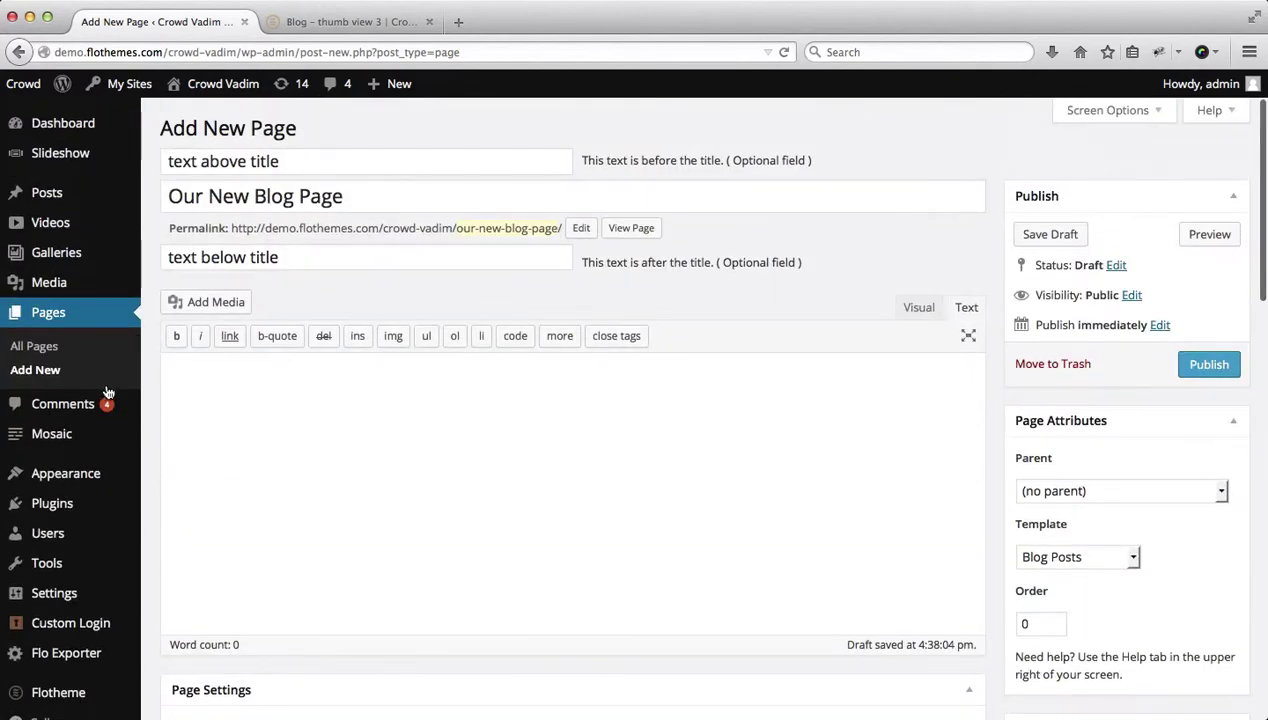
mouse_move(74, 199)
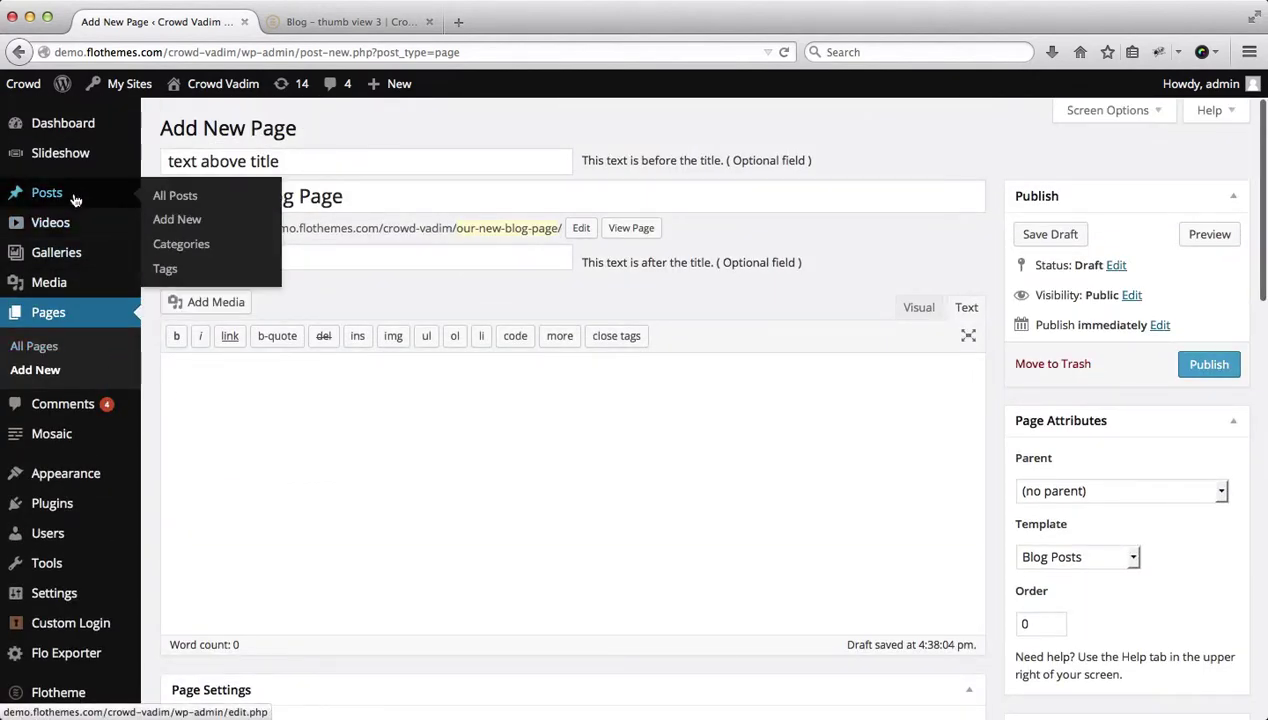
super+click(186, 246)
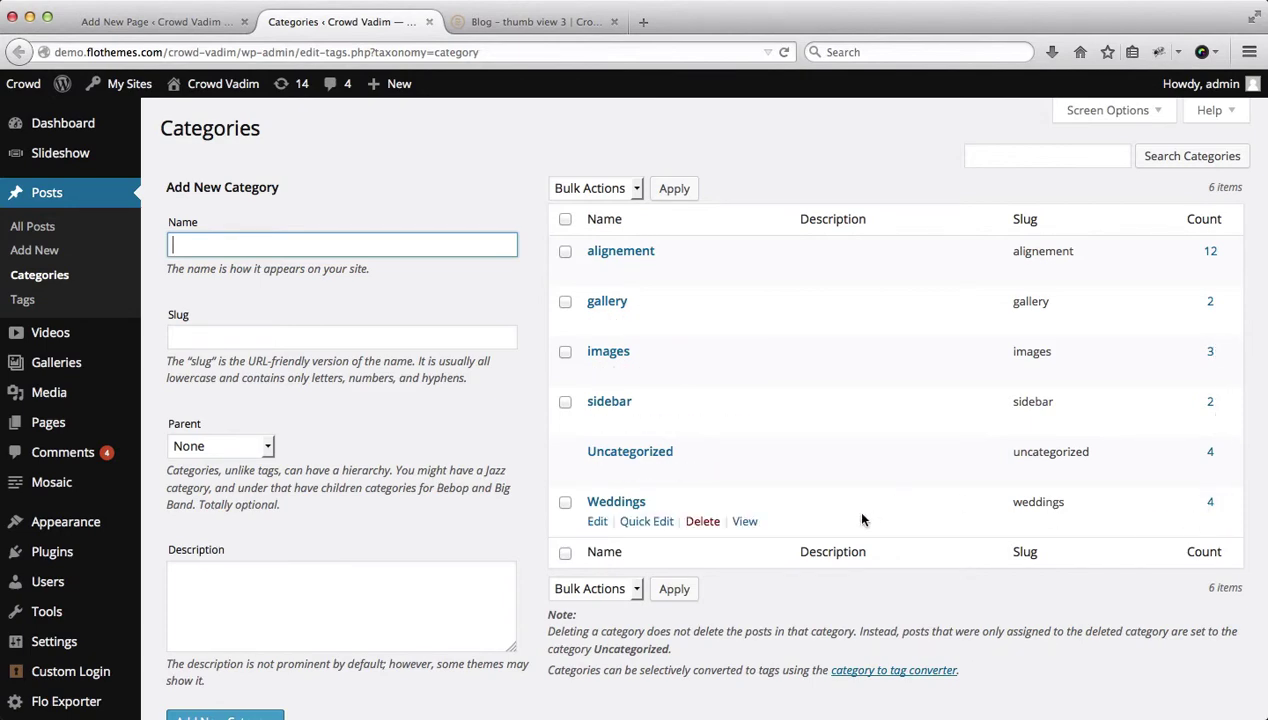
click(1211, 505)
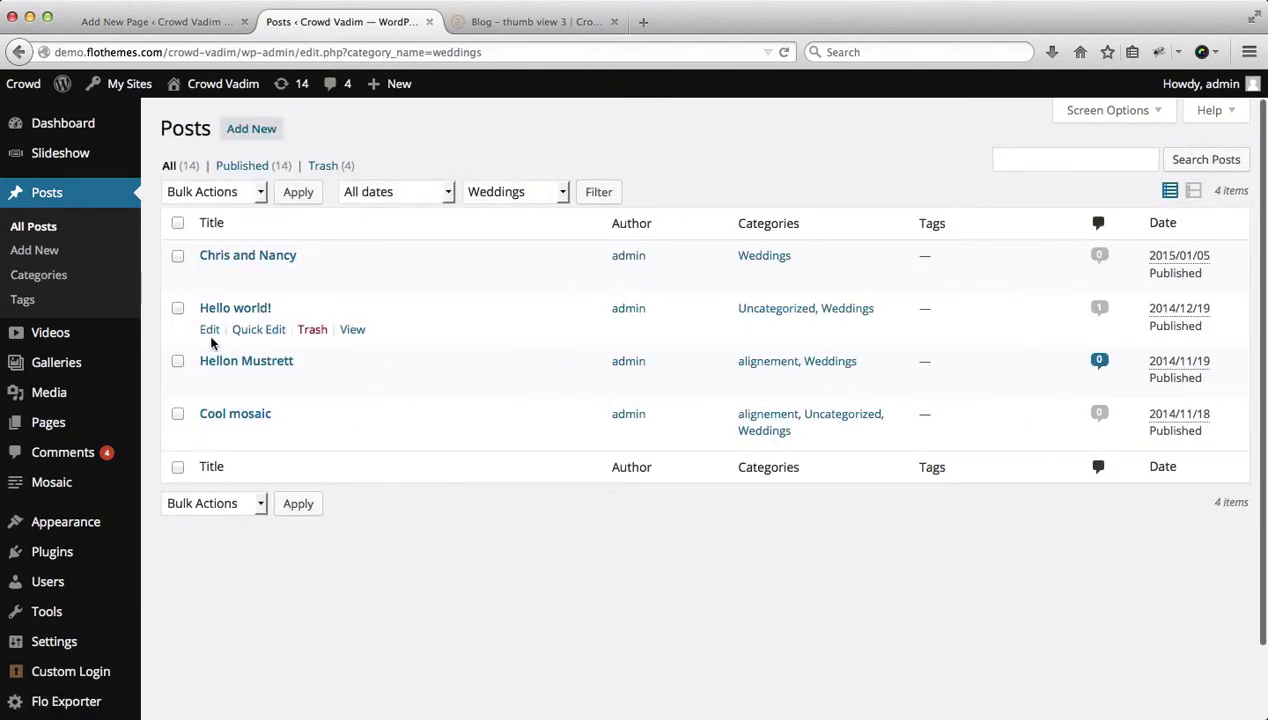
click(38, 274)
click(157, 21)
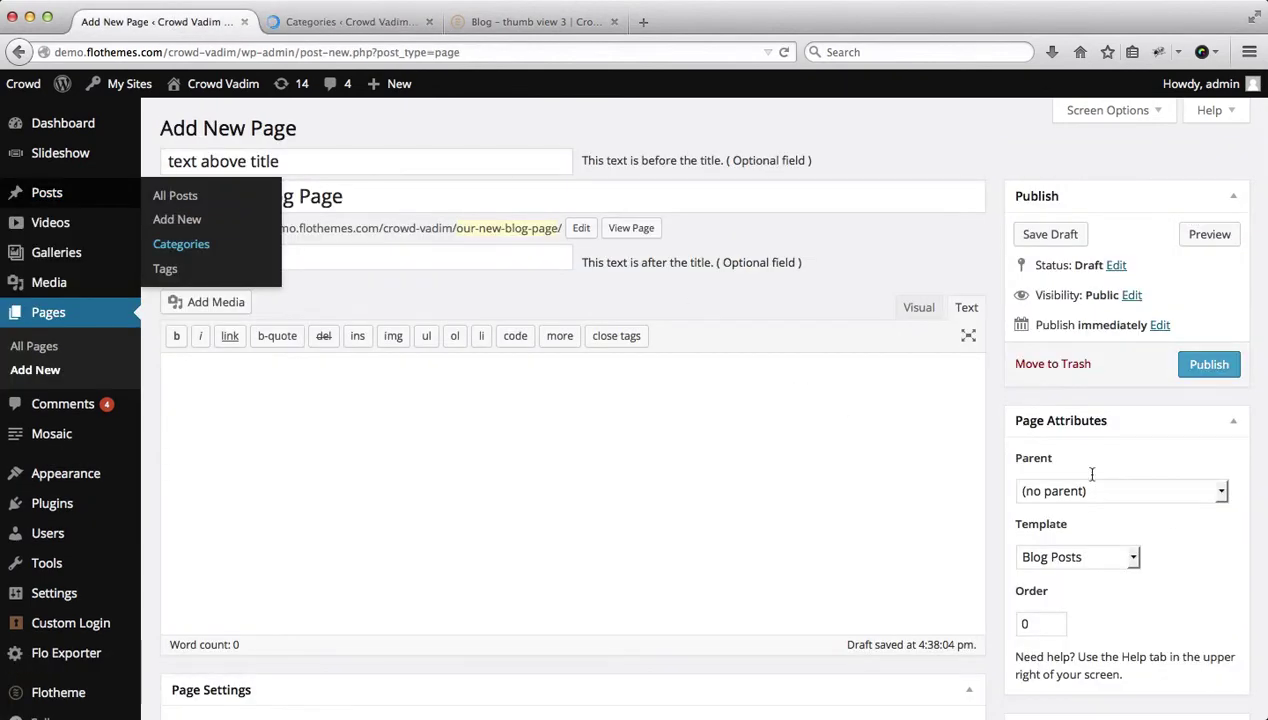
scroll(1173, 537, down, 5)
scroll(1173, 537, down, 1)
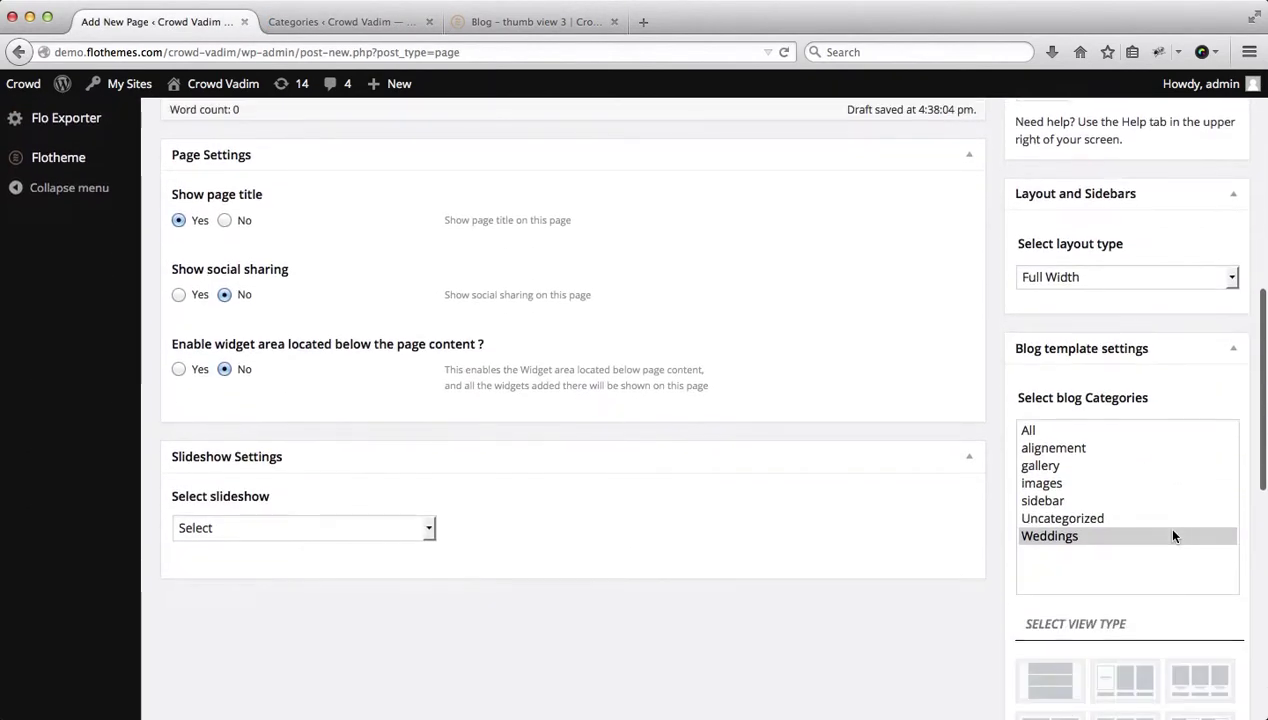
click(1158, 566)
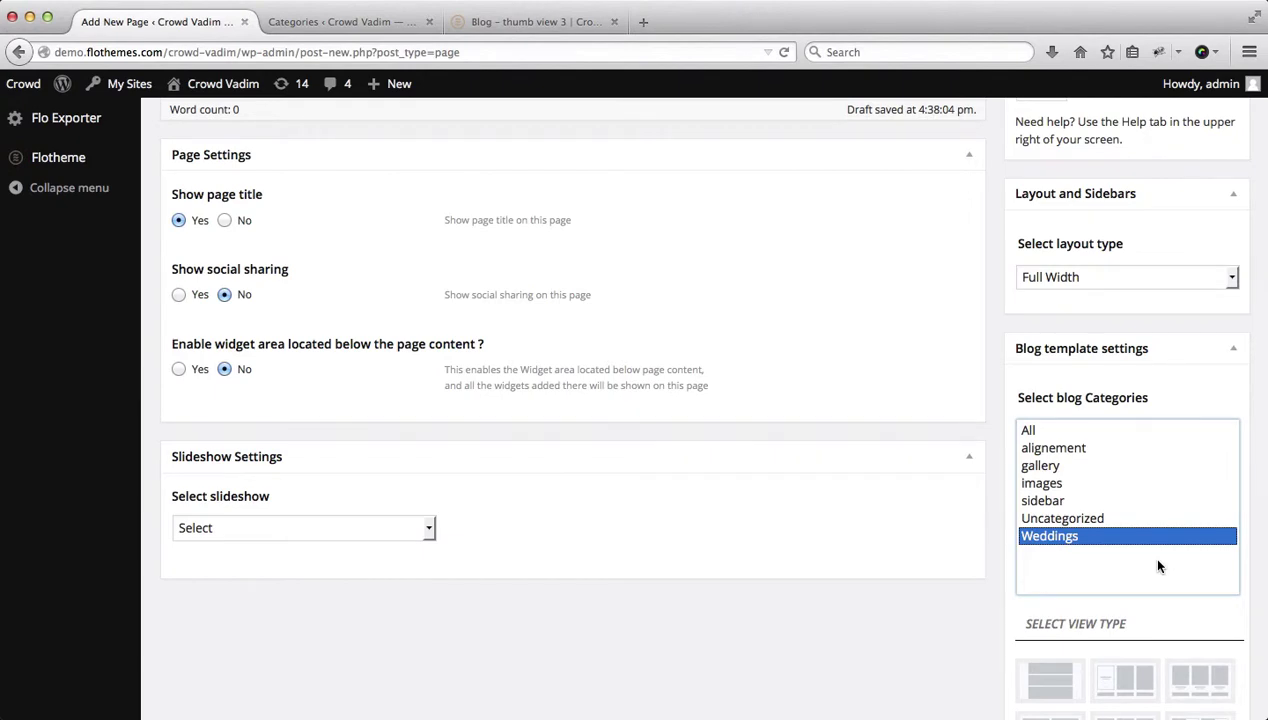
Look over the blog view variants in the demo site's Blog navigation, and return to the new page.
key(super+3)
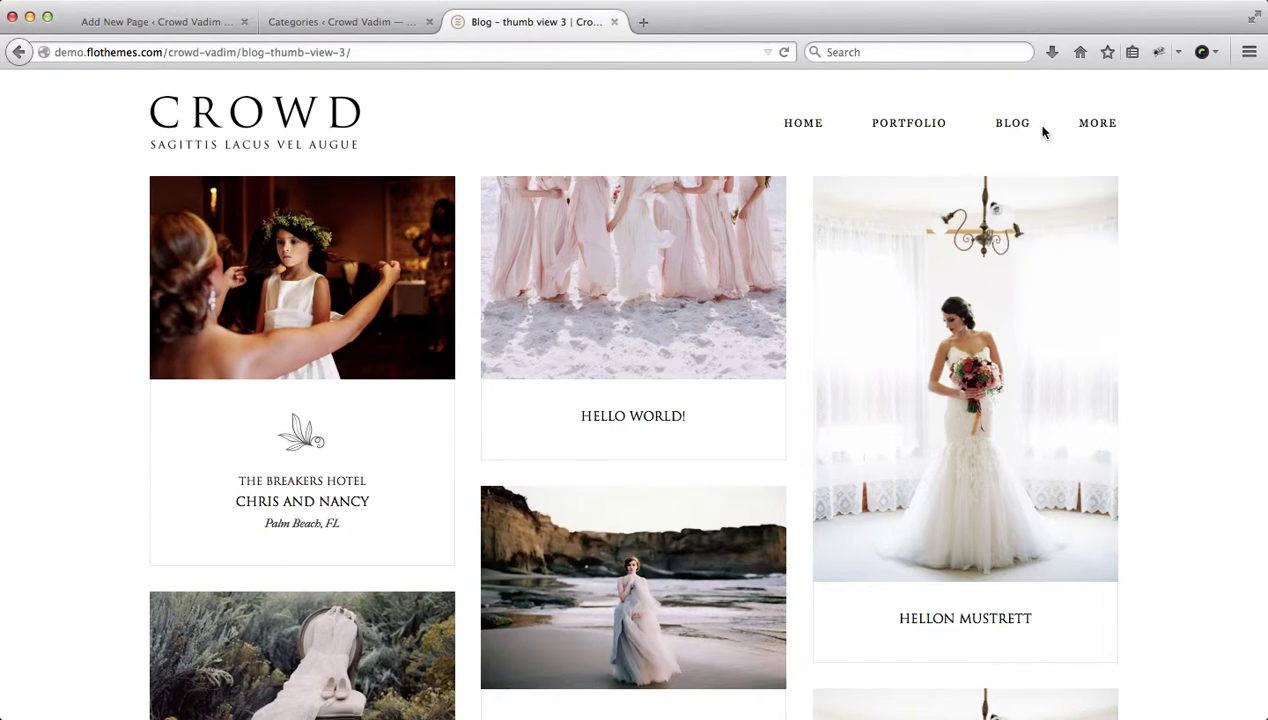
mouse_move(1015, 130)
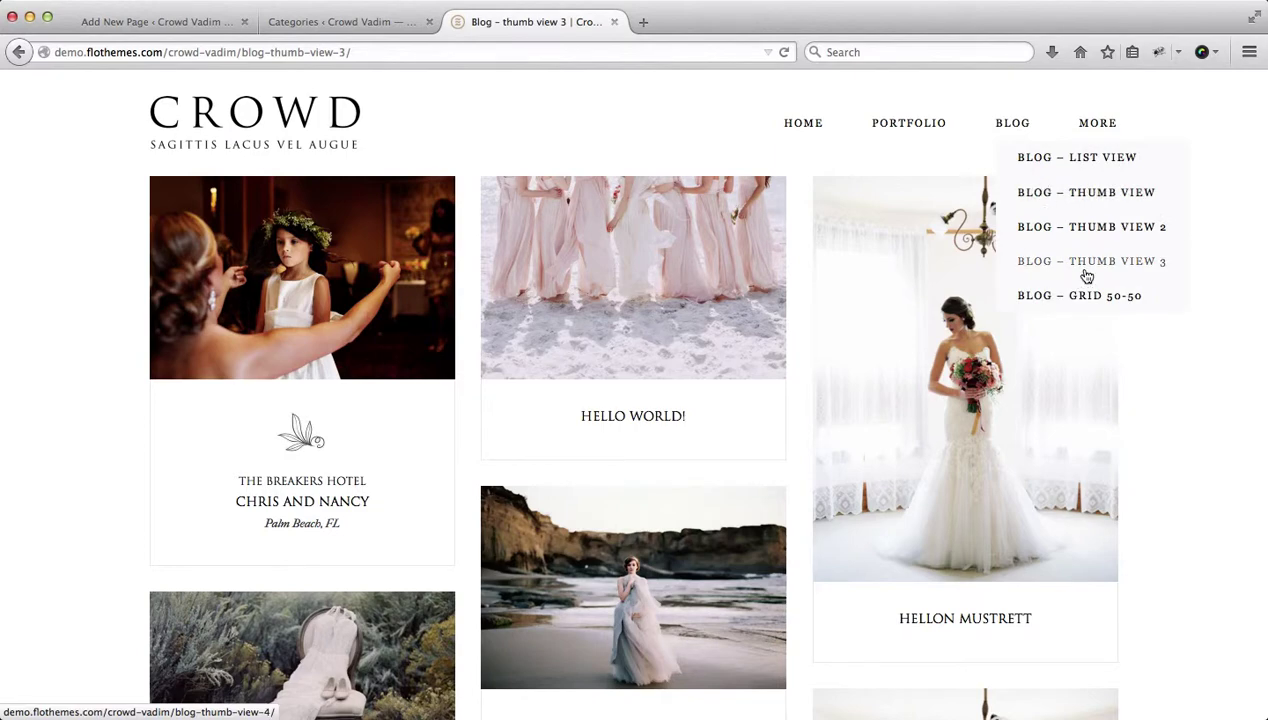
key(ctrl+Tab)
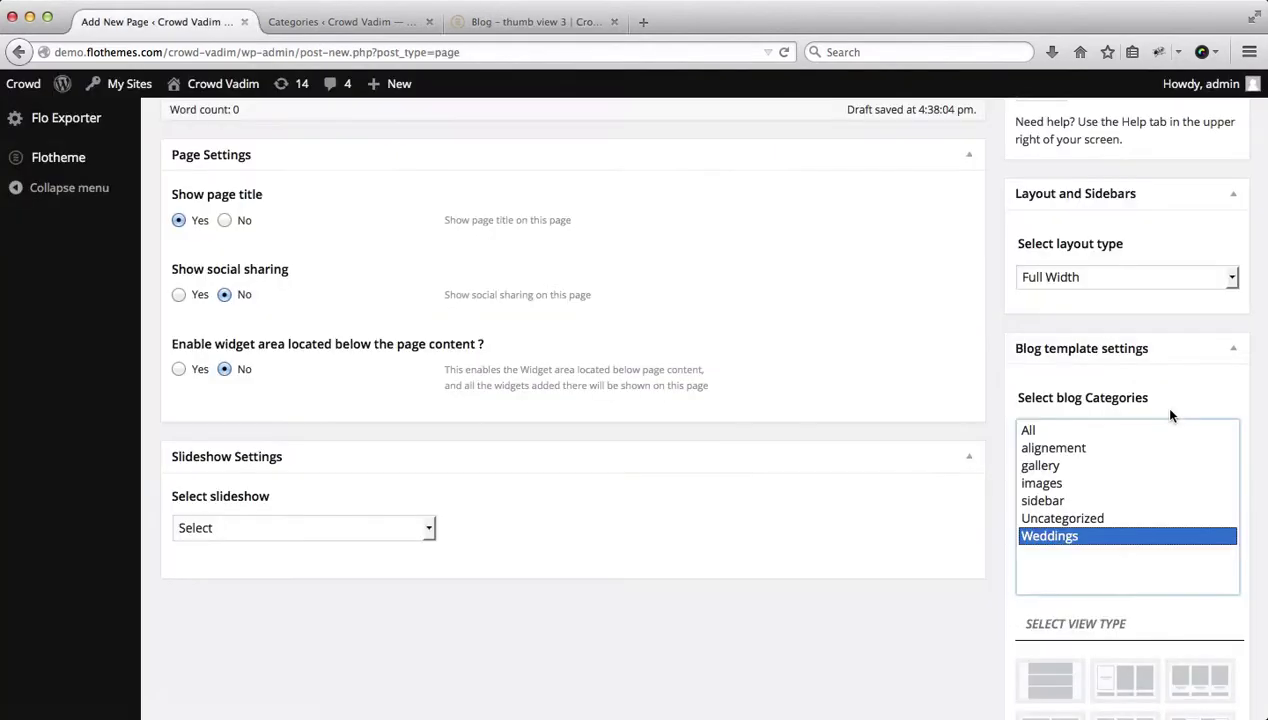
Set the blog category to All in the blog template settings.
click(1046, 432)
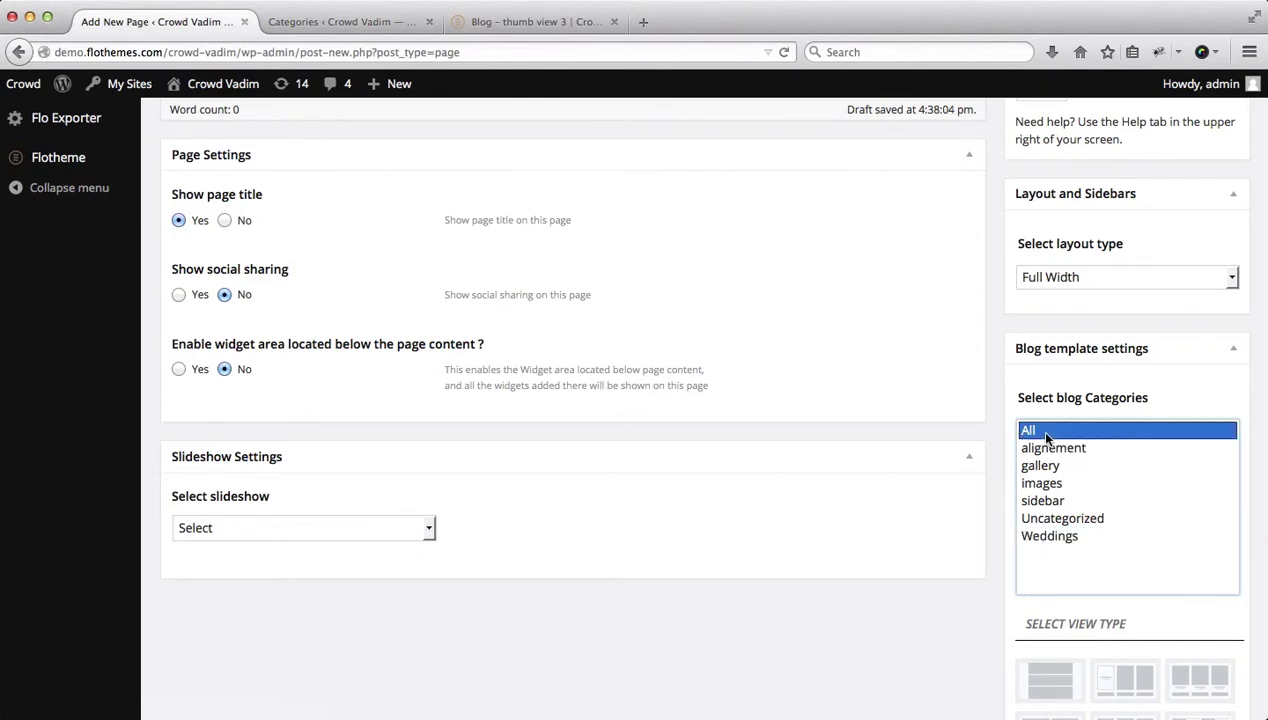
scroll(1046, 436, down, 5)
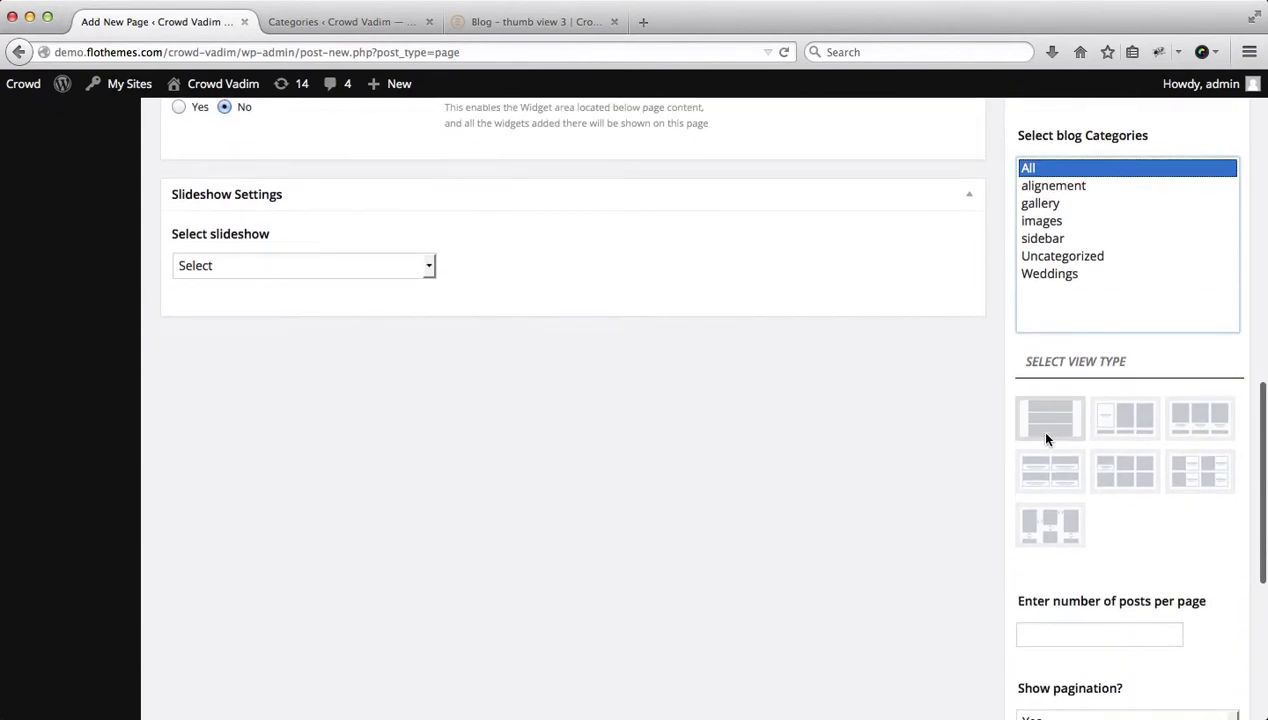
scroll(940, 439, down, 2)
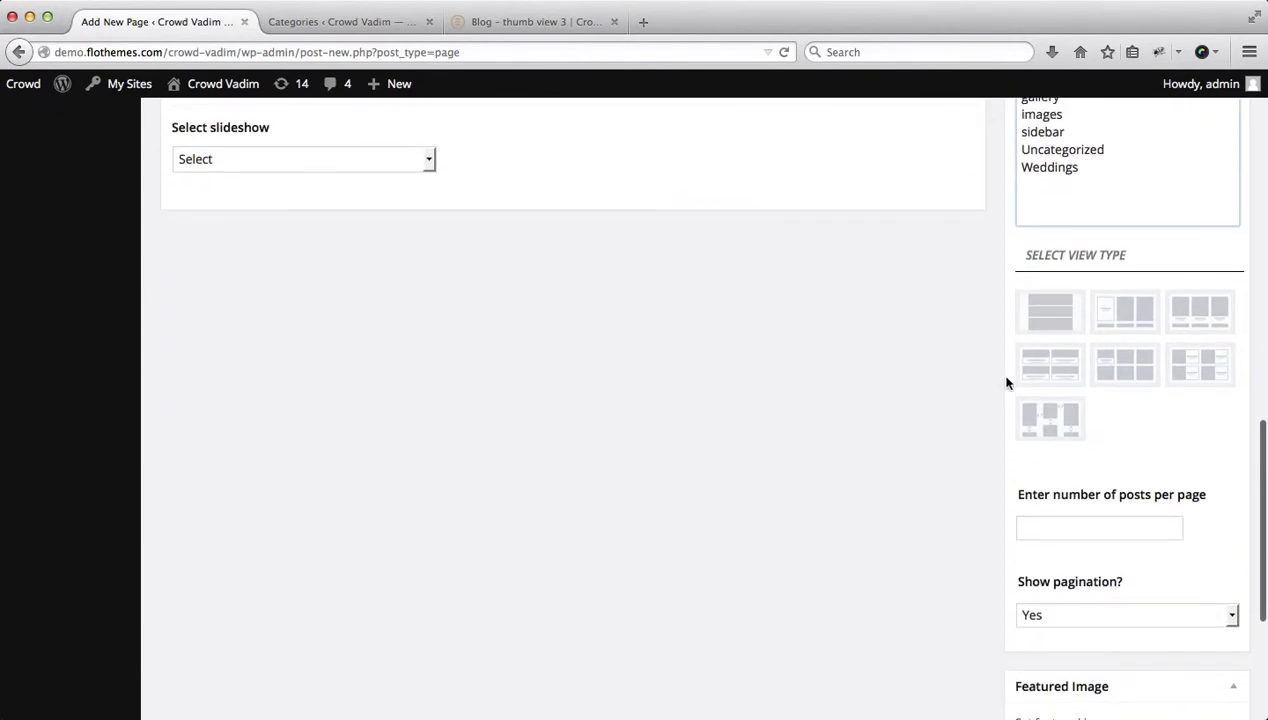
Try the stacked single-column view type and look over its posts-per-page and pagination settings.
scroll(1041, 317, down, 1)
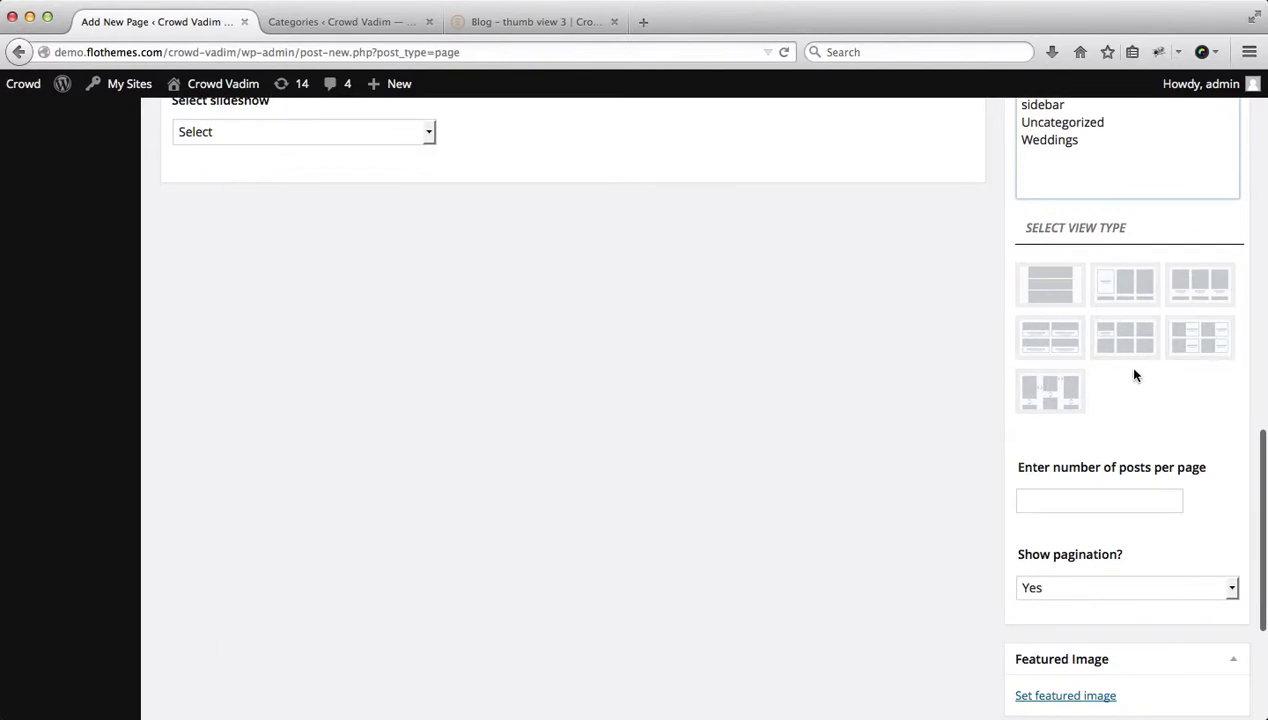
click(1056, 293)
scroll(1110, 400, down, 2)
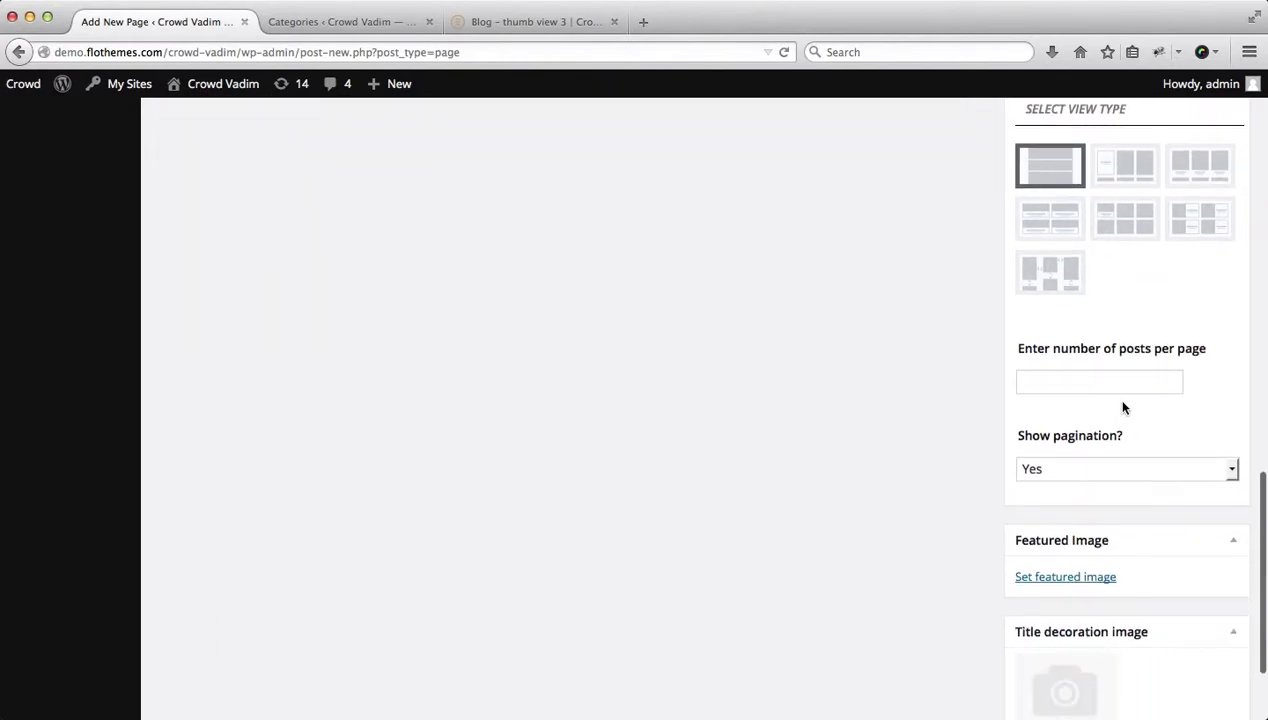
click(1099, 374)
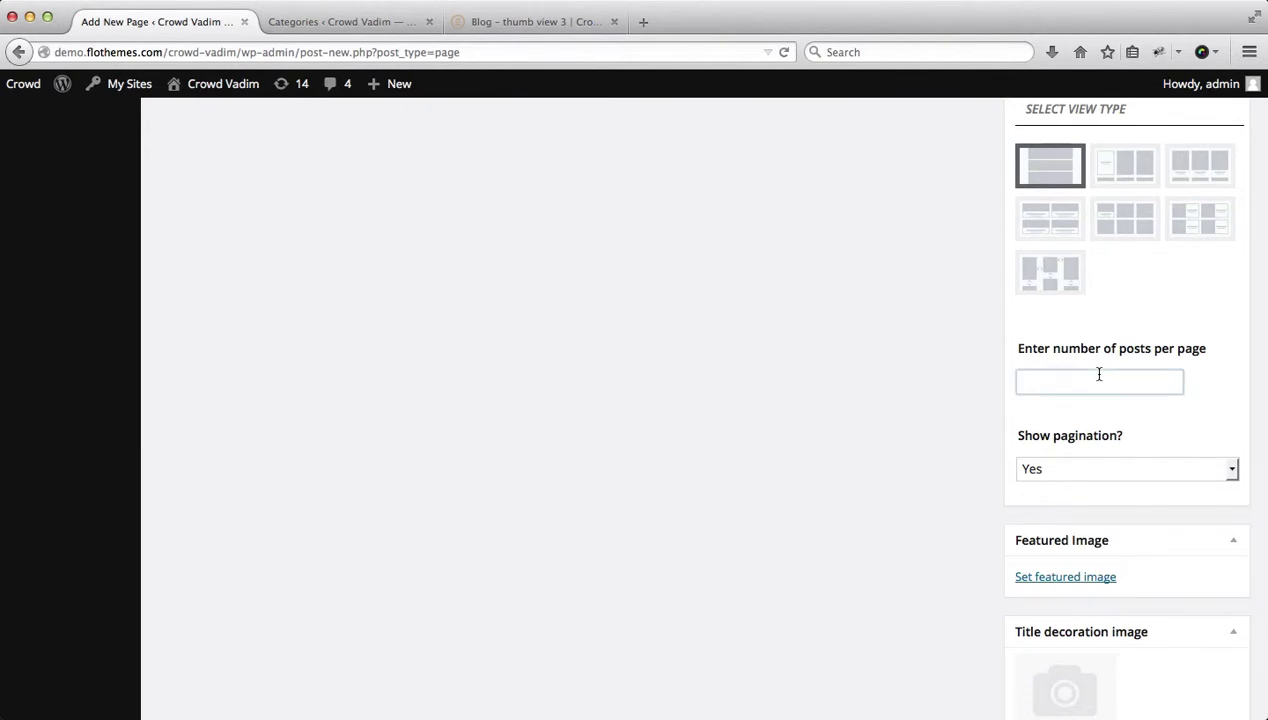
click(1080, 474)
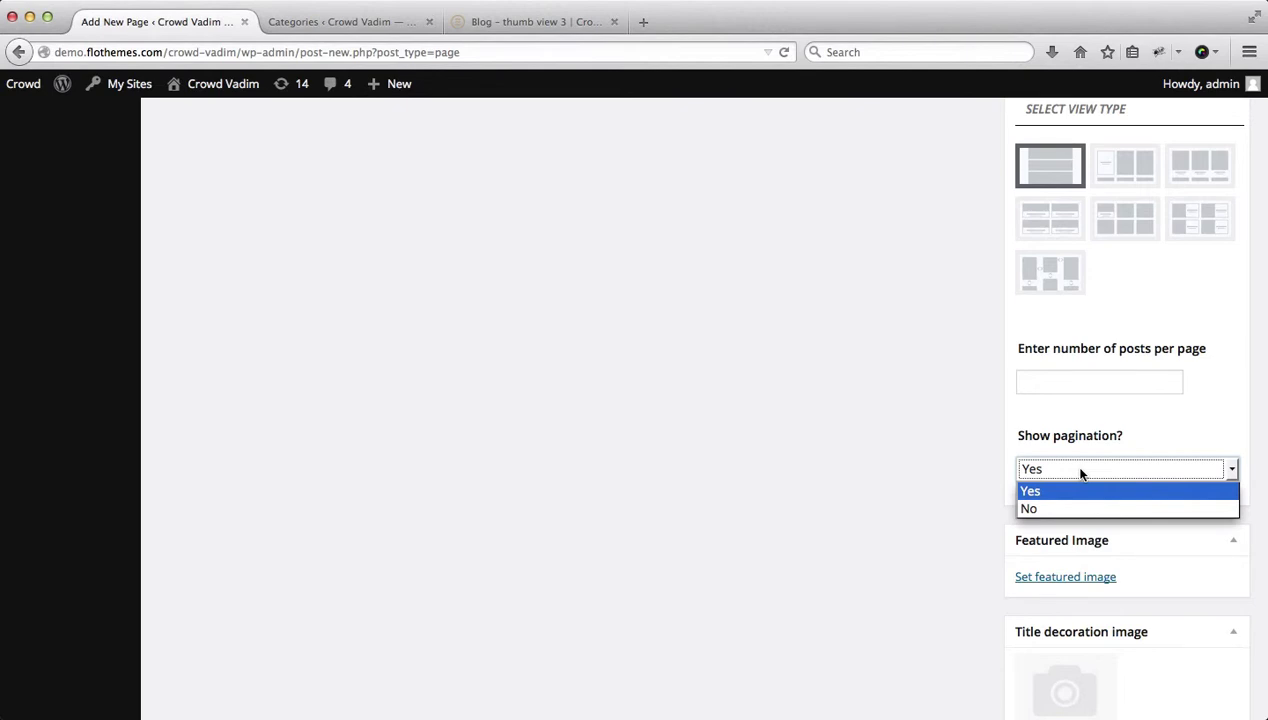
click(1226, 394)
Set the blog view type to the row of three thumbnails with text beneath each image.
click(1132, 176)
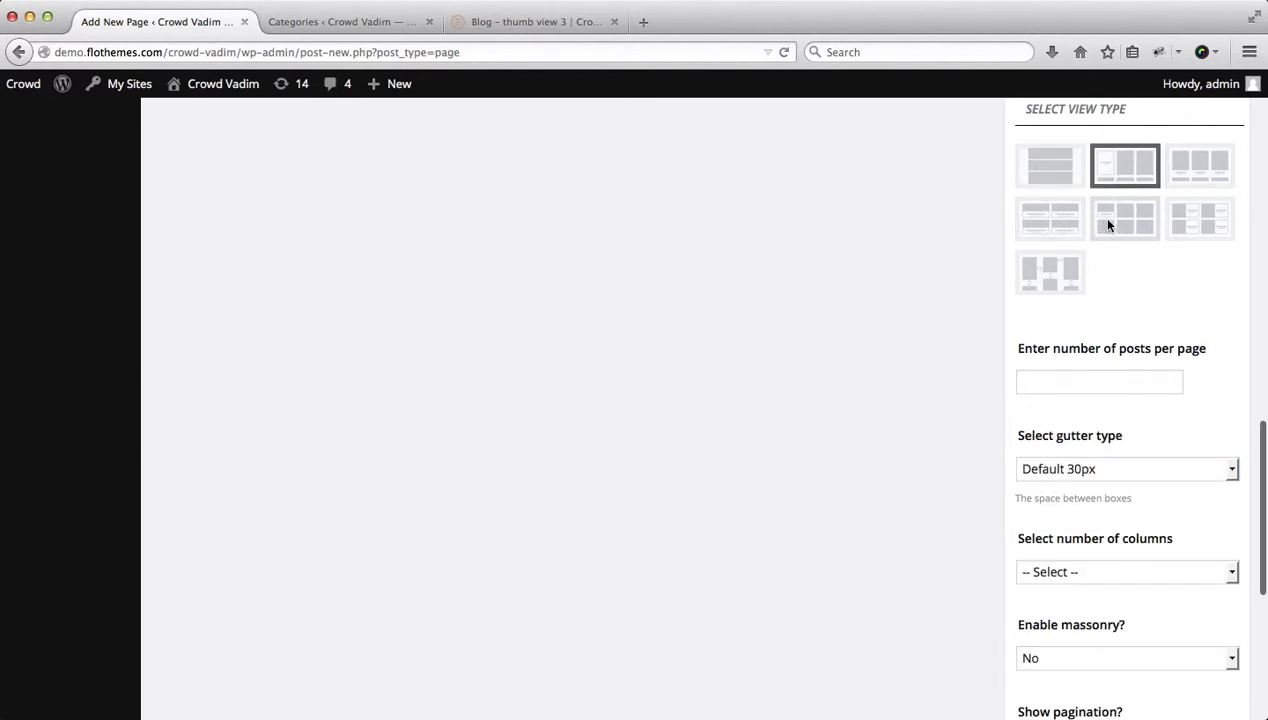
click(1168, 160)
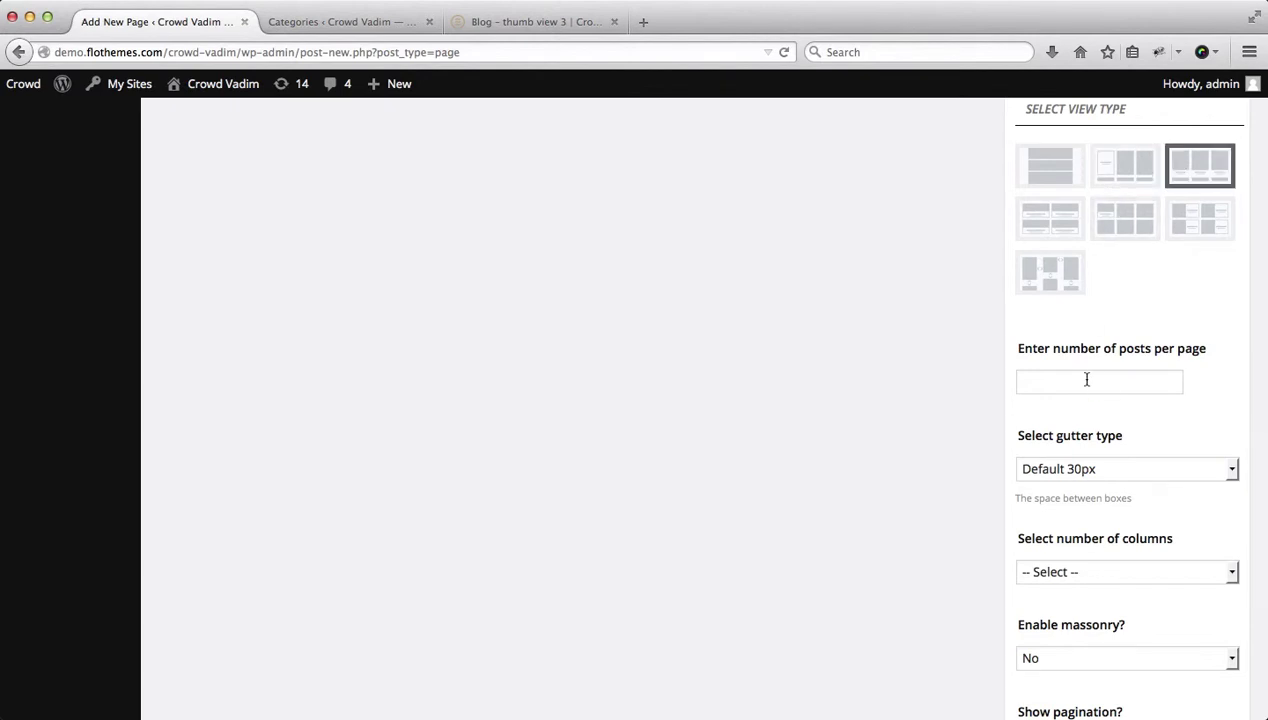
scroll(1086, 379, down, 3)
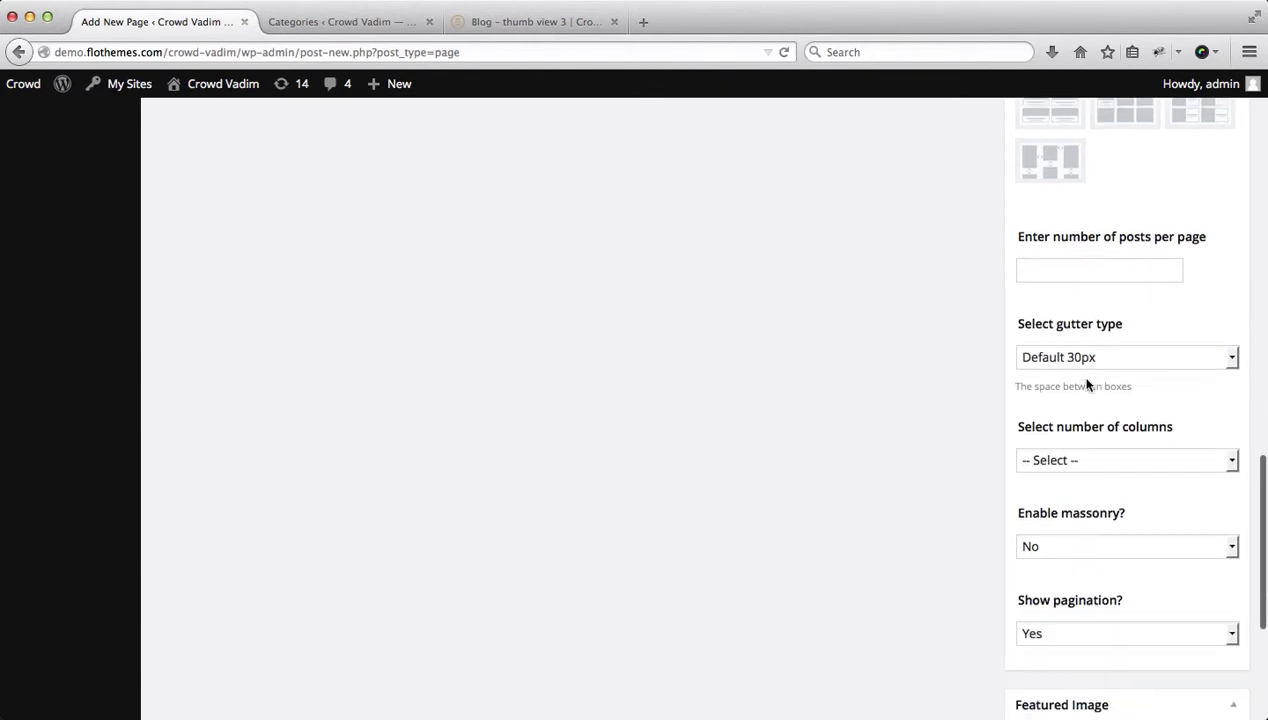
Examine the posts-per-page setting and the available gutter types for the selected view type.
click(1063, 272)
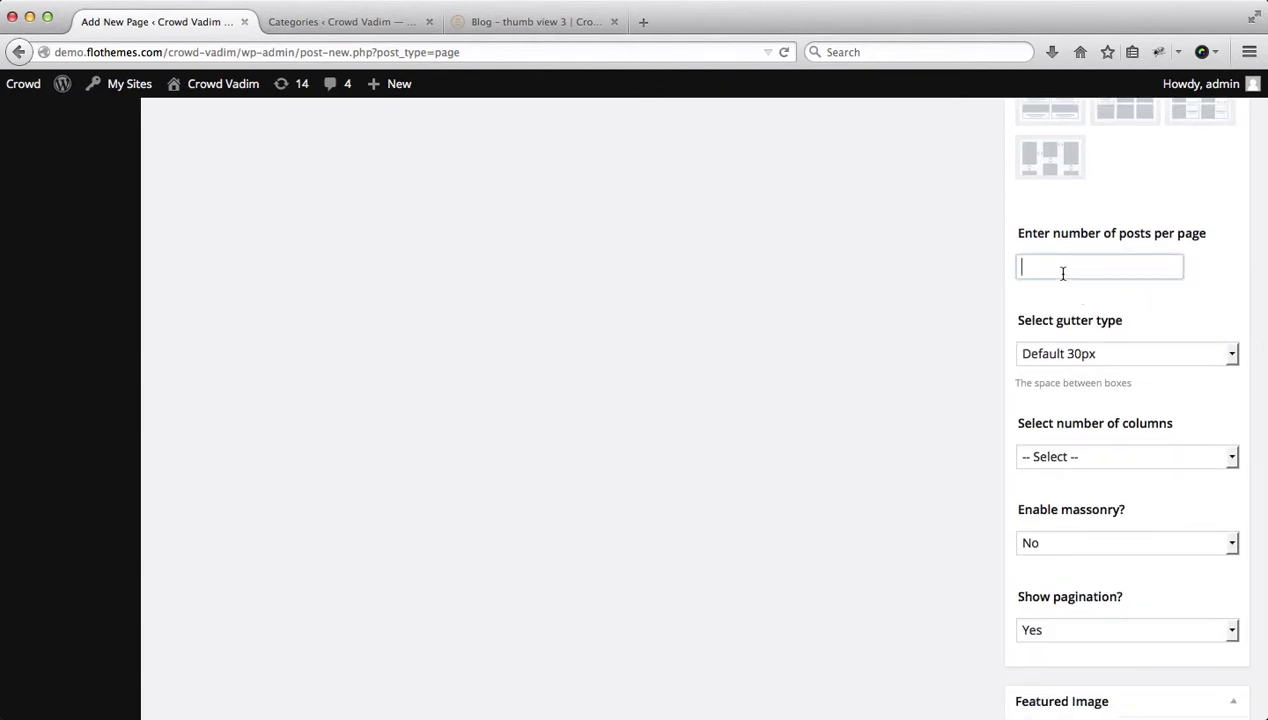
scroll(1065, 300, down, 1)
click(1068, 330)
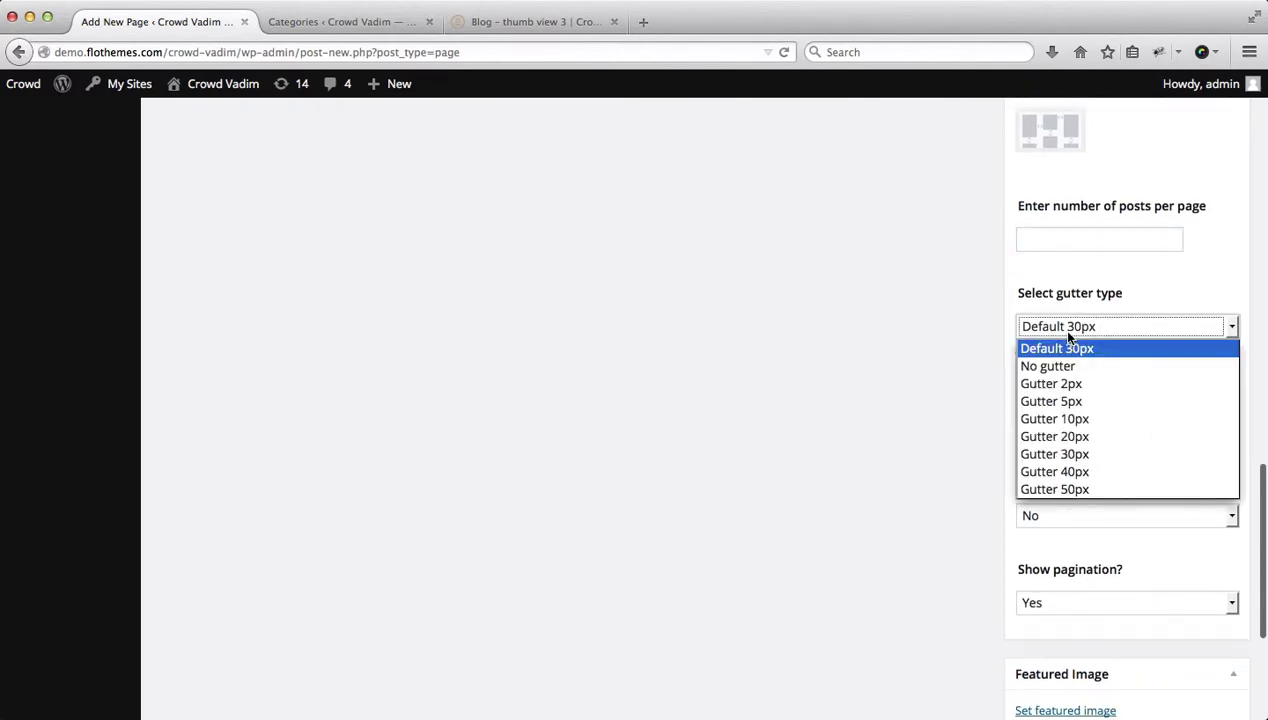
click(1068, 332)
scroll(1068, 338, down, 1)
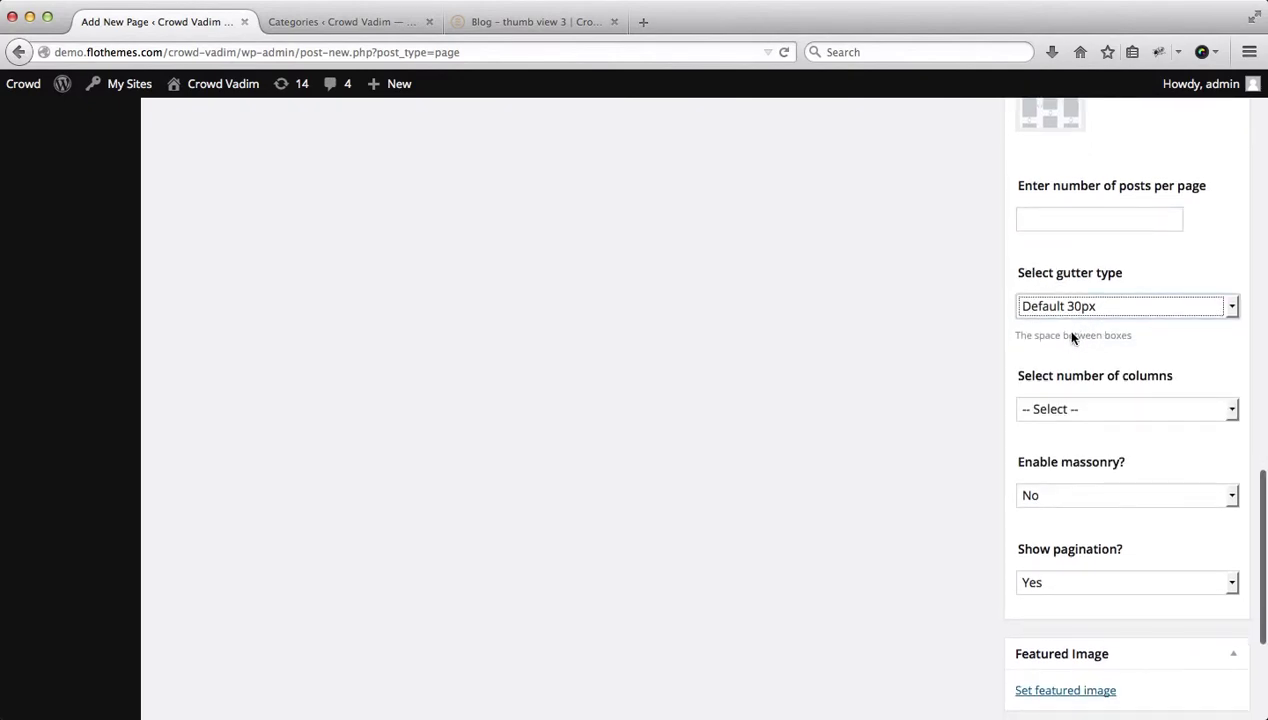
scroll(1095, 335, up, 5)
scroll(1086, 350, down, 4)
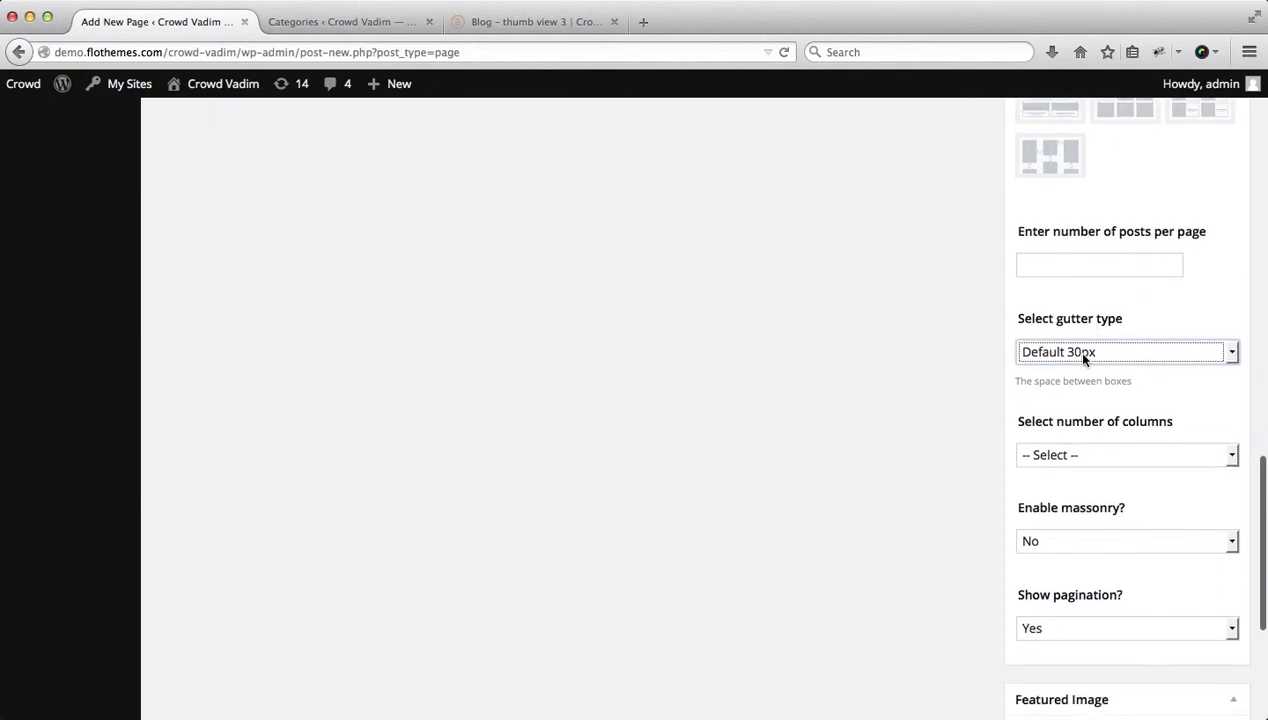
click(1081, 358)
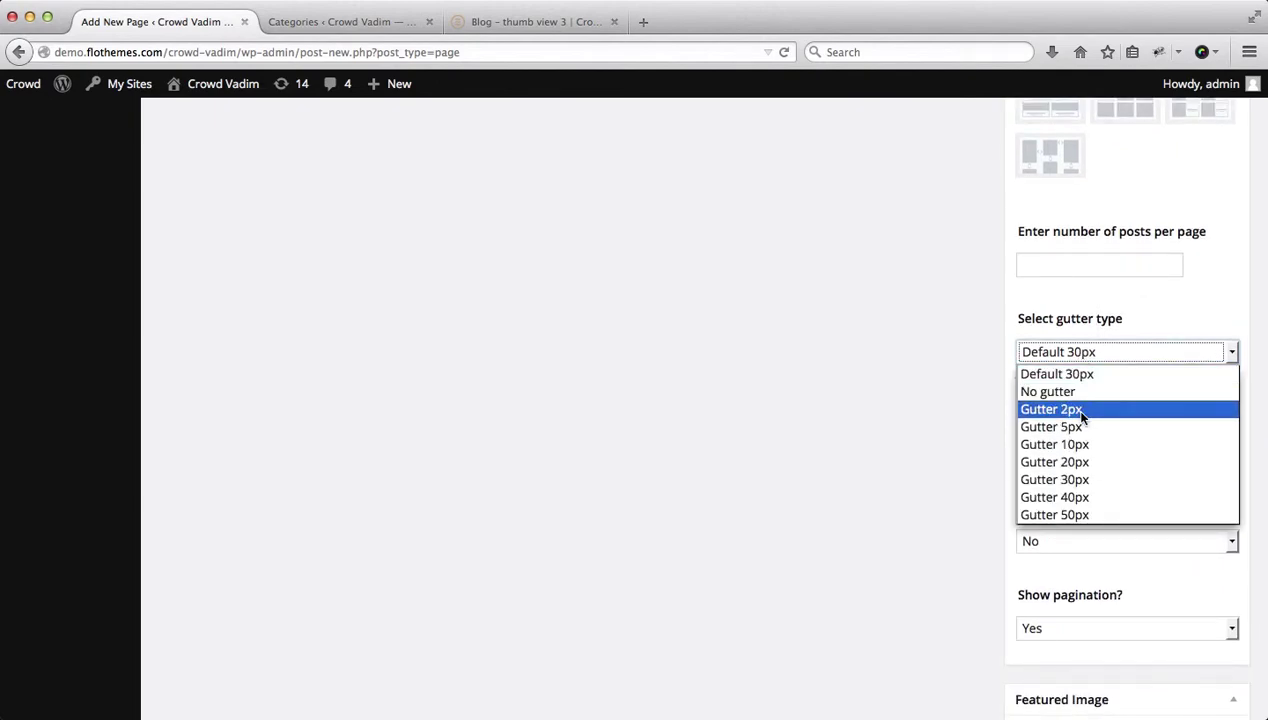
click(977, 325)
key(super+3)
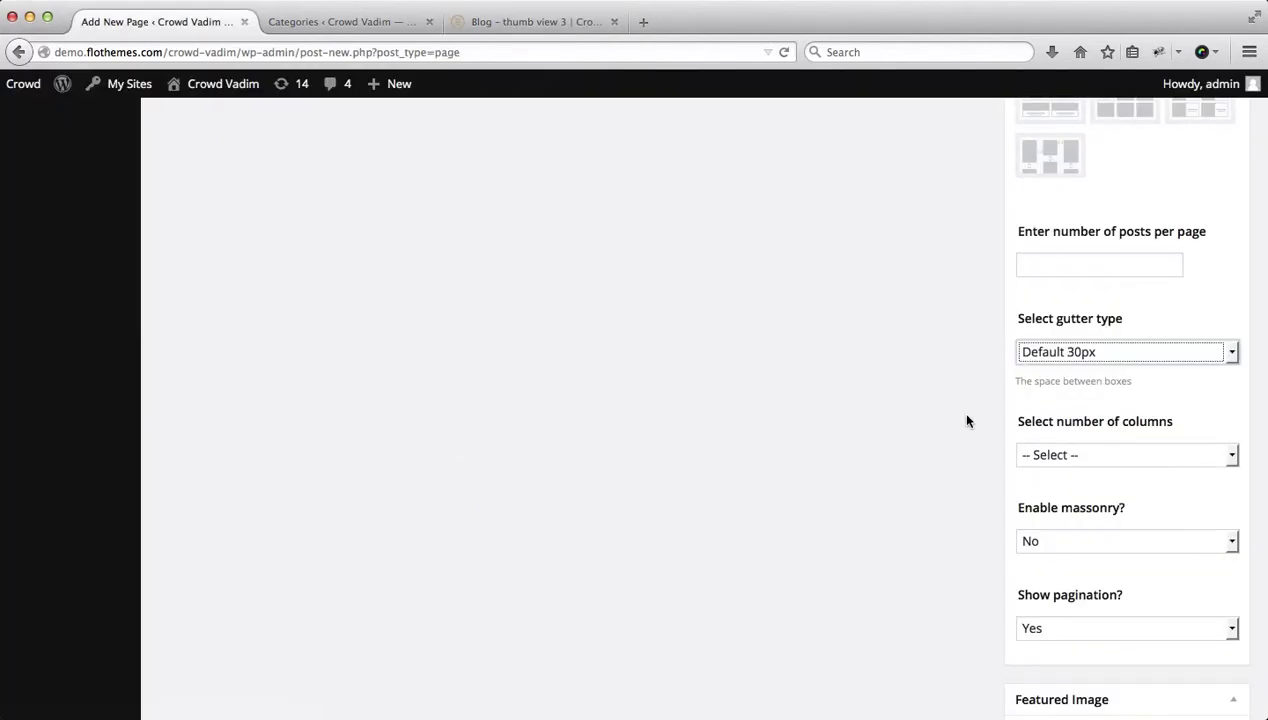
Look over the choices for the number of columns, masonry and pagination in the blog template settings.
scroll(1034, 449, down, 1)
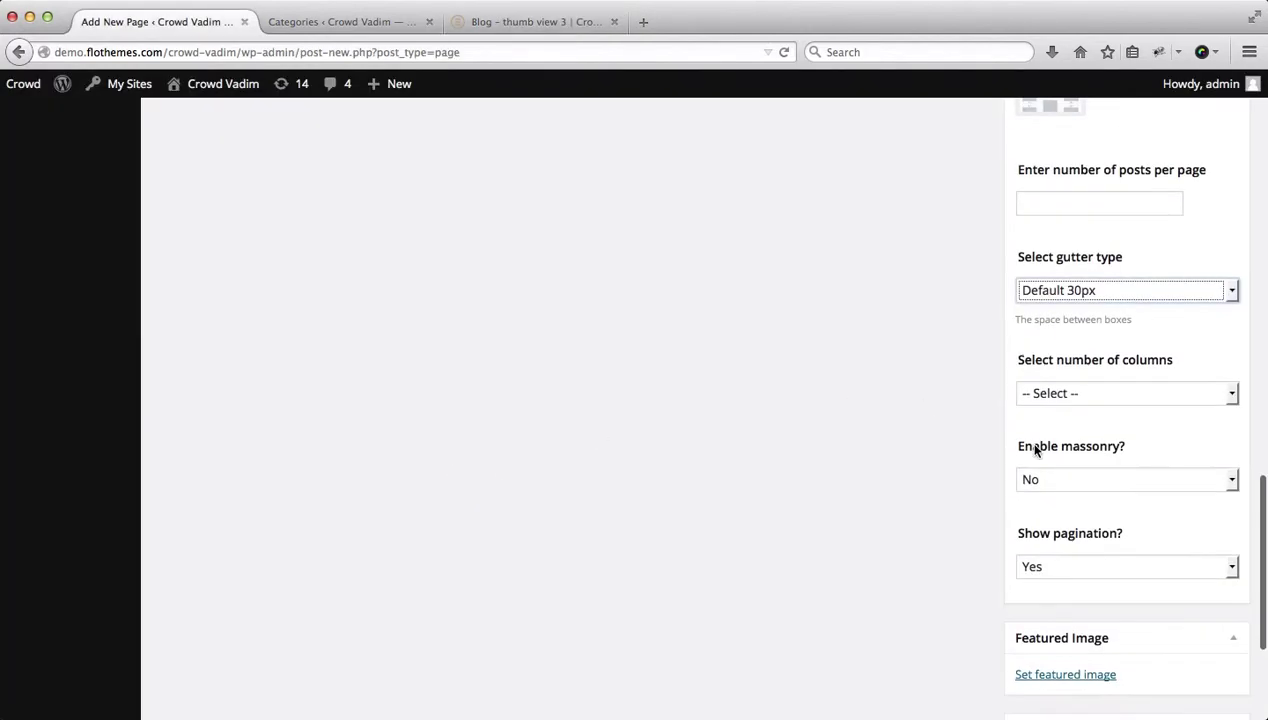
click(1081, 404)
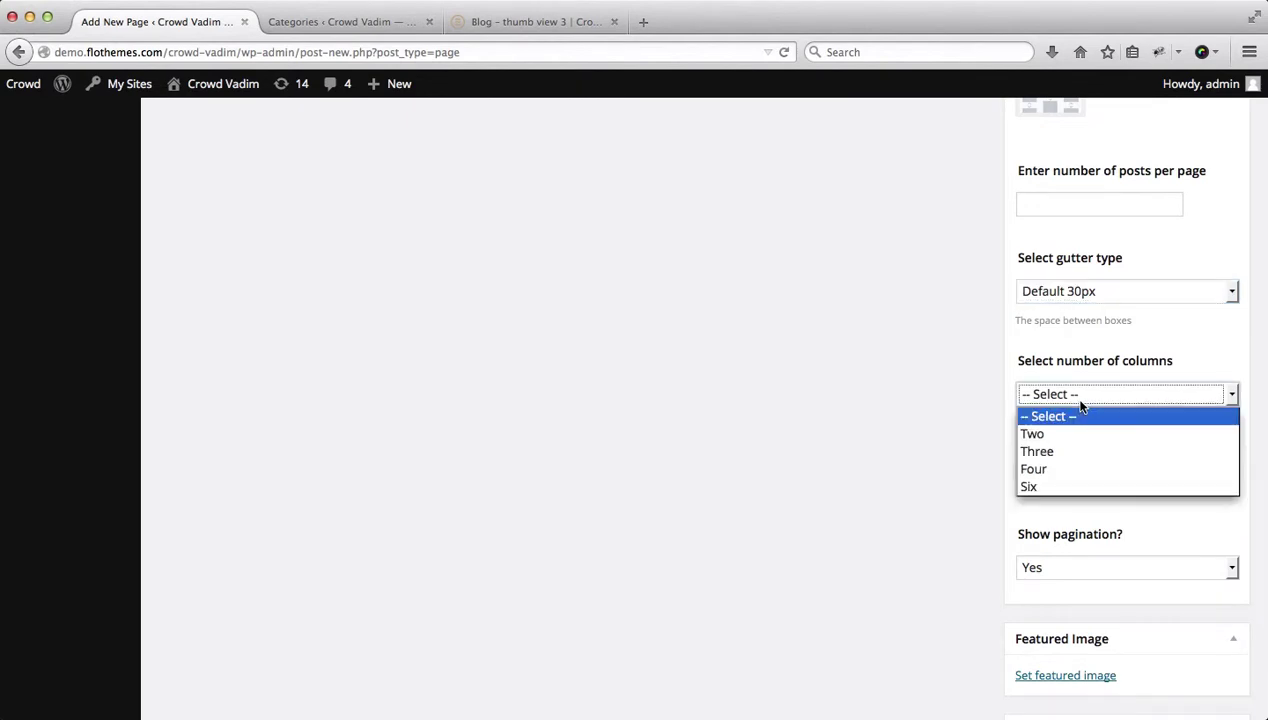
click(1081, 404)
scroll(1095, 385, down, 1)
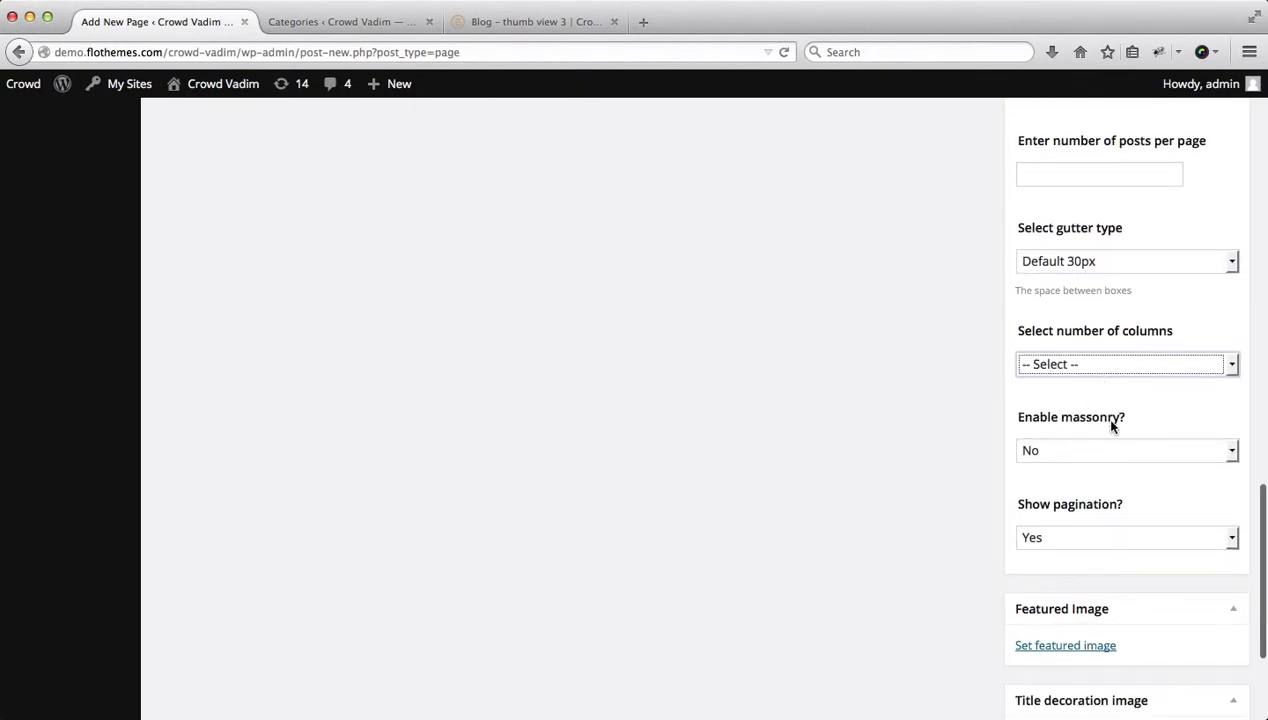
click(1084, 424)
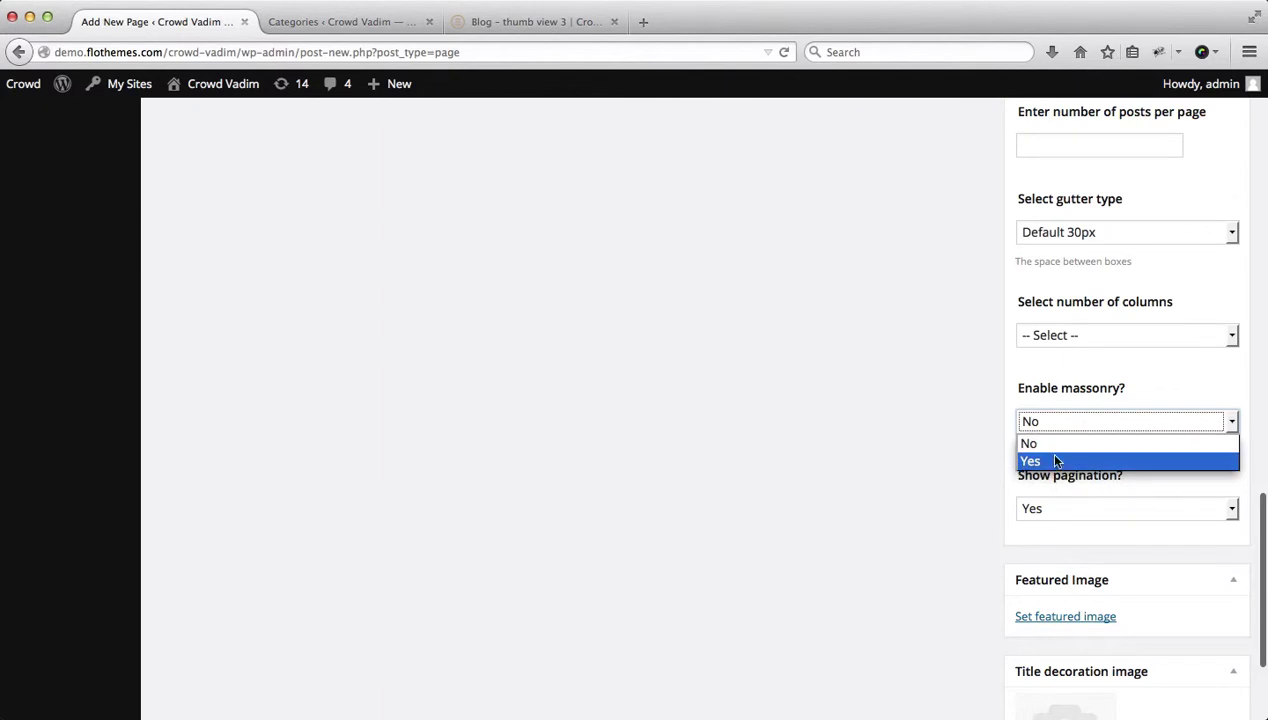
click(942, 502)
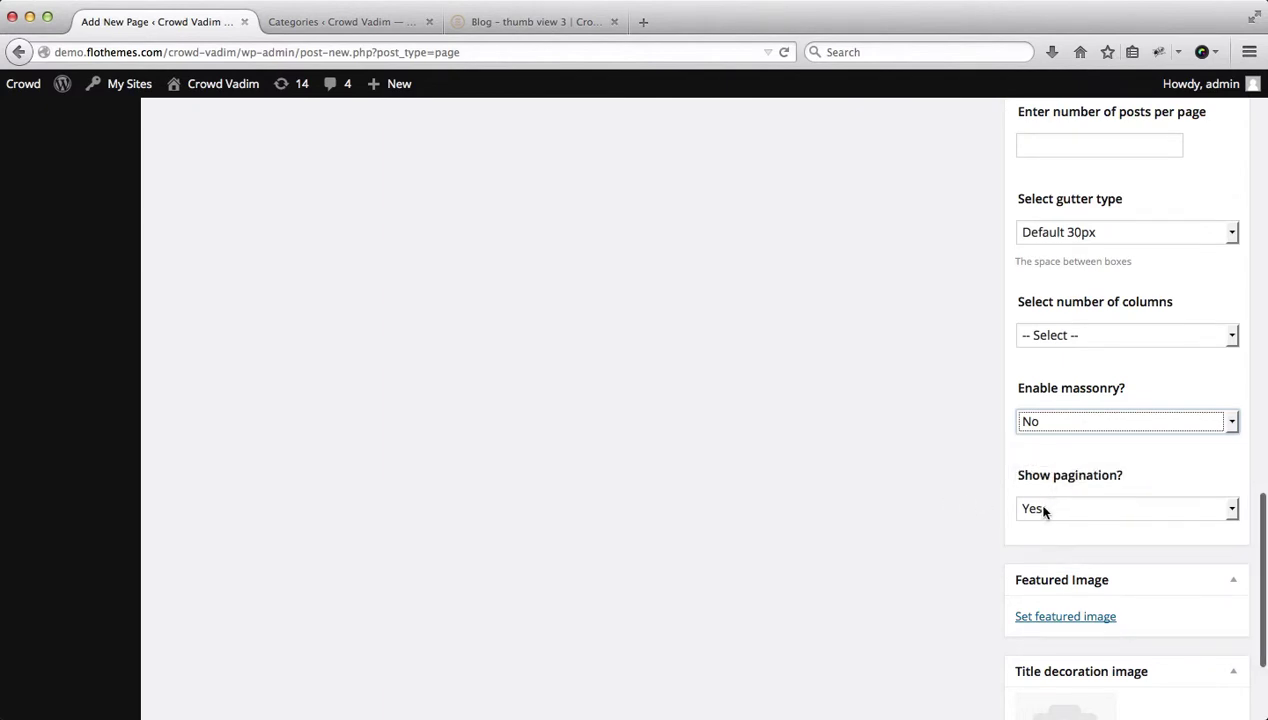
click(1043, 510)
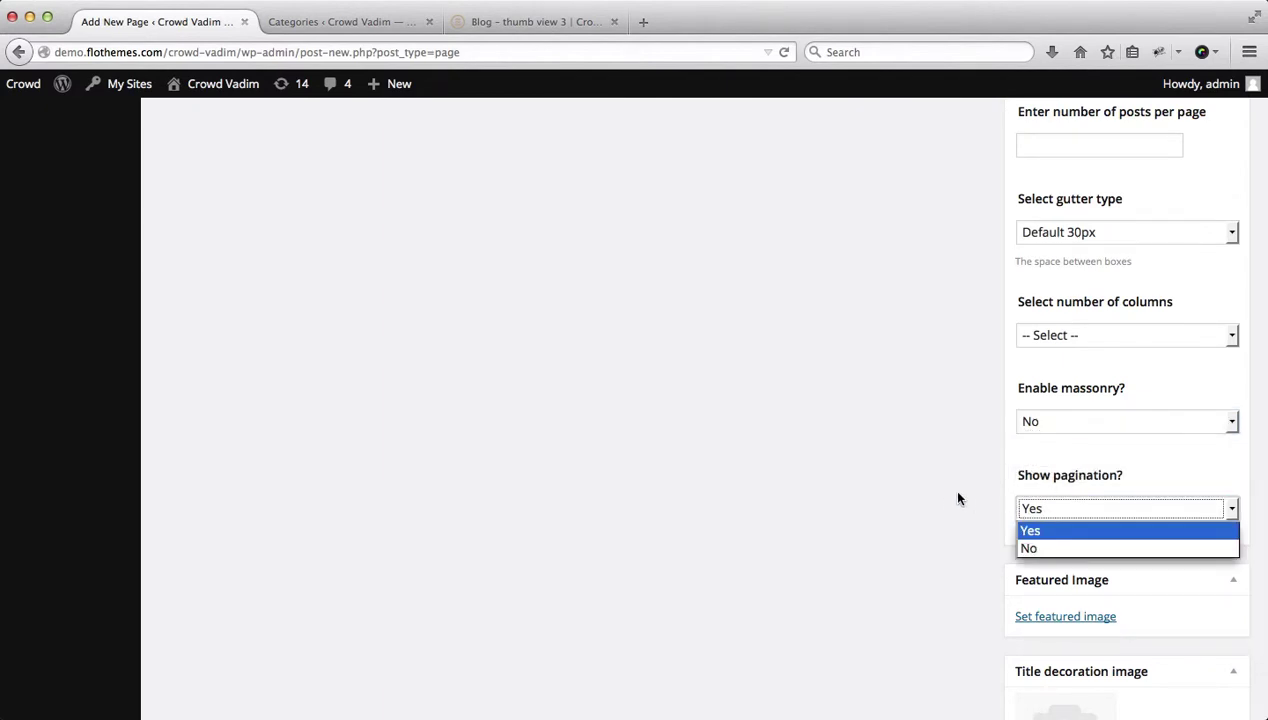
scroll(957, 498, up, 7)
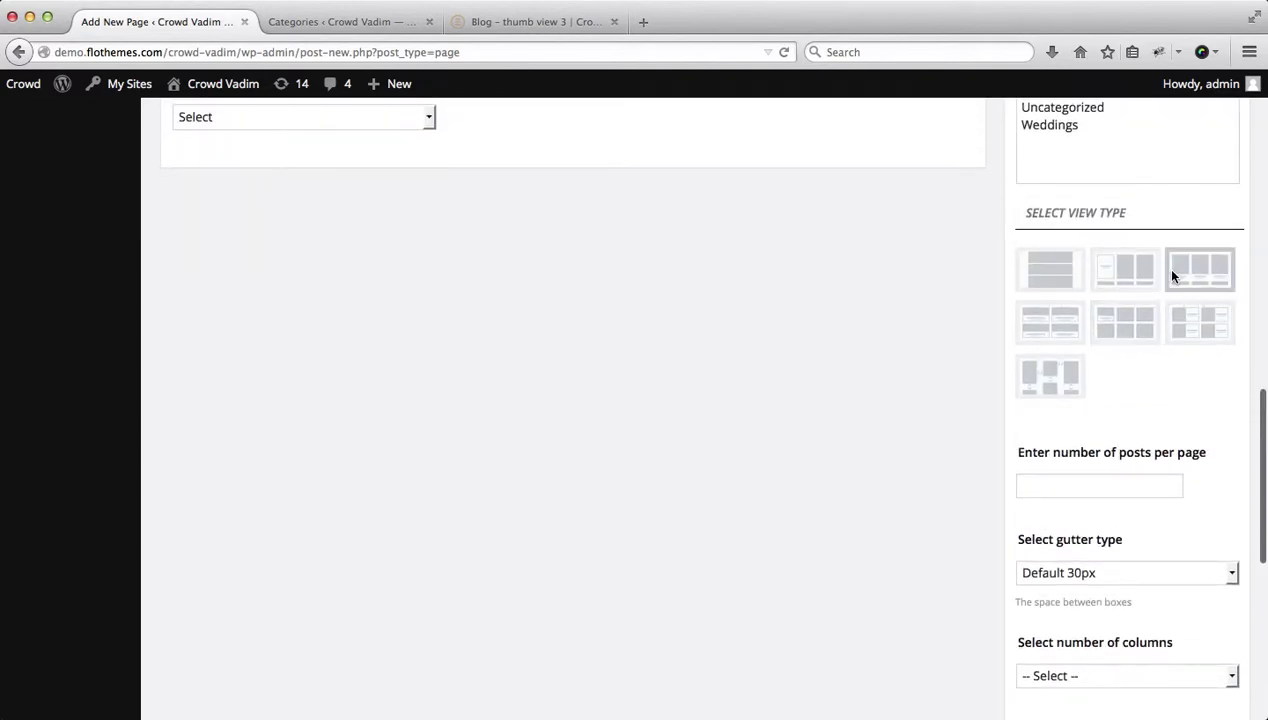
Set the gutter type between the blog boxes to Gutter 20px.
scroll(1152, 448, down, 3)
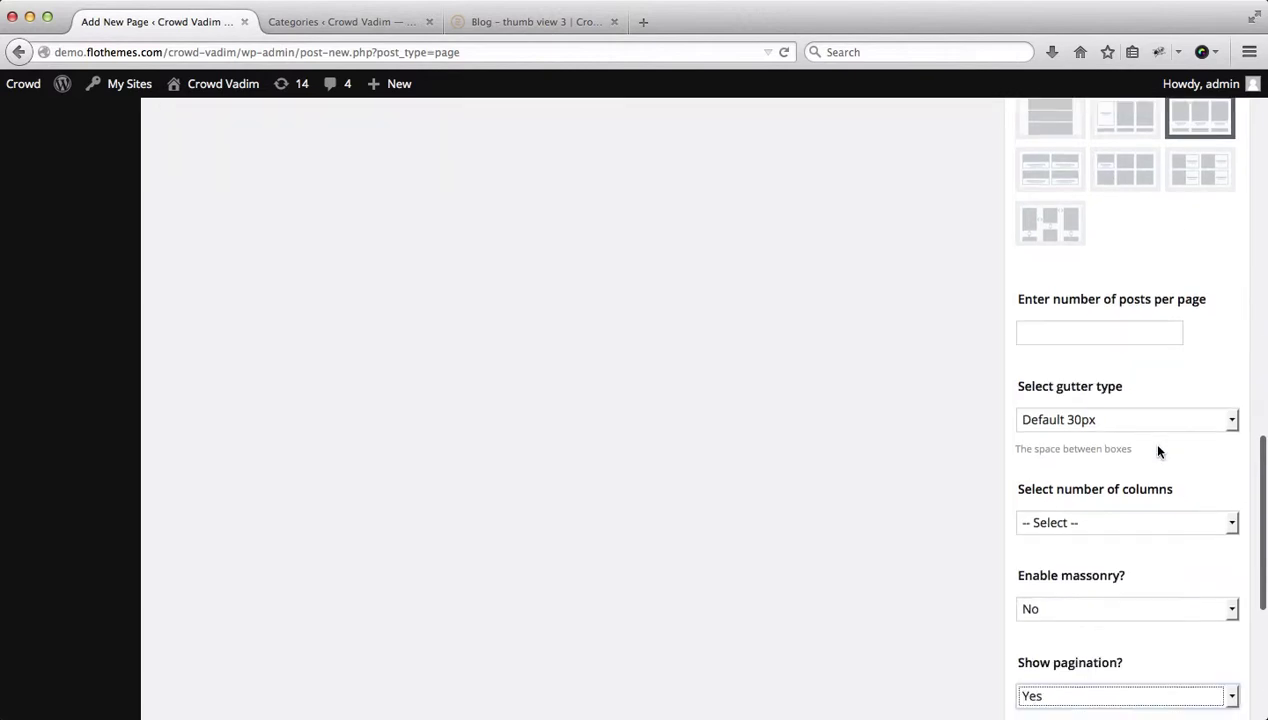
click(1081, 416)
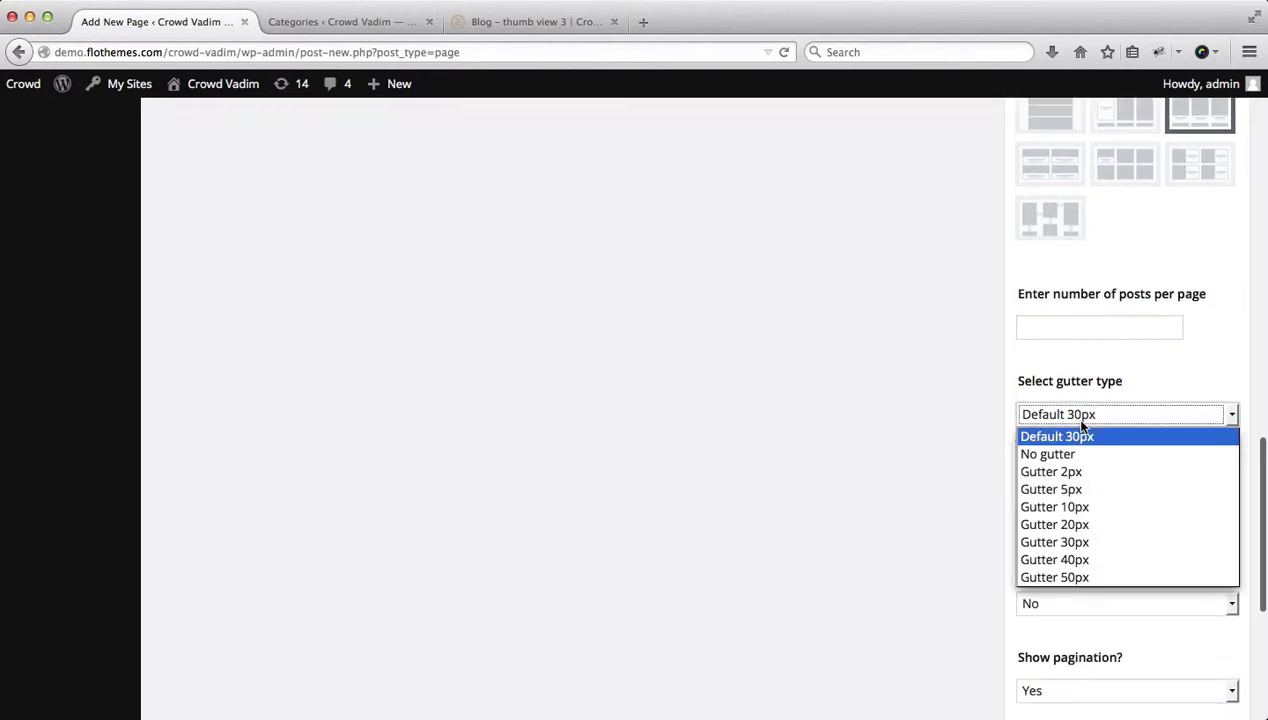
click(1062, 524)
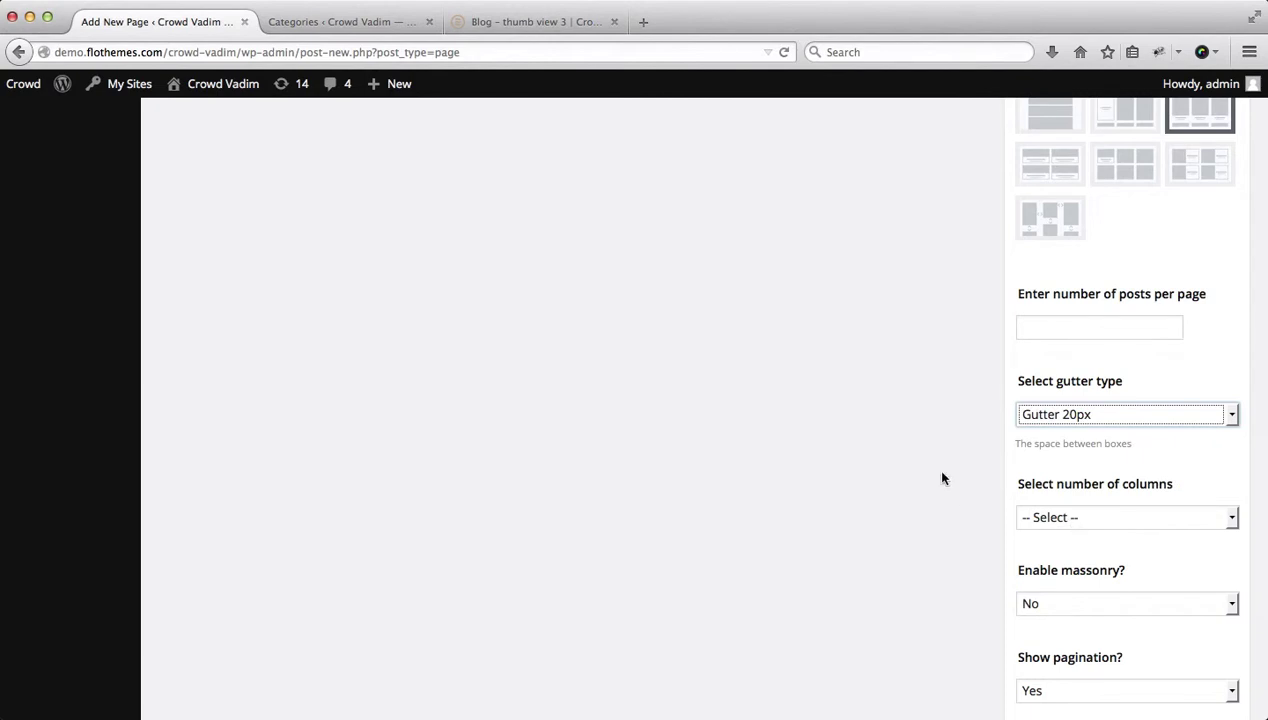
Set the number of columns to Three and keep masonry set to No.
scroll(1000, 440, down, 2)
click(1059, 390)
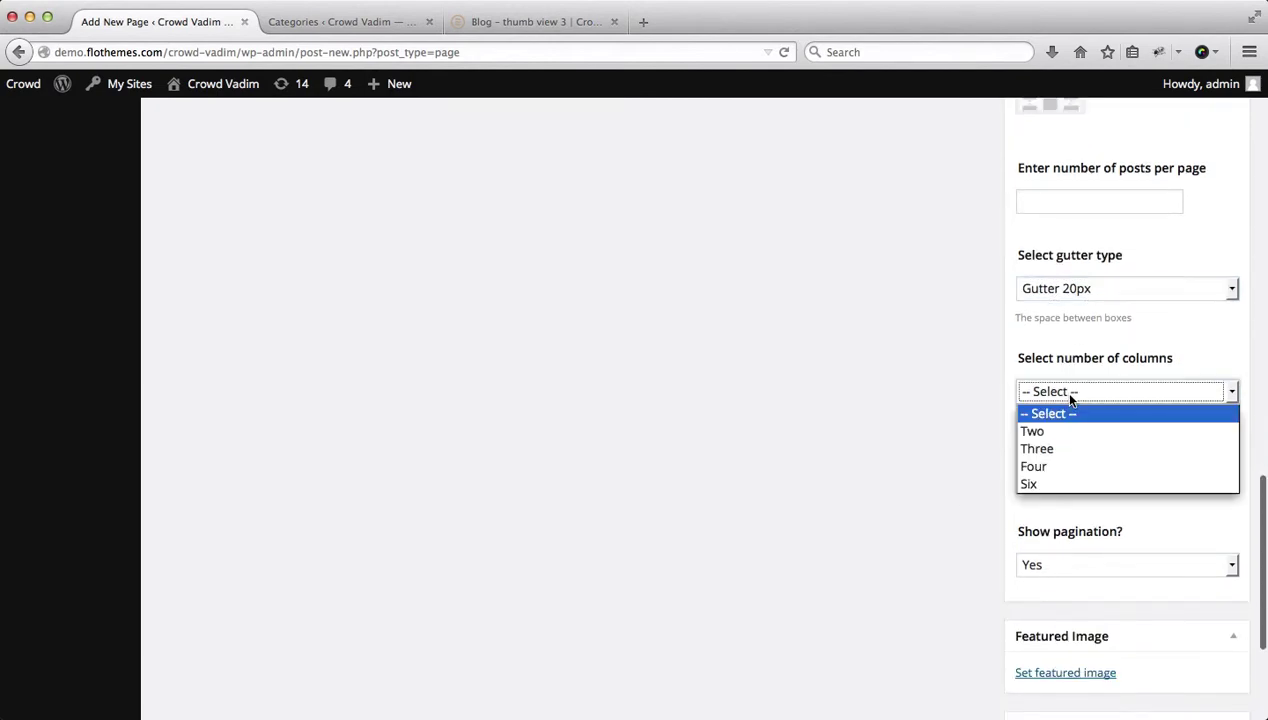
click(1061, 447)
scroll(1061, 445, down, 2)
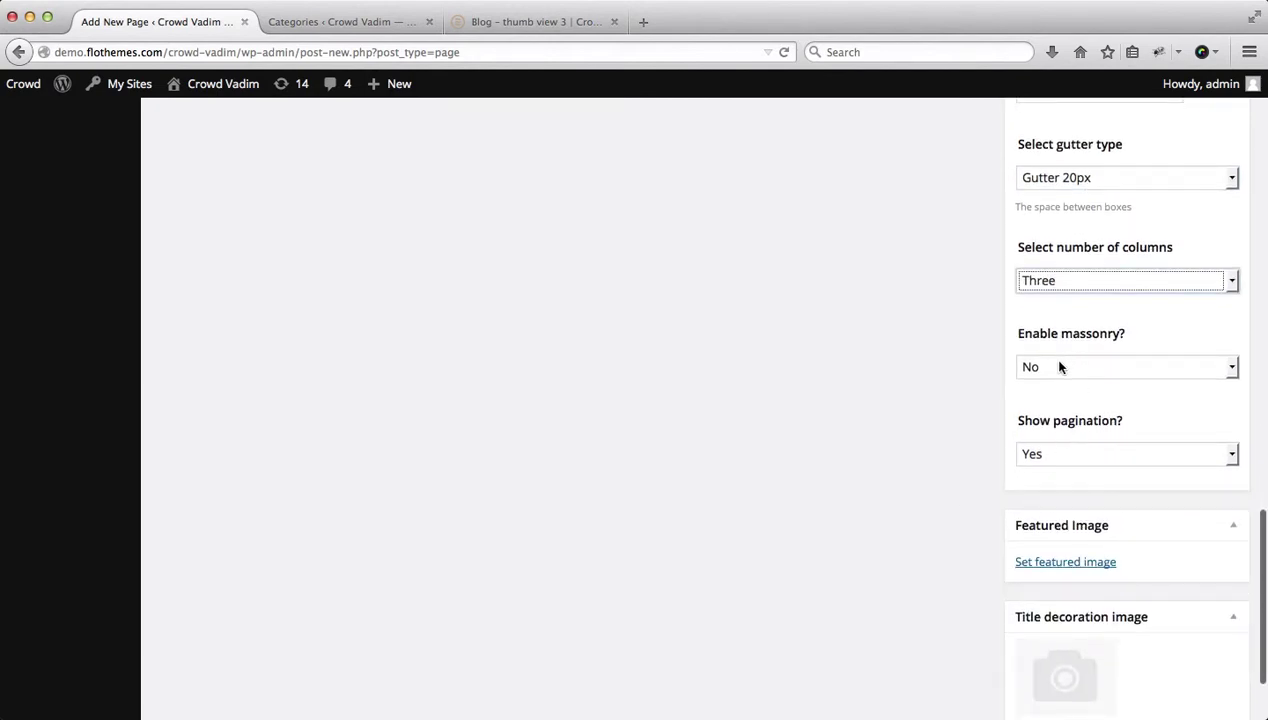
click(1061, 367)
click(1059, 366)
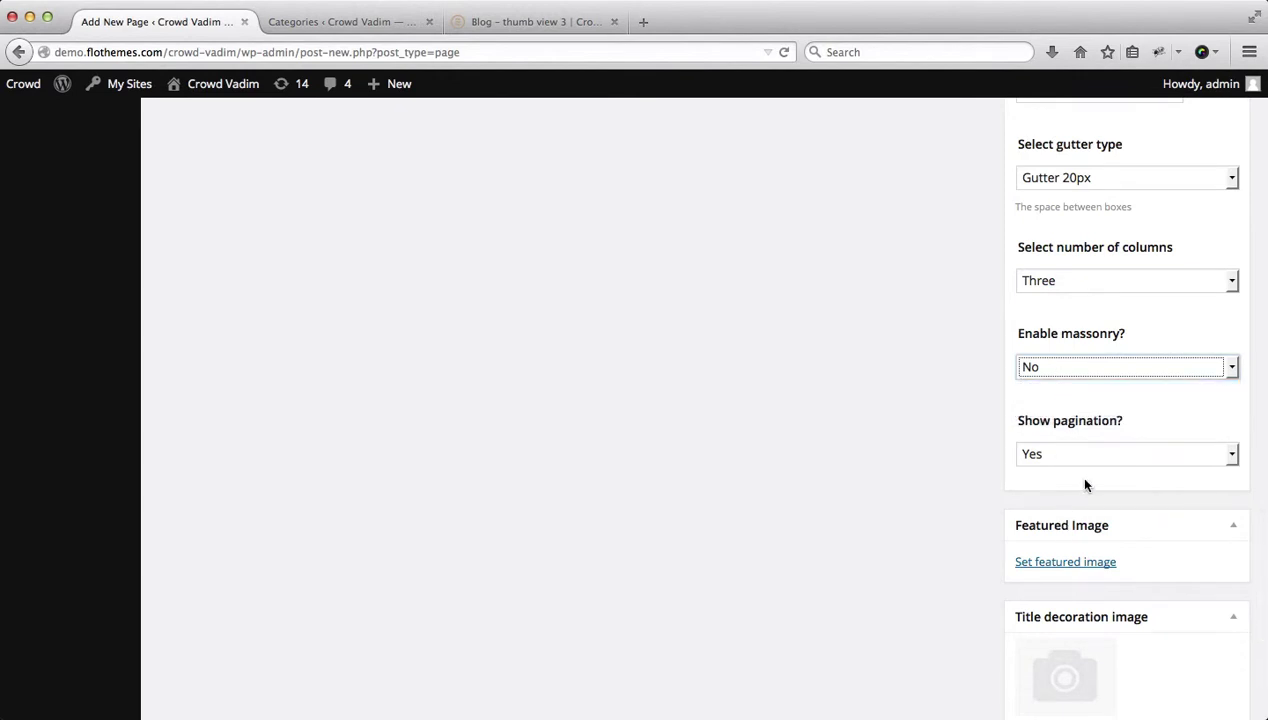
Check how the title decoration image looks on the demo site's blog page, and return to the new page.
scroll(1112, 516, down, 2)
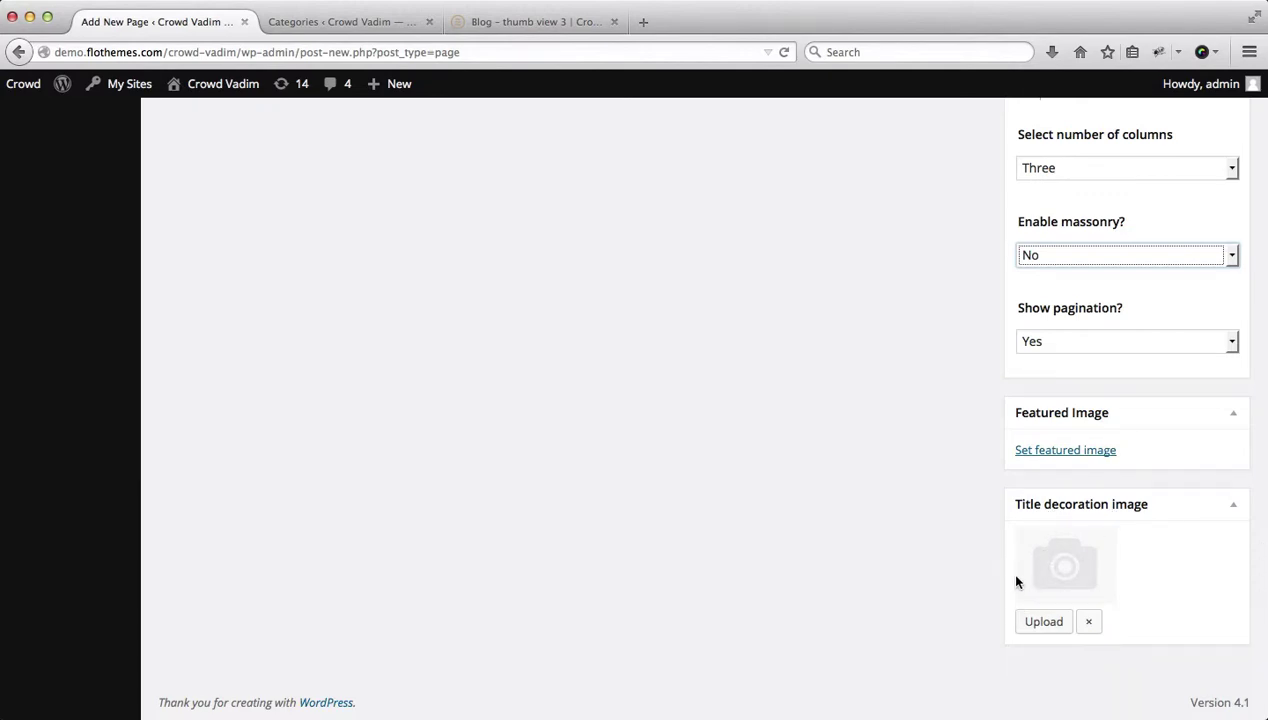
key(super+3)
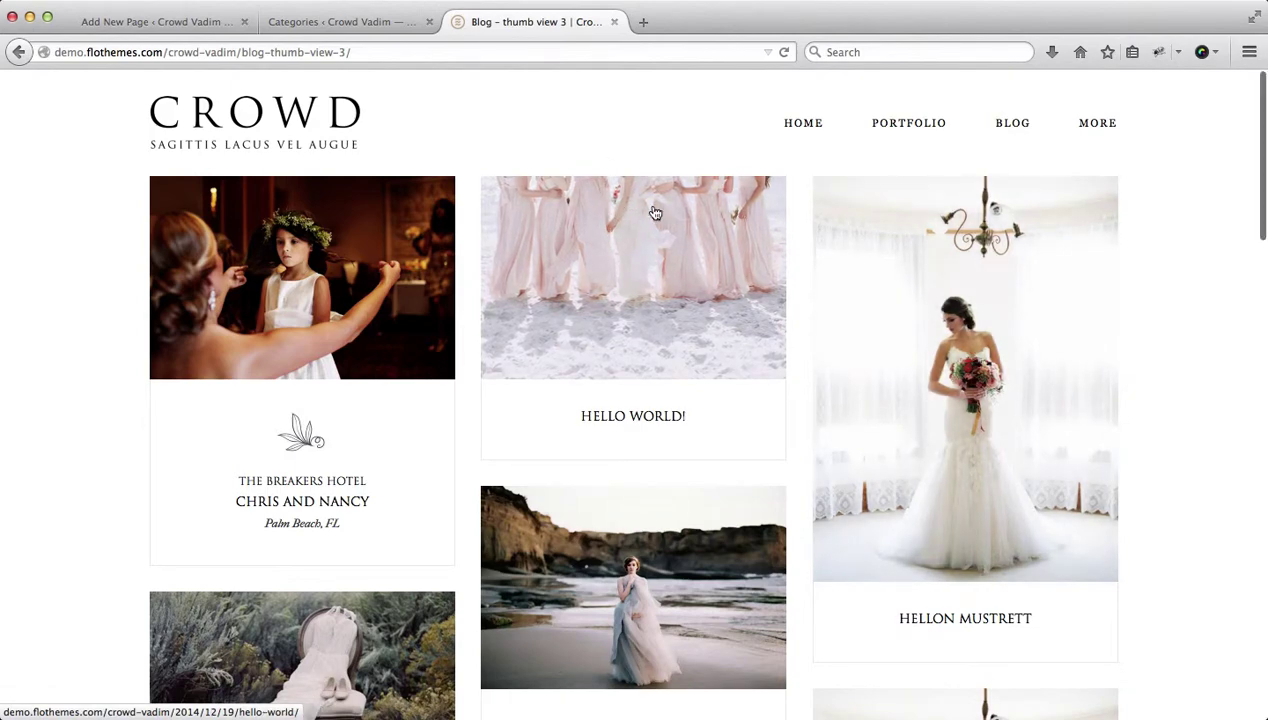
key(super+1)
Set the title decoration image to the leafy branch drawing 0001_layer-68.png from the media library.
click(1043, 622)
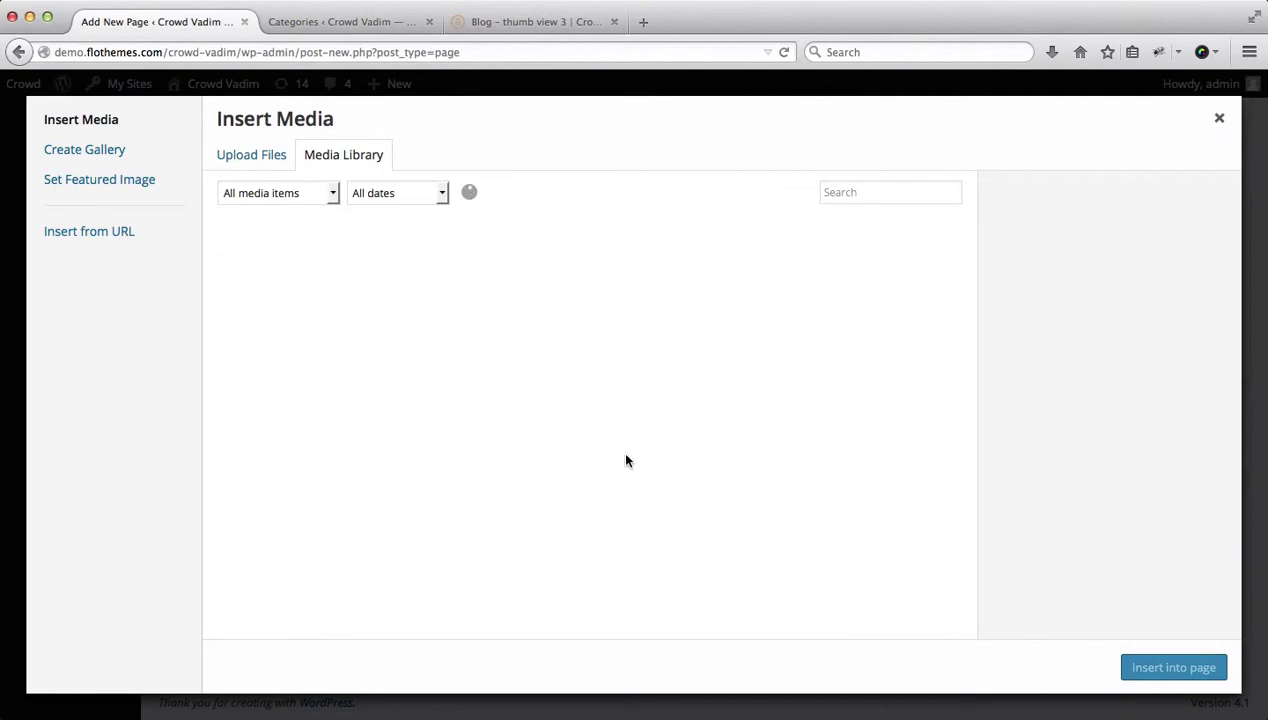
scroll(627, 461, down, 5)
scroll(627, 461, down, 2)
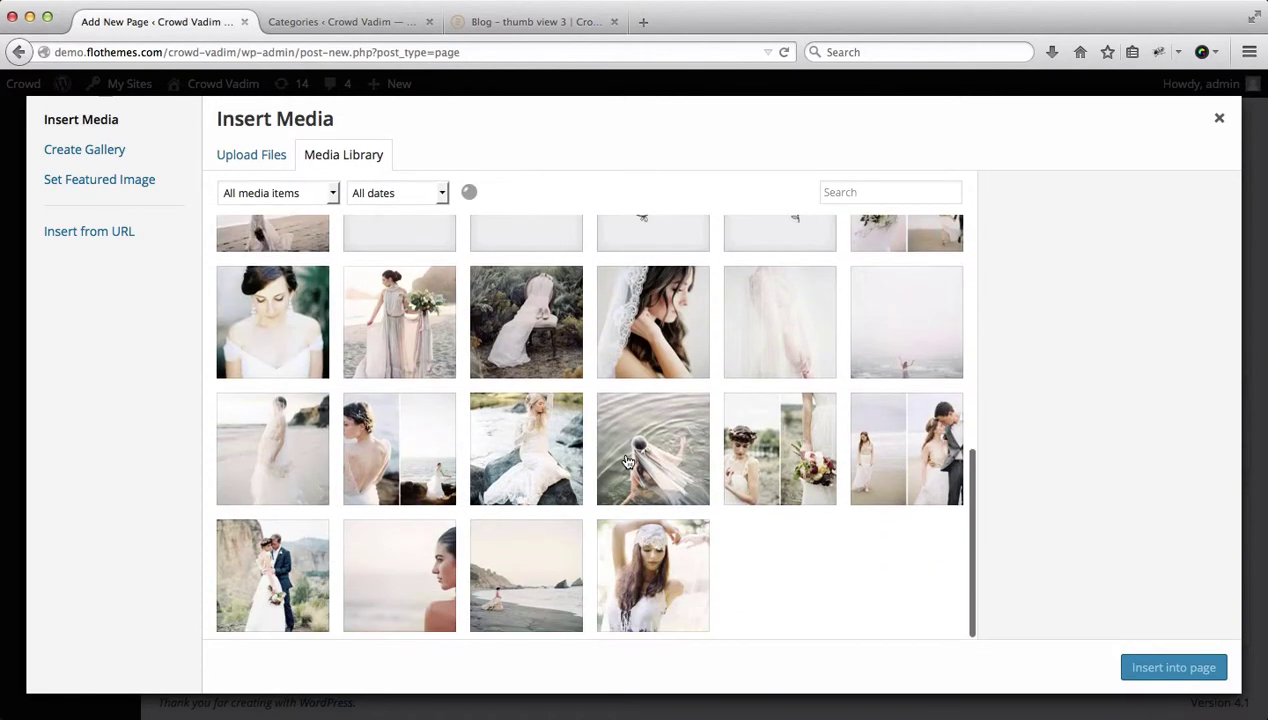
scroll(627, 461, up, 3)
scroll(627, 461, down, 3)
scroll(627, 461, down, 4)
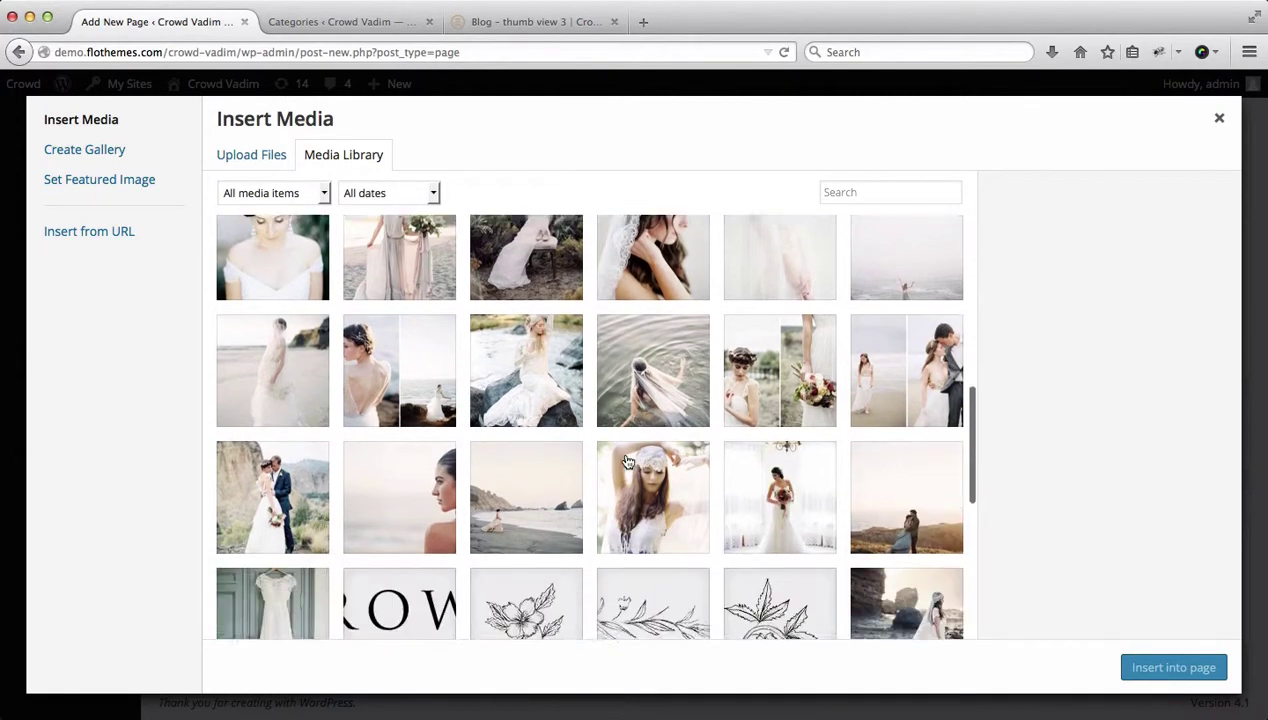
click(659, 408)
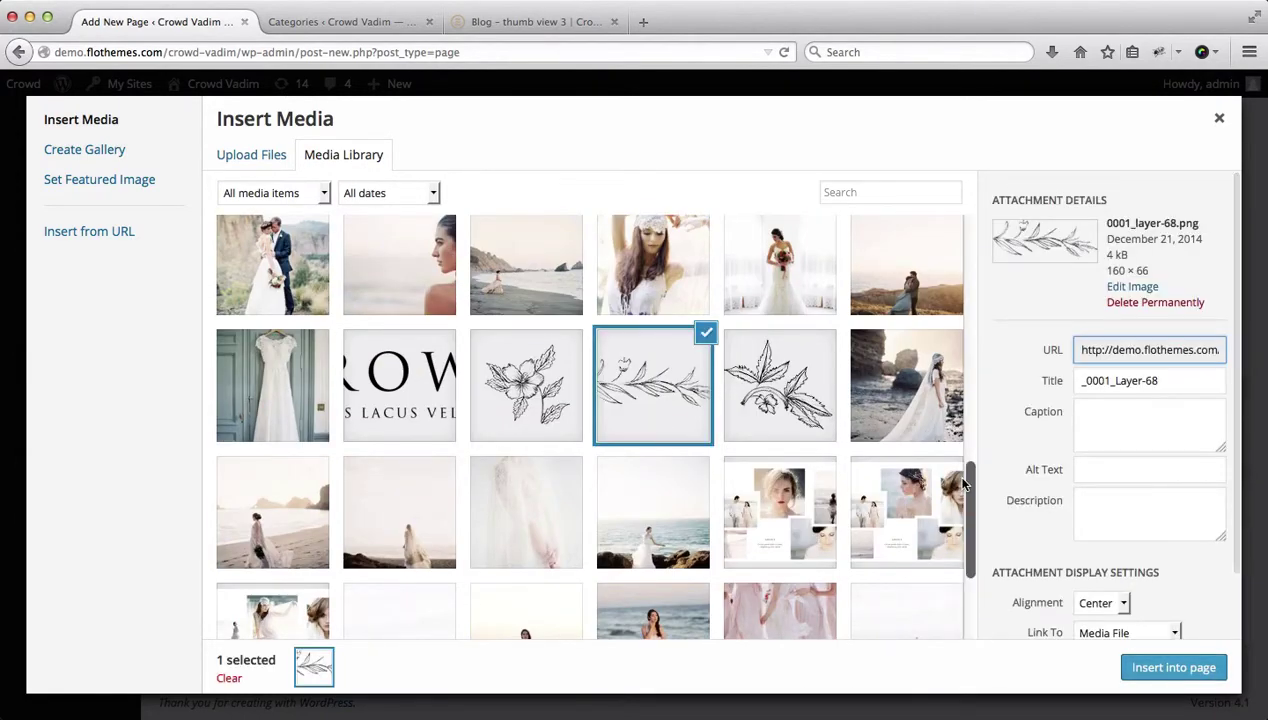
click(1160, 678)
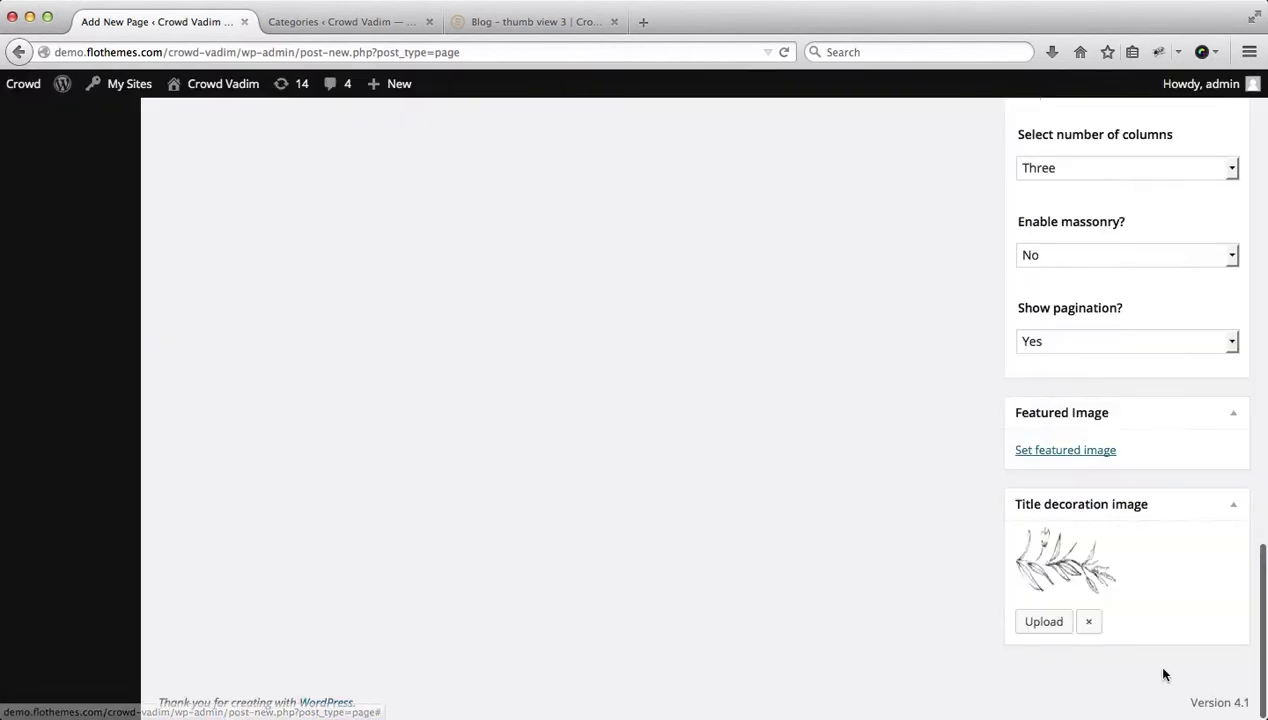
Review the page title, social sharing and widget area options in the page settings.
scroll(899, 594, up, 10)
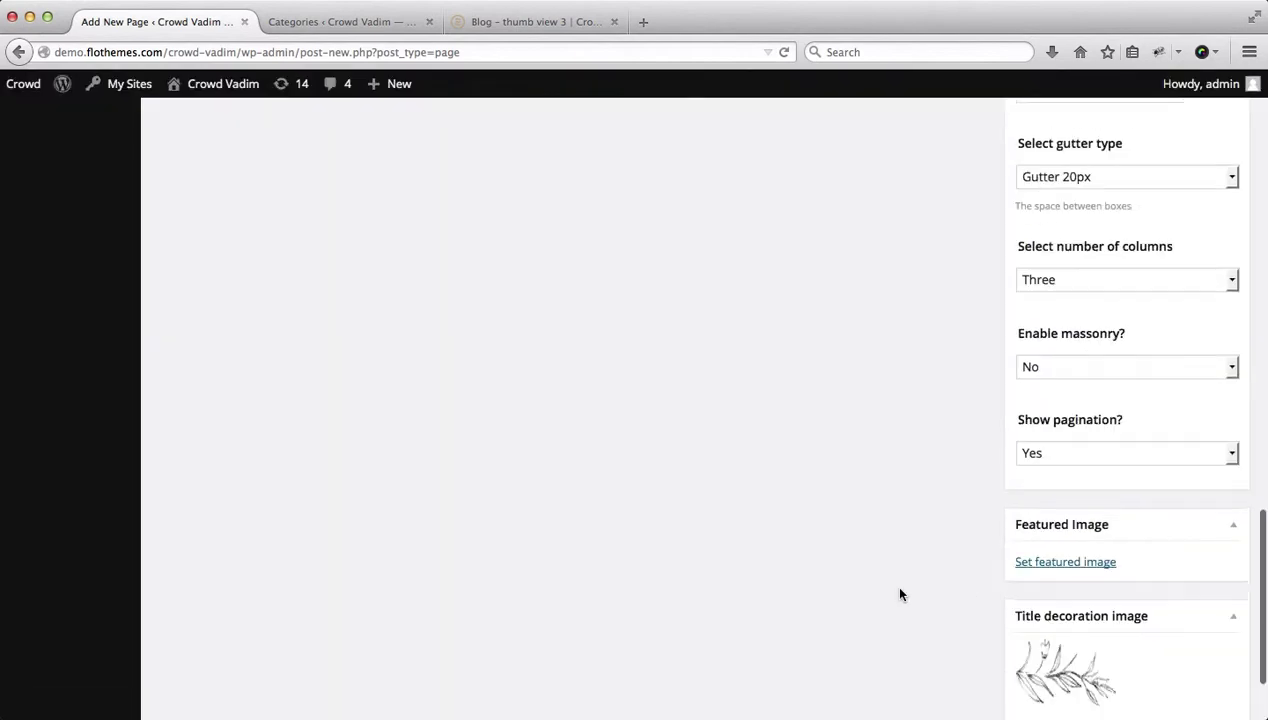
scroll(899, 594, up, 5)
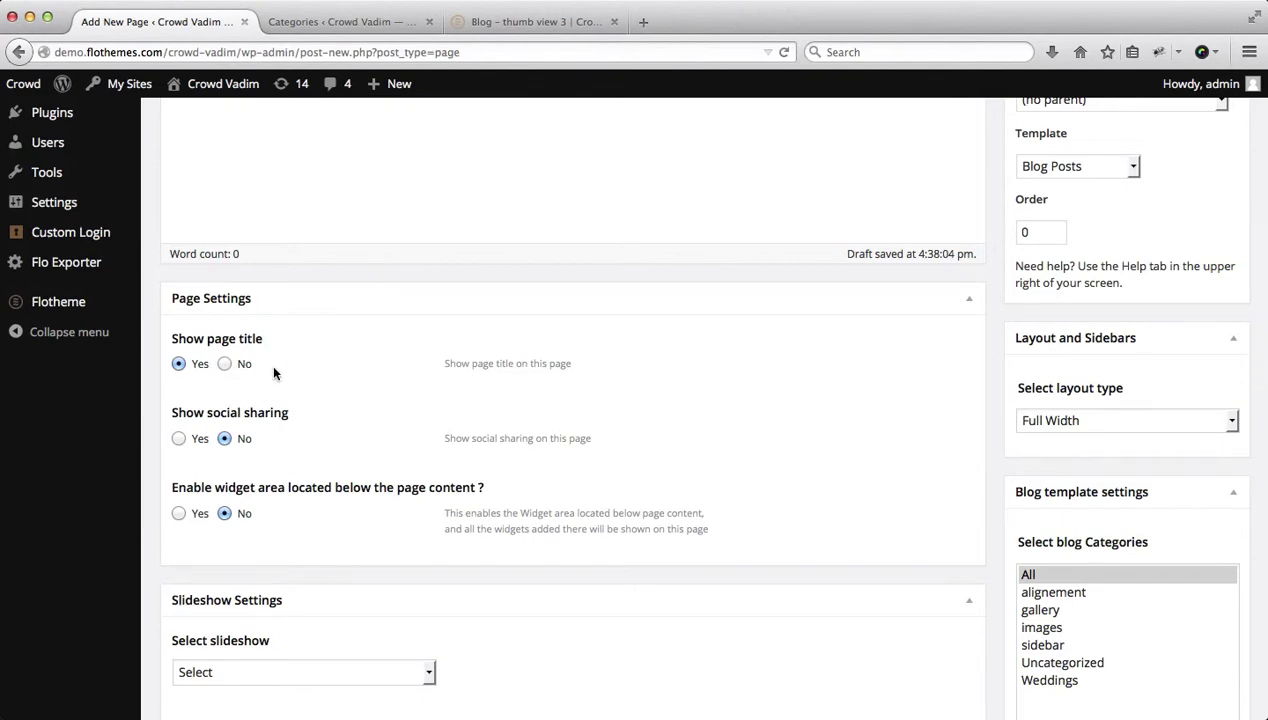
scroll(276, 352, down, 2)
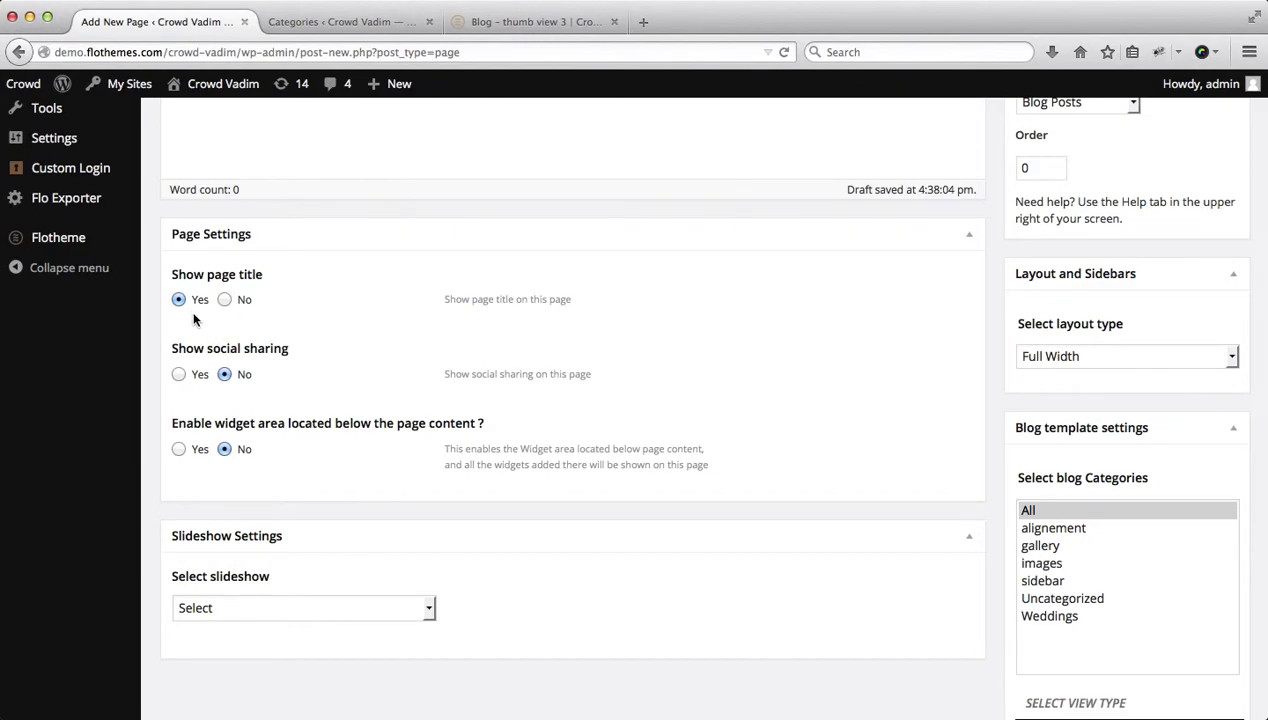
scroll(740, 425, down, 4)
scroll(1096, 618, down, 3)
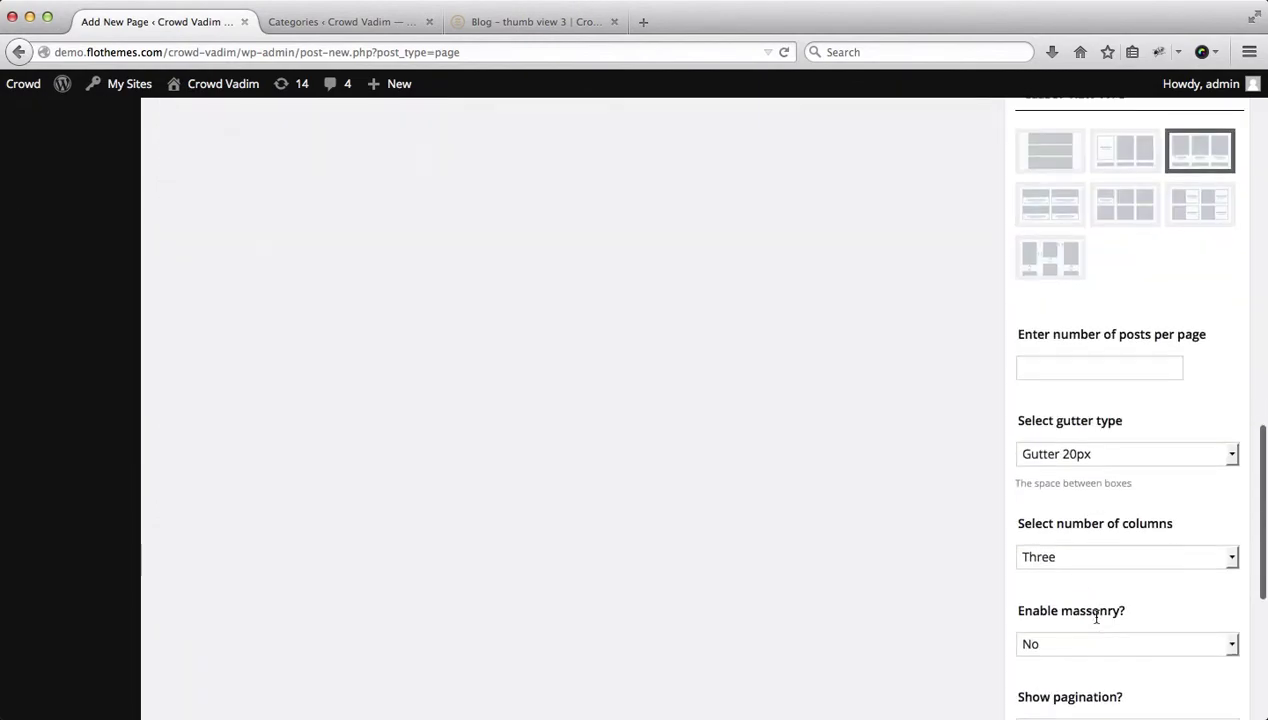
scroll(1090, 625, up, 10)
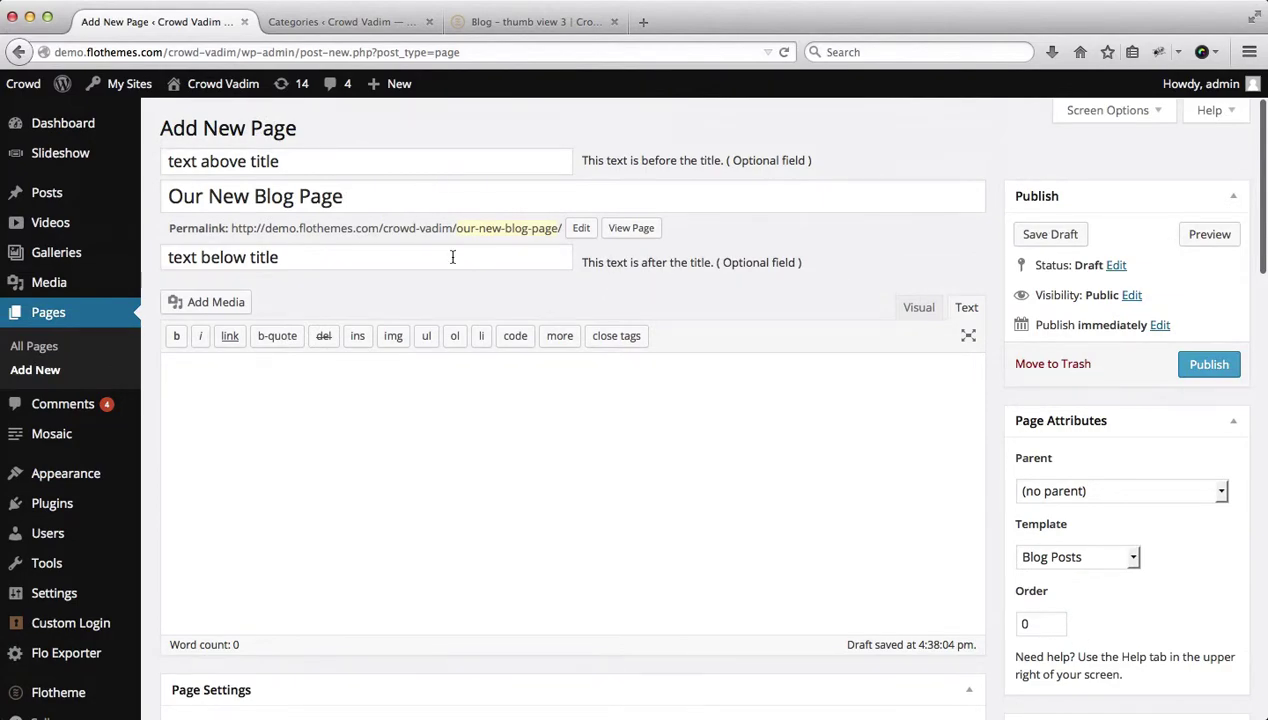
scroll(452, 257, down, 5)
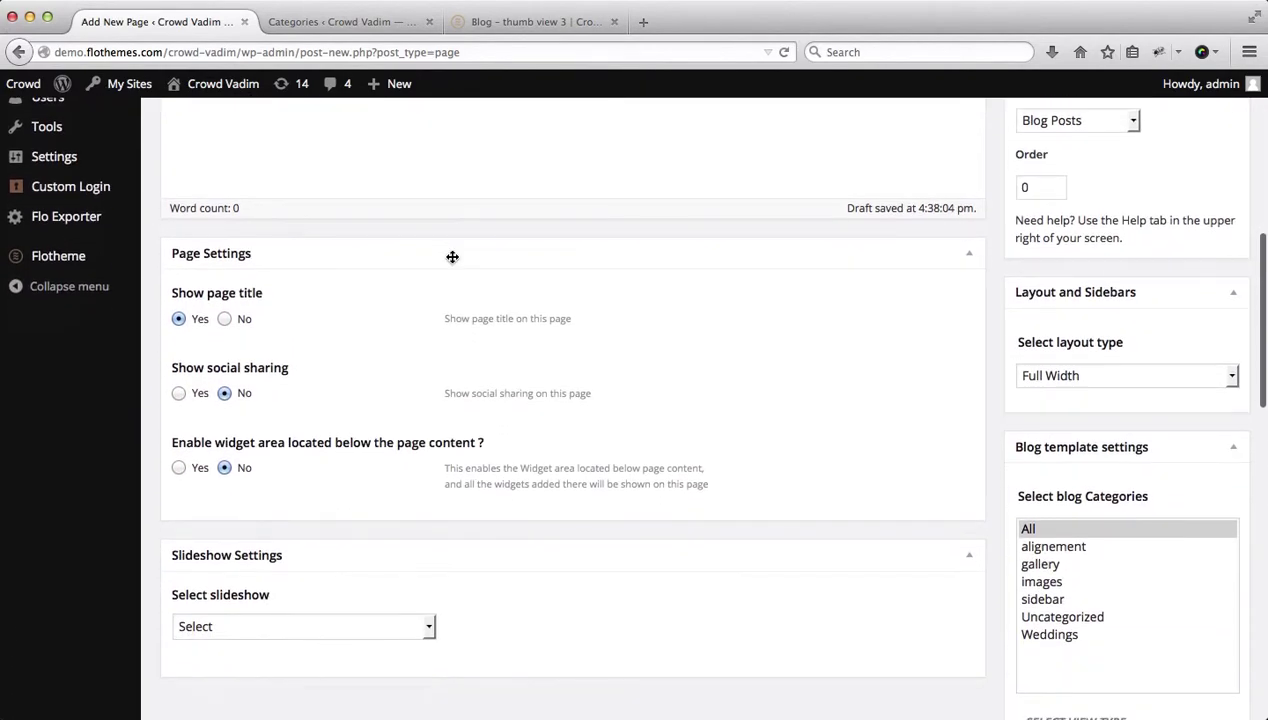
scroll(452, 257, down, 2)
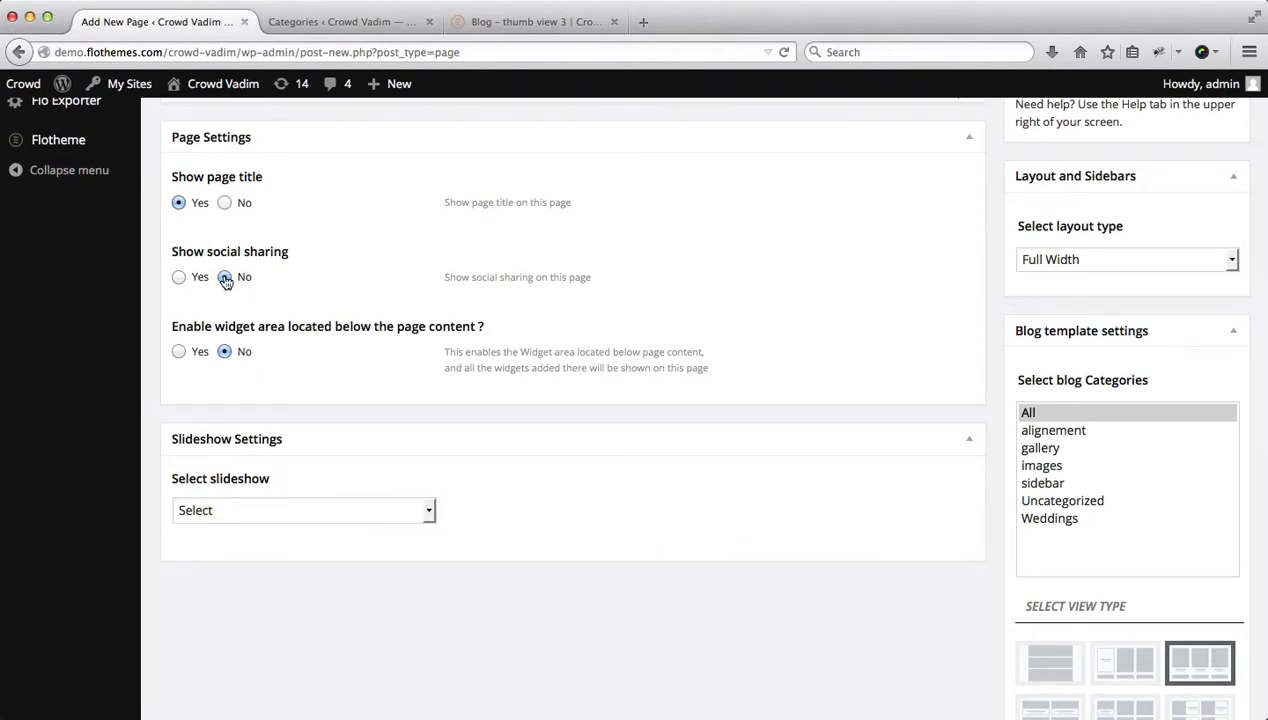
Enable the widget area below the page content and check where it would sit at the foot of the demo blog page.
click(179, 352)
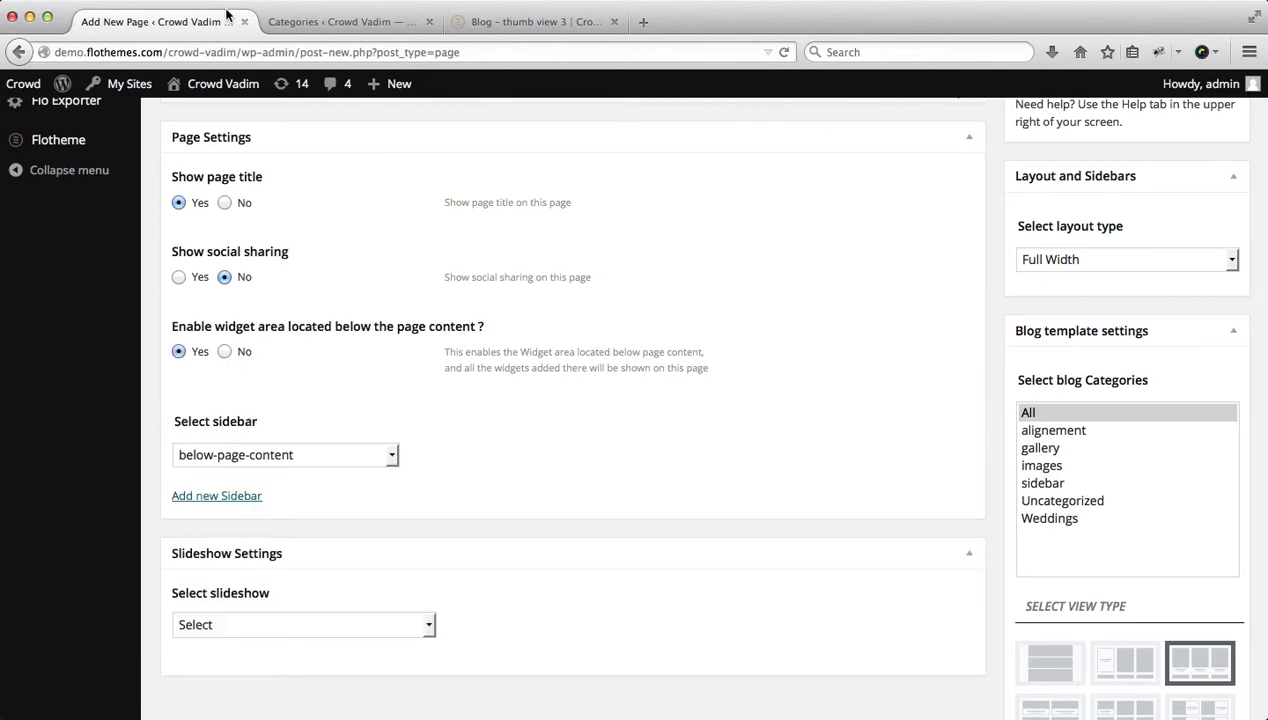
click(288, 21)
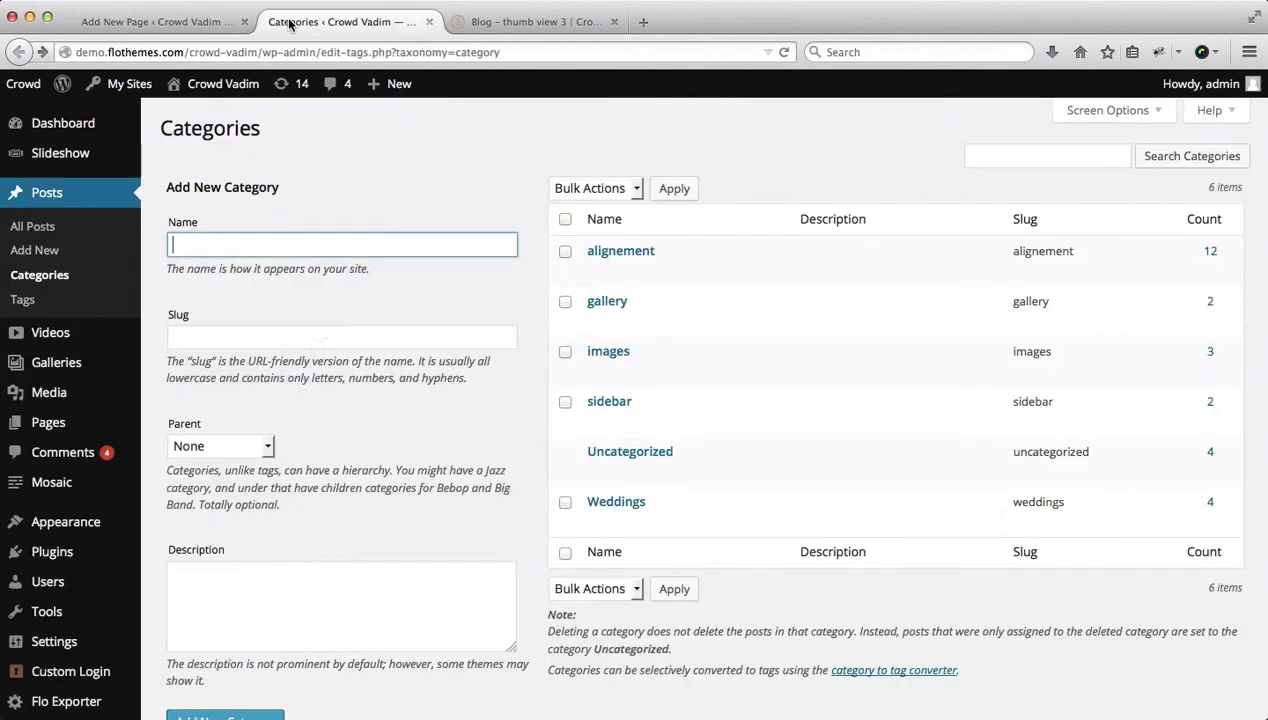
click(486, 22)
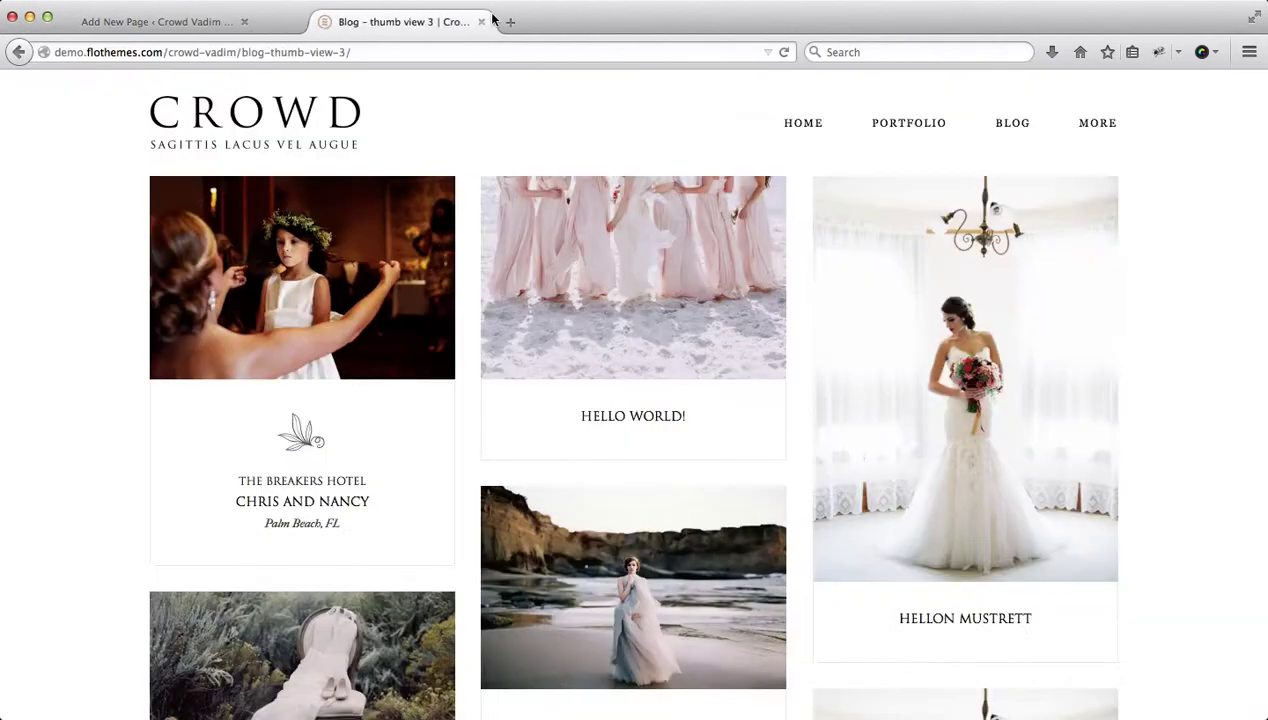
click(429, 21)
scroll(395, 417, down, 10)
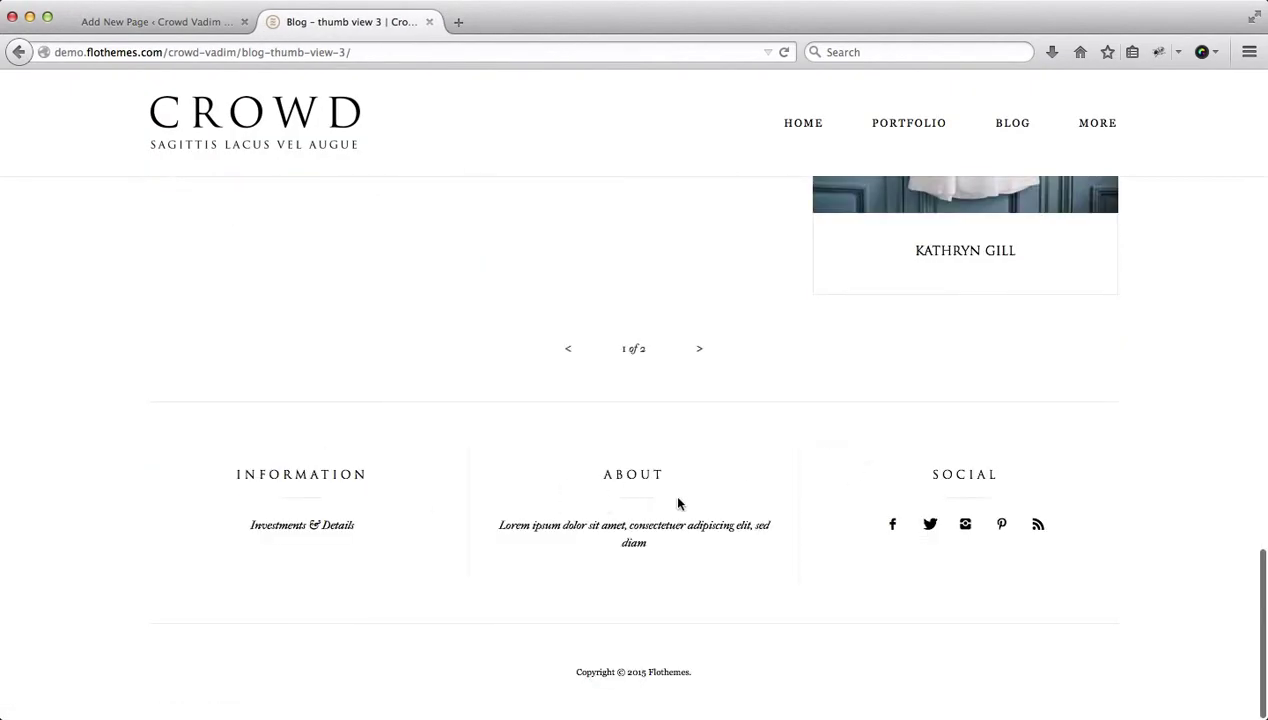
key(ctrl+shift+Tab)
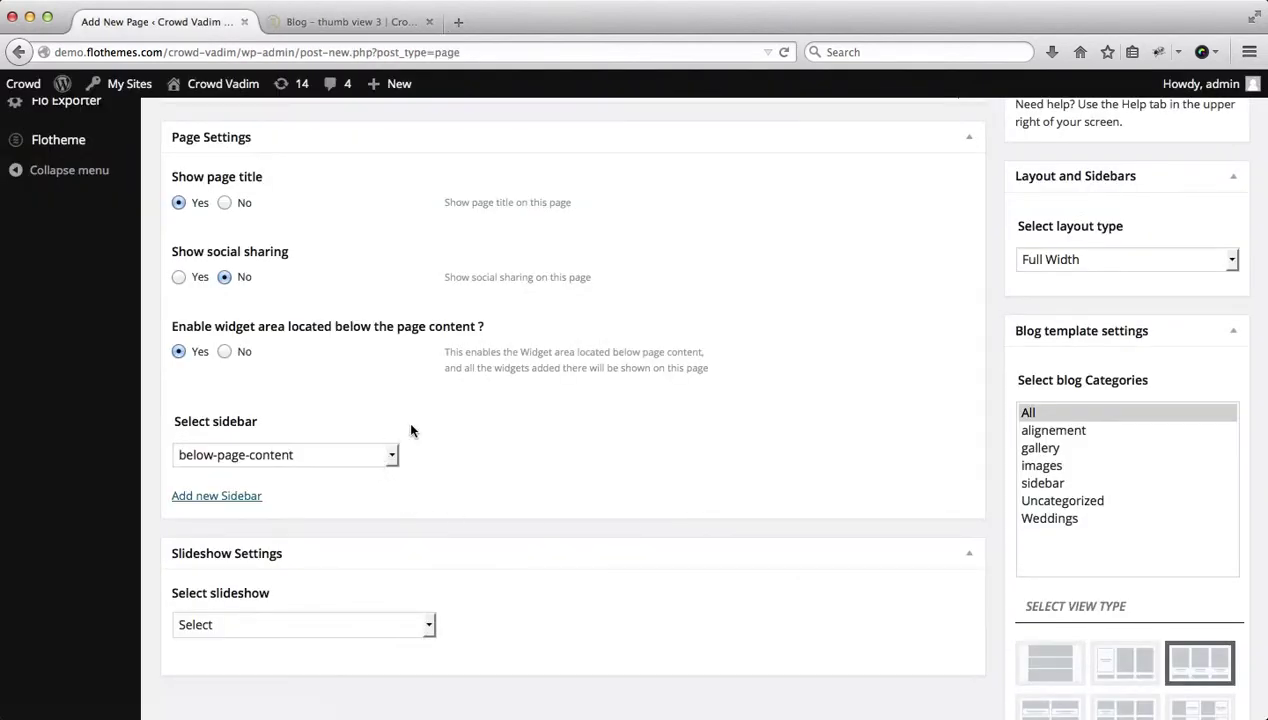
Open the Widgets administration page in a new tab and locate the Below Page content sidebar.
scroll(410, 430, up, 1)
scroll(410, 430, up, 2)
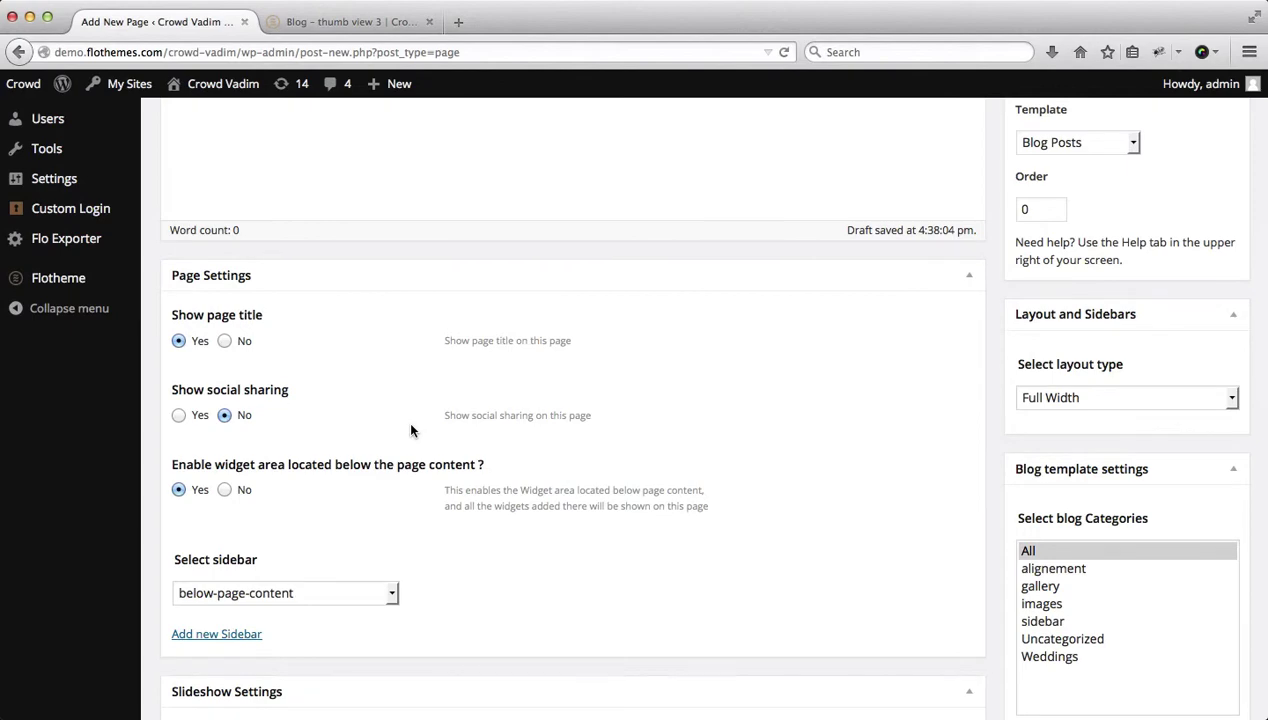
scroll(357, 300, up, 4)
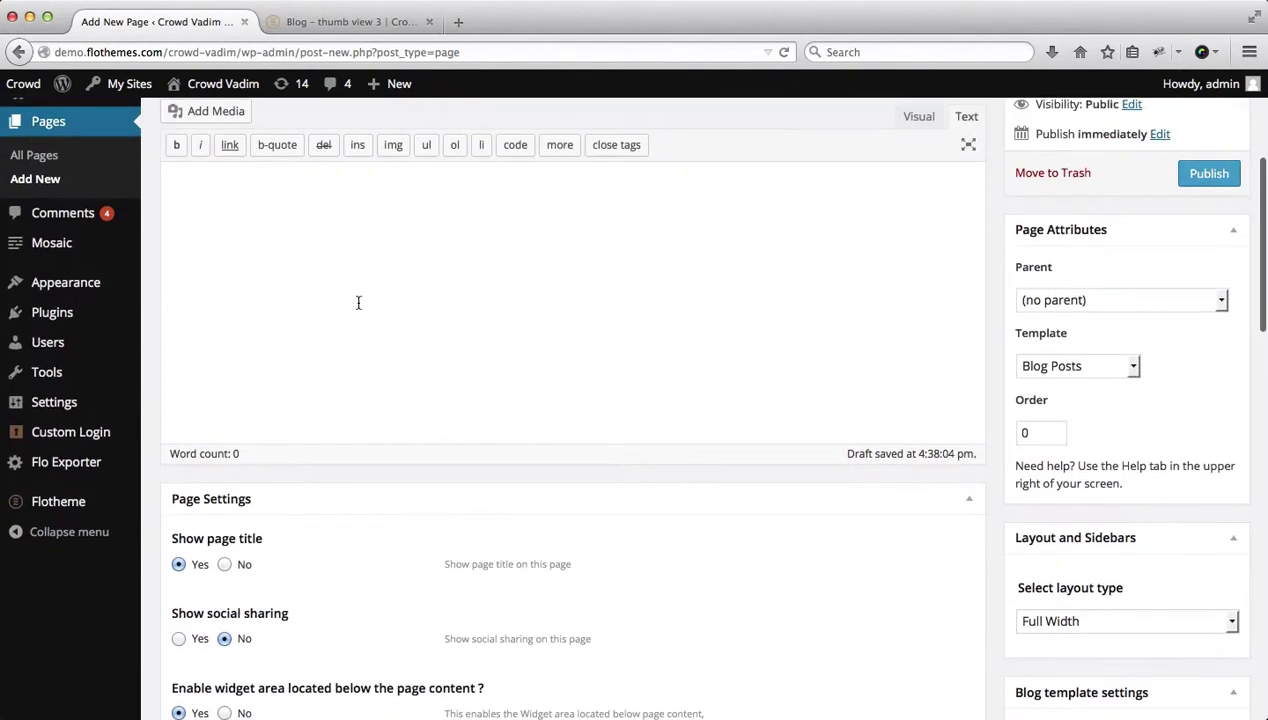
mouse_move(90, 287)
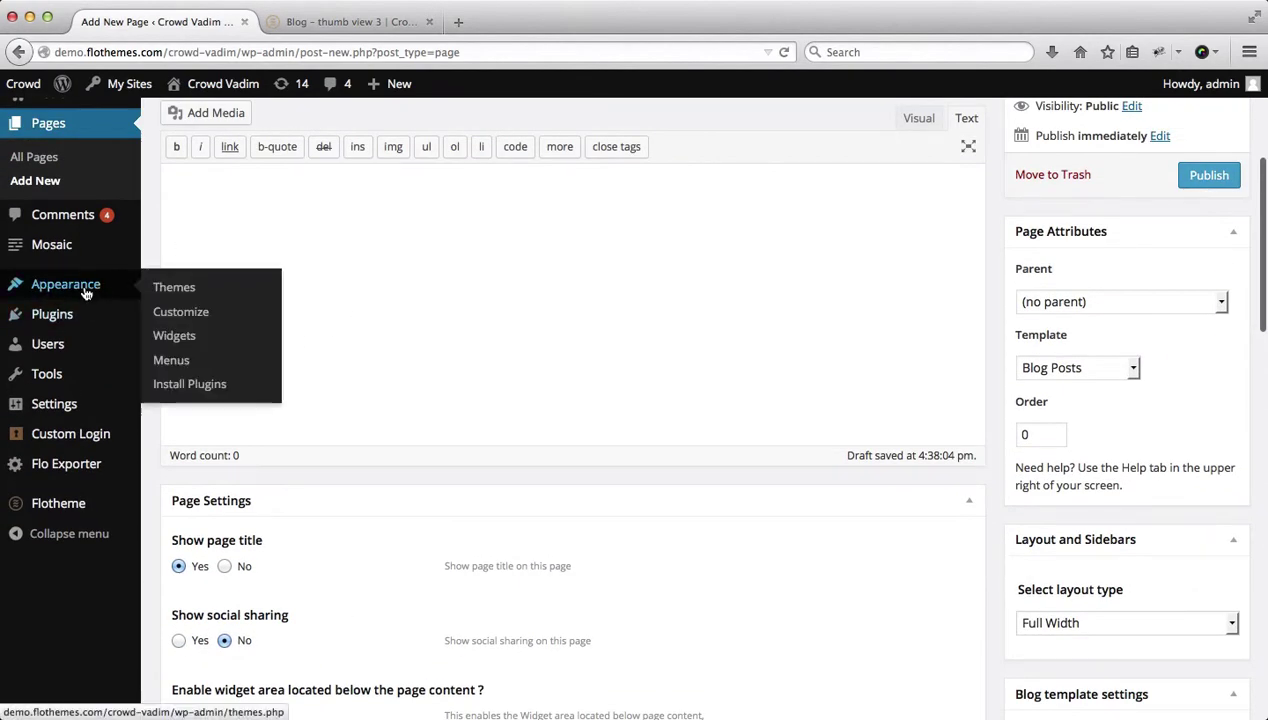
middle_click(191, 336)
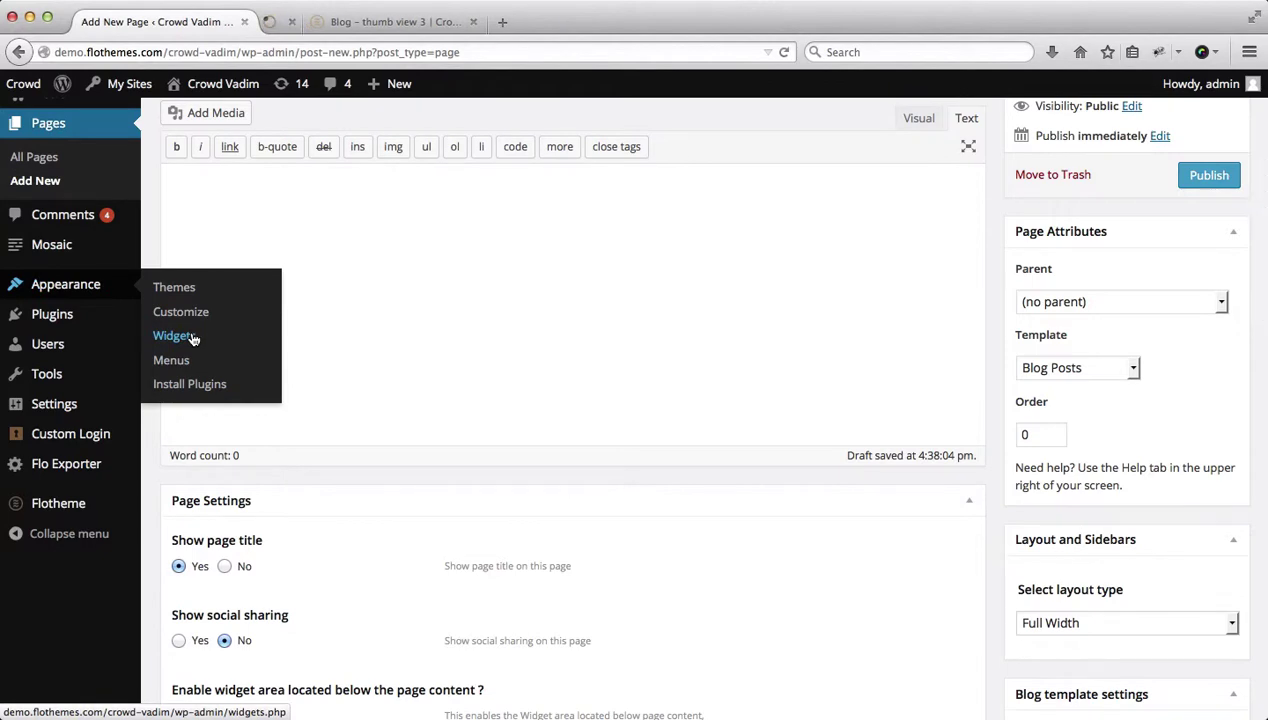
key(ctrl+Tab)
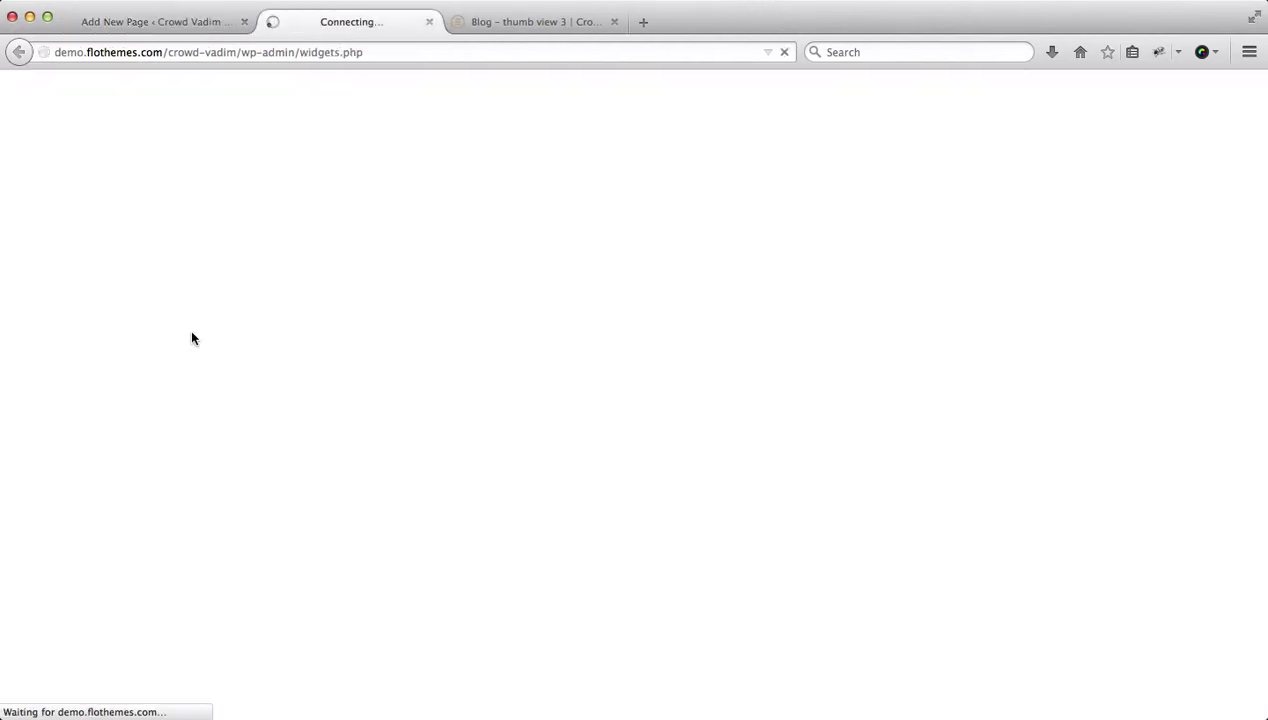
scroll(440, 430, down, 3)
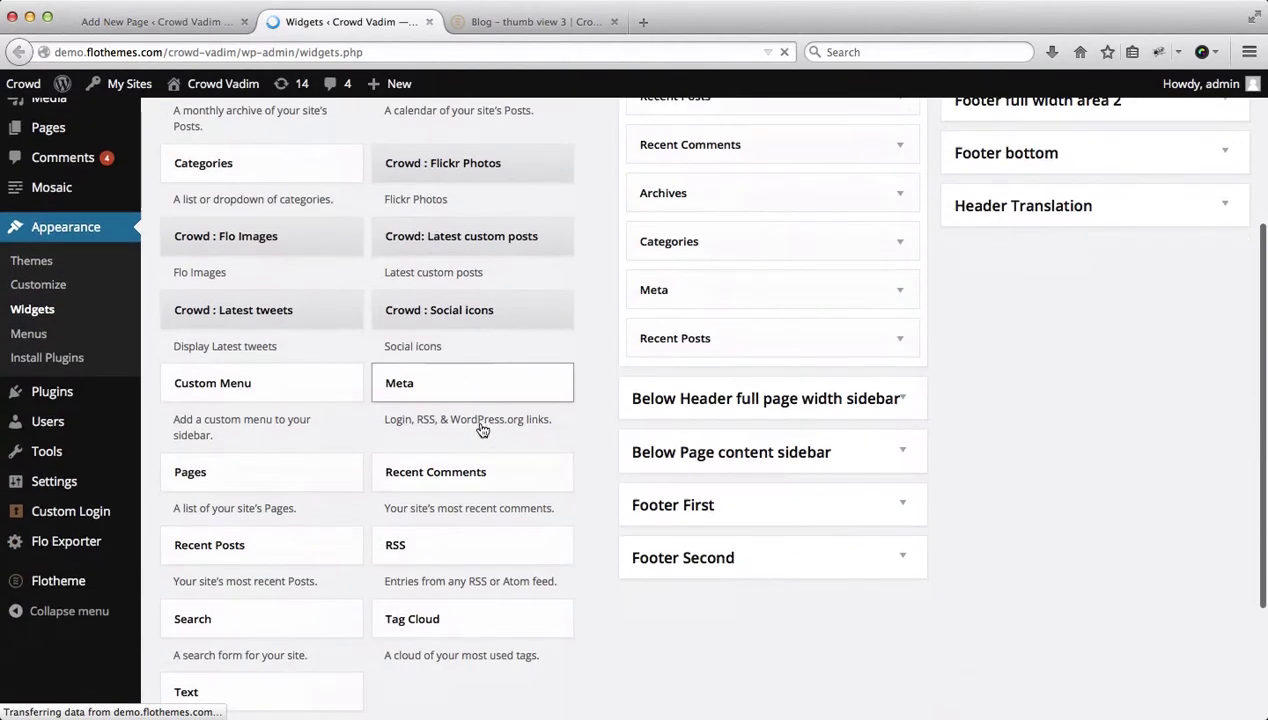
scroll(481, 429, down, 1)
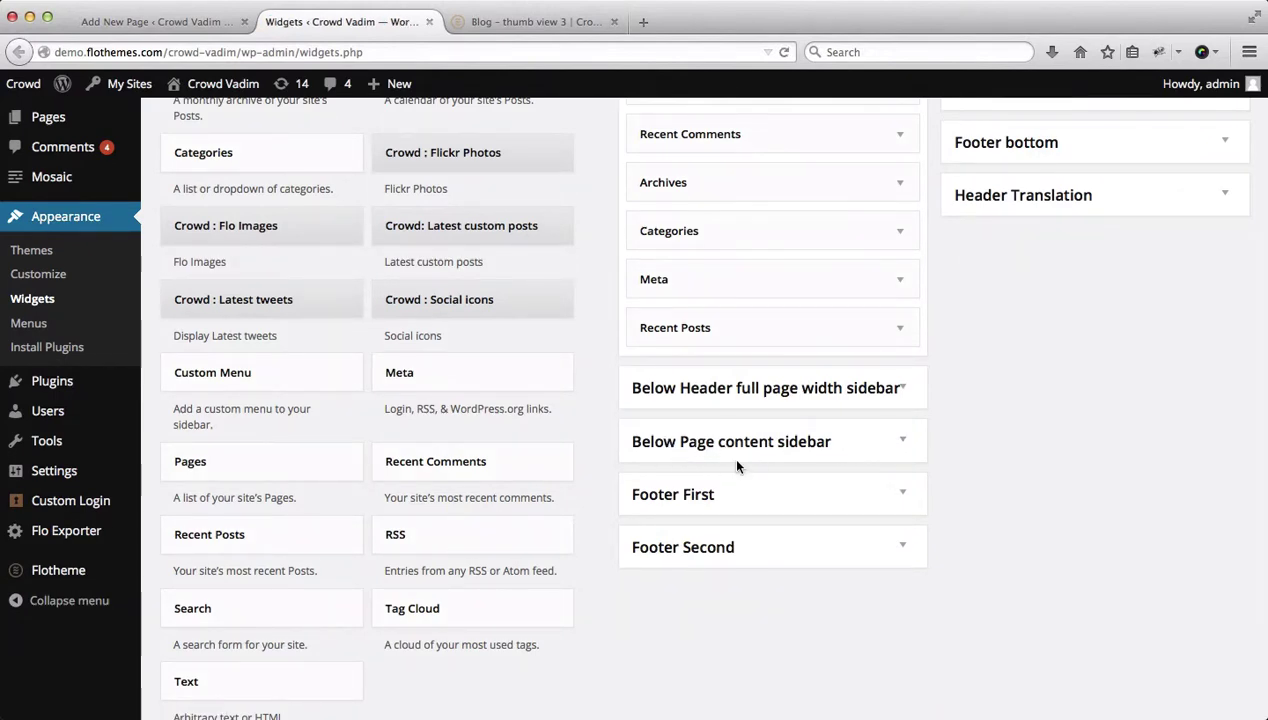
Return to the new page and disable the widget area located below the page content.
key(ctrl+shift+Tab)
scroll(345, 460, down, 5)
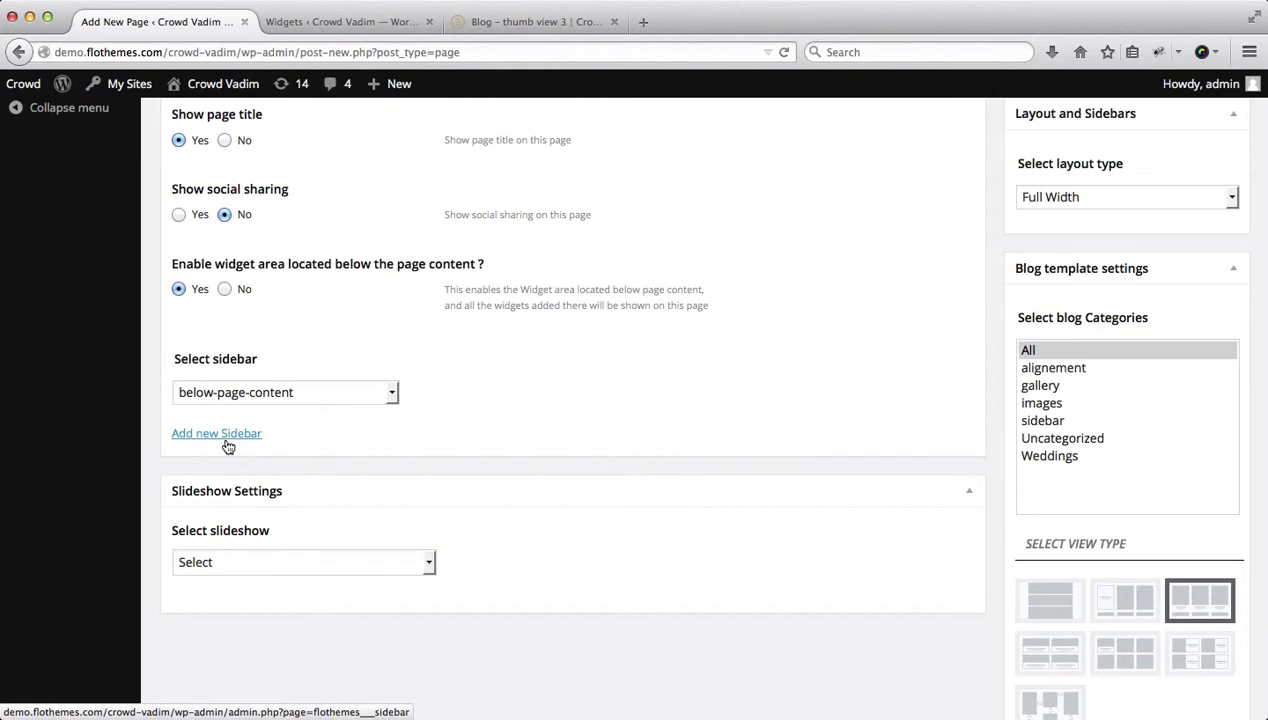
click(225, 290)
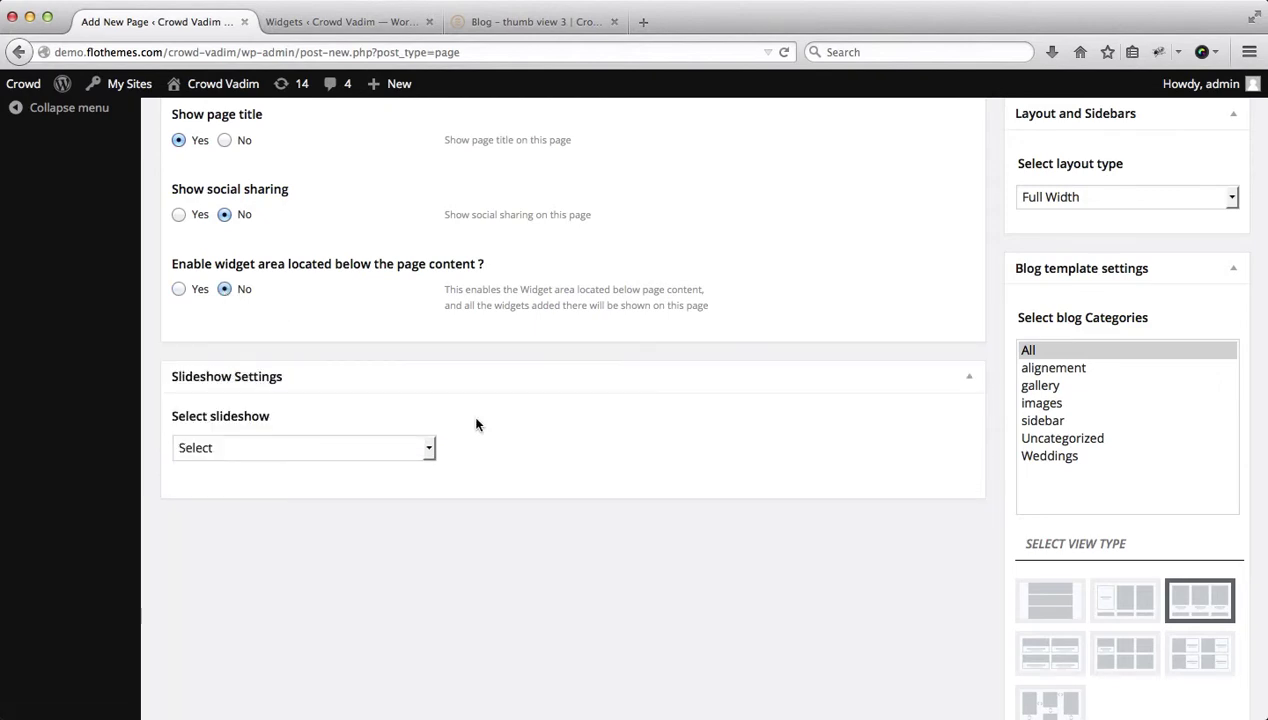
Check which slideshows can be assigned to the page without choosing one.
click(389, 454)
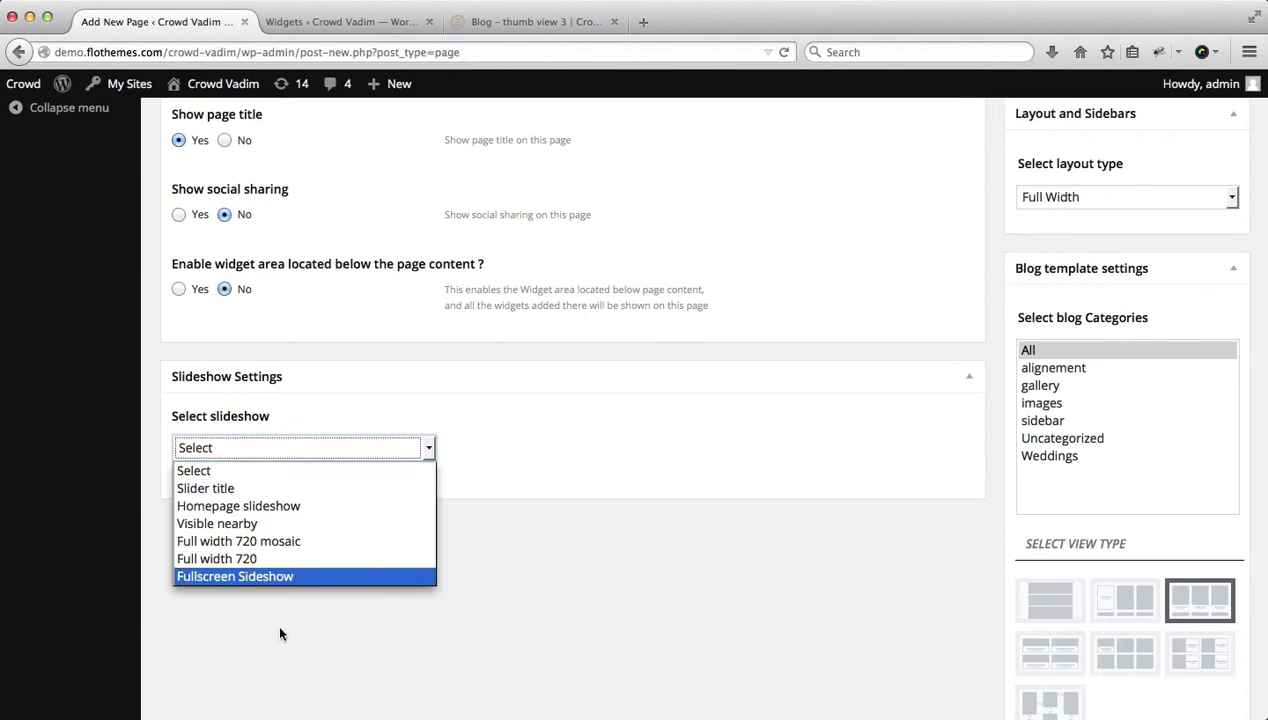
click(498, 640)
scroll(497, 641, up, 10)
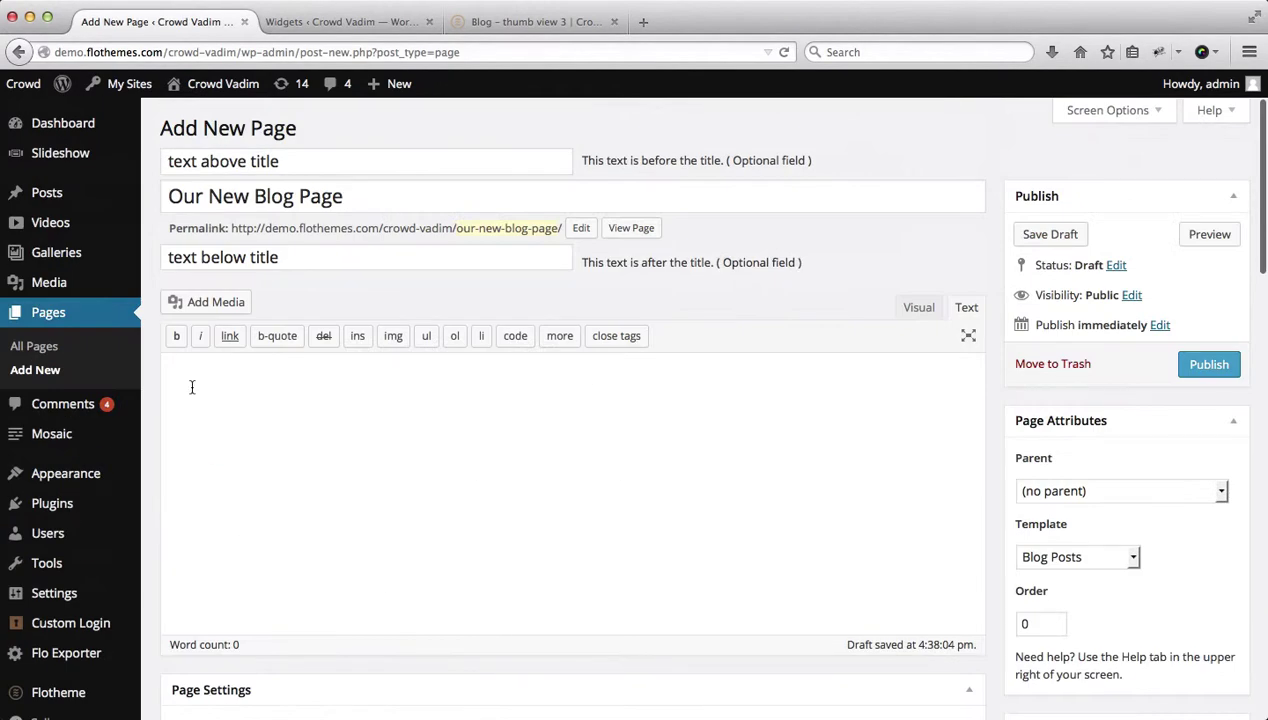
scroll(324, 370, down, 5)
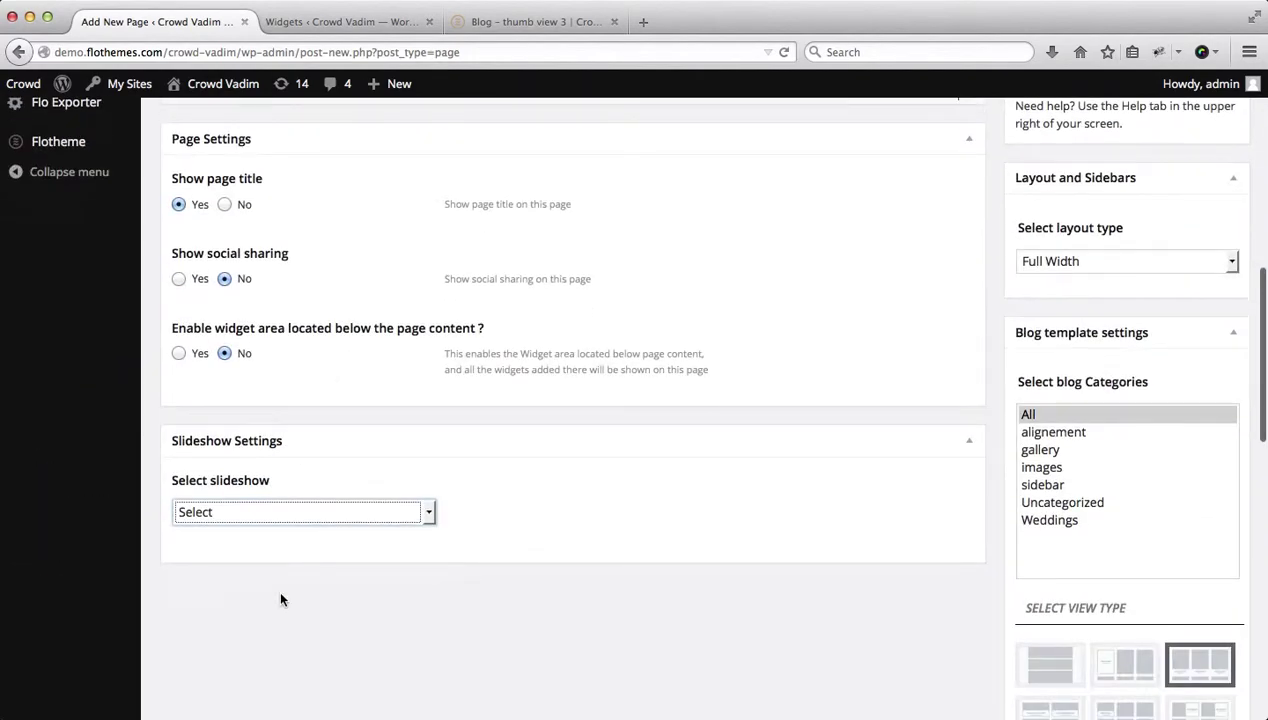
Publish the new blog page.
scroll(600, 557, up, 3)
scroll(598, 555, up, 5)
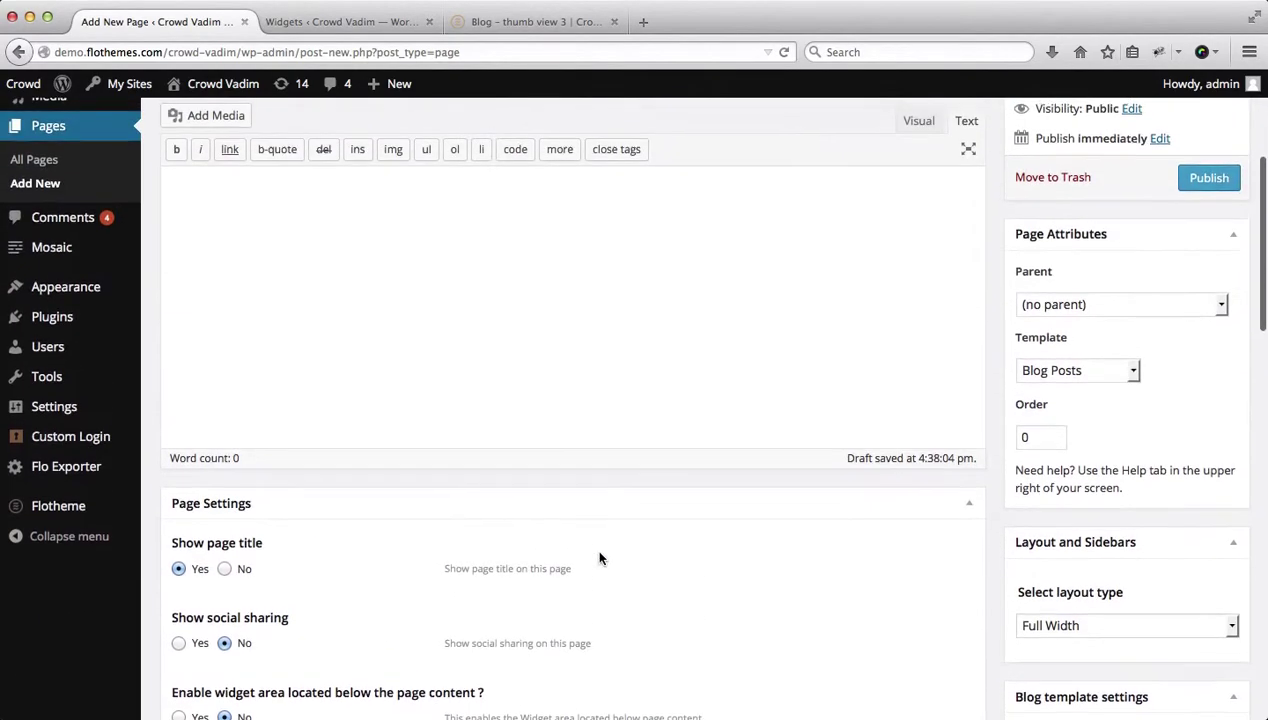
click(1212, 365)
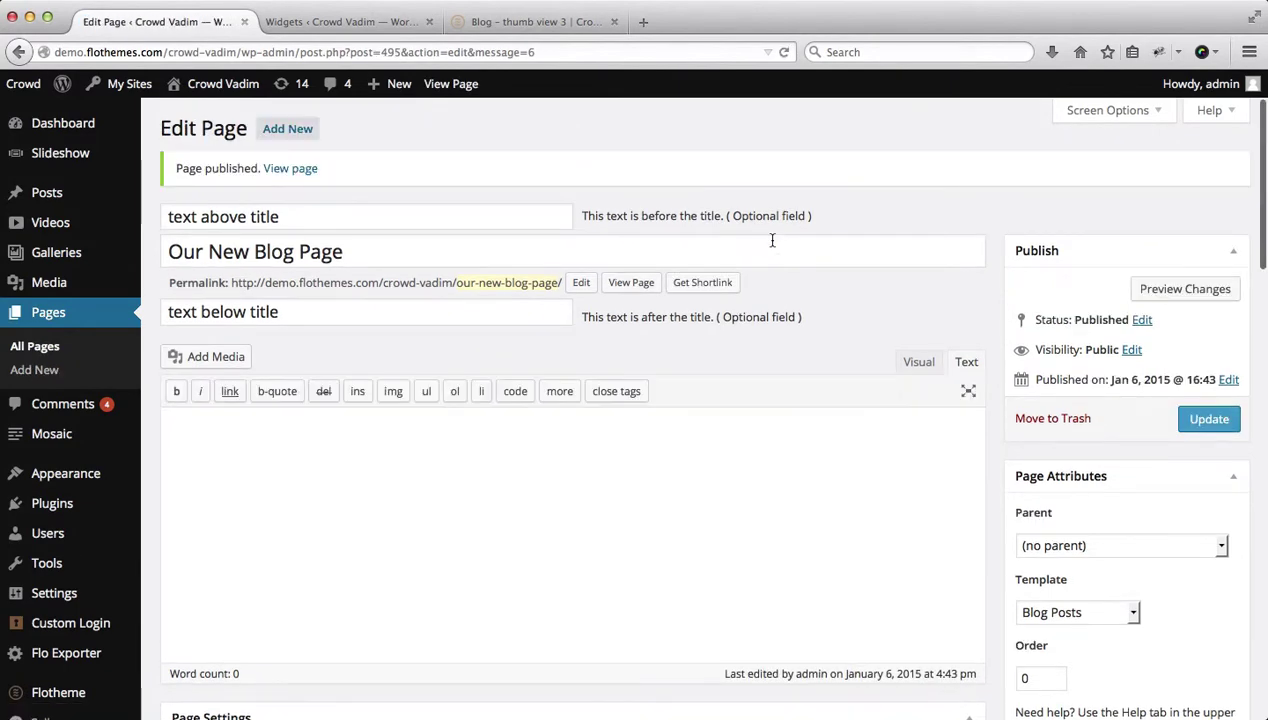
View the published page on the site and examine its title area, post grid, pagination and footer.
click(632, 283)
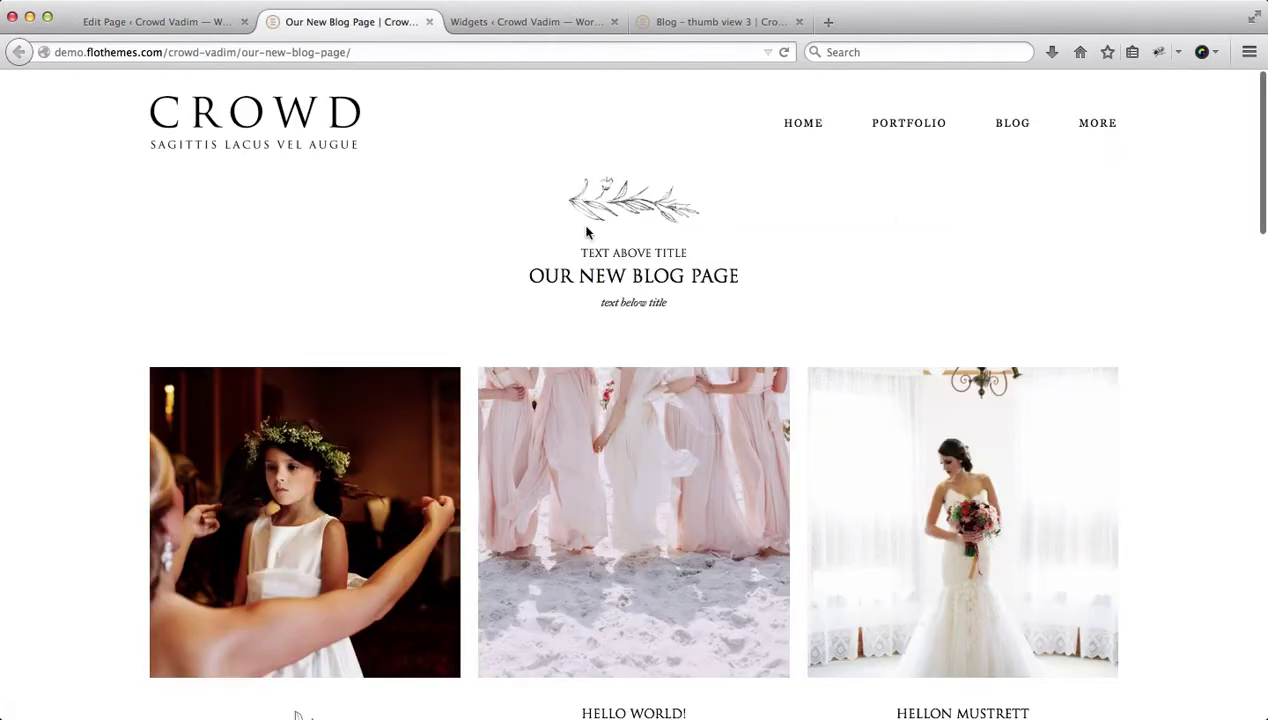
scroll(621, 228, down, 1)
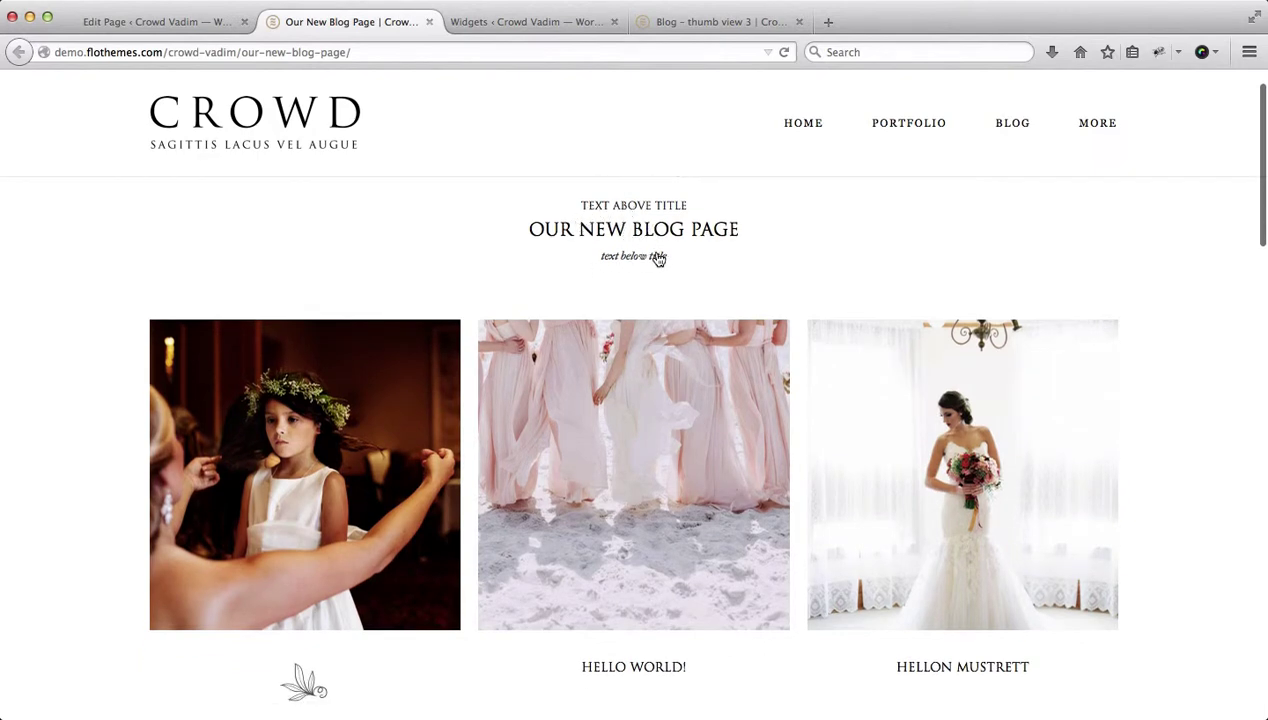
scroll(696, 262, down, 4)
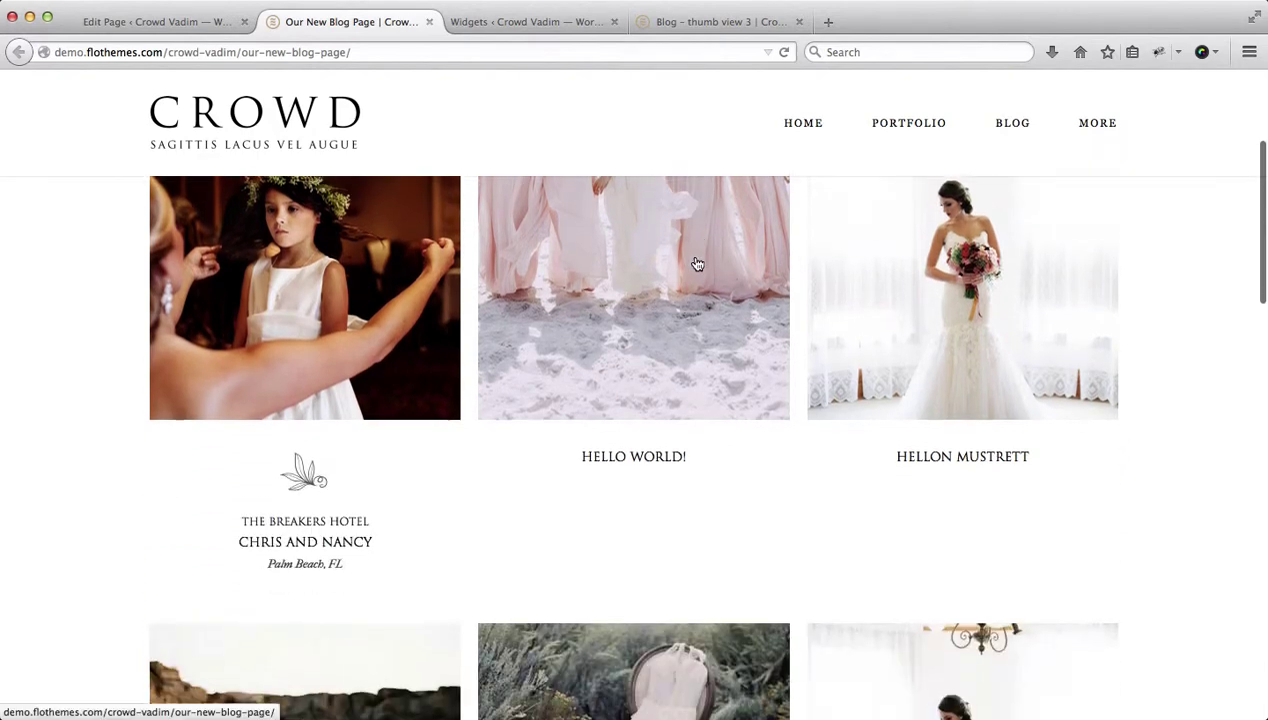
scroll(509, 461, down, 15)
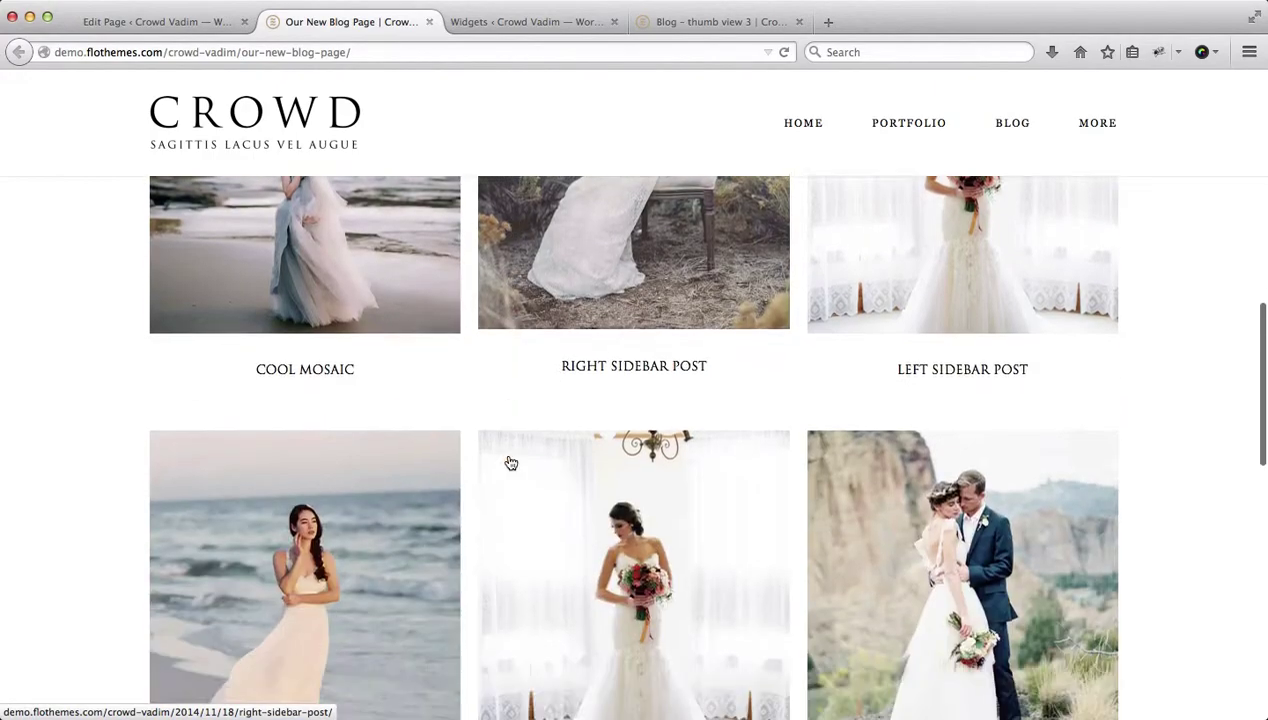
scroll(509, 461, up, 3)
scroll(507, 461, down, 10)
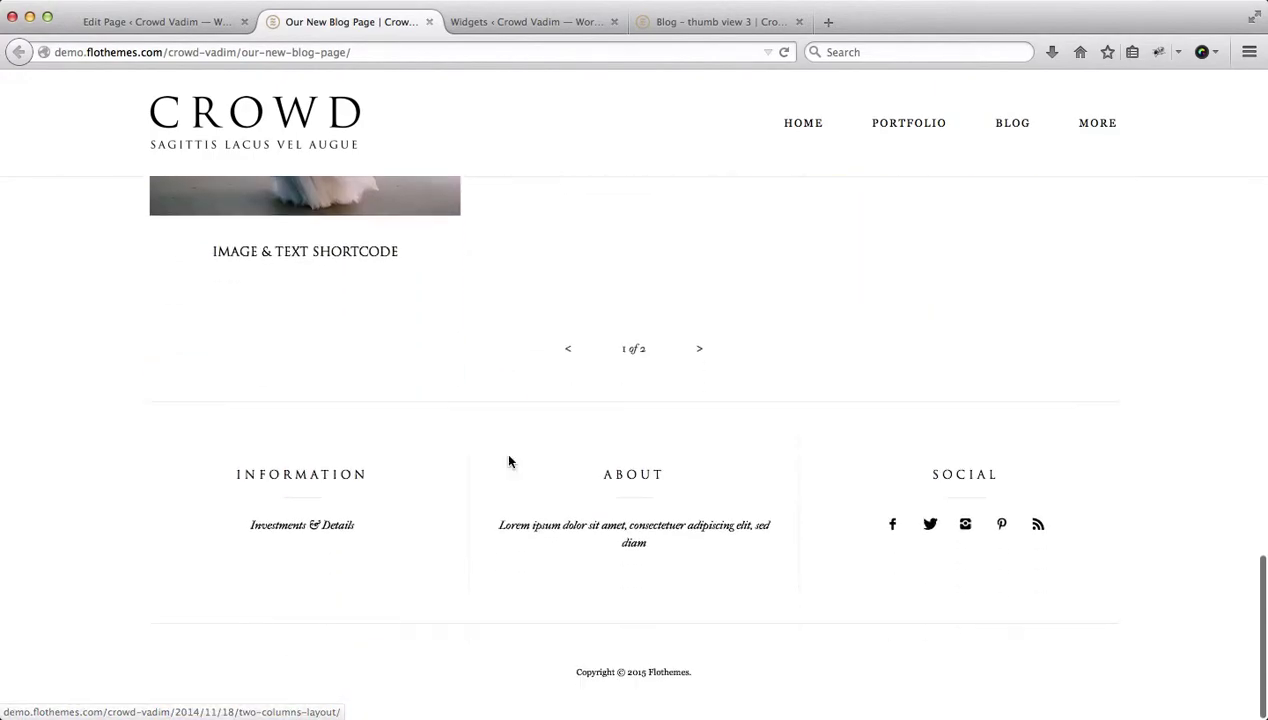
scroll(418, 441, up, 5)
scroll(418, 441, up, 15)
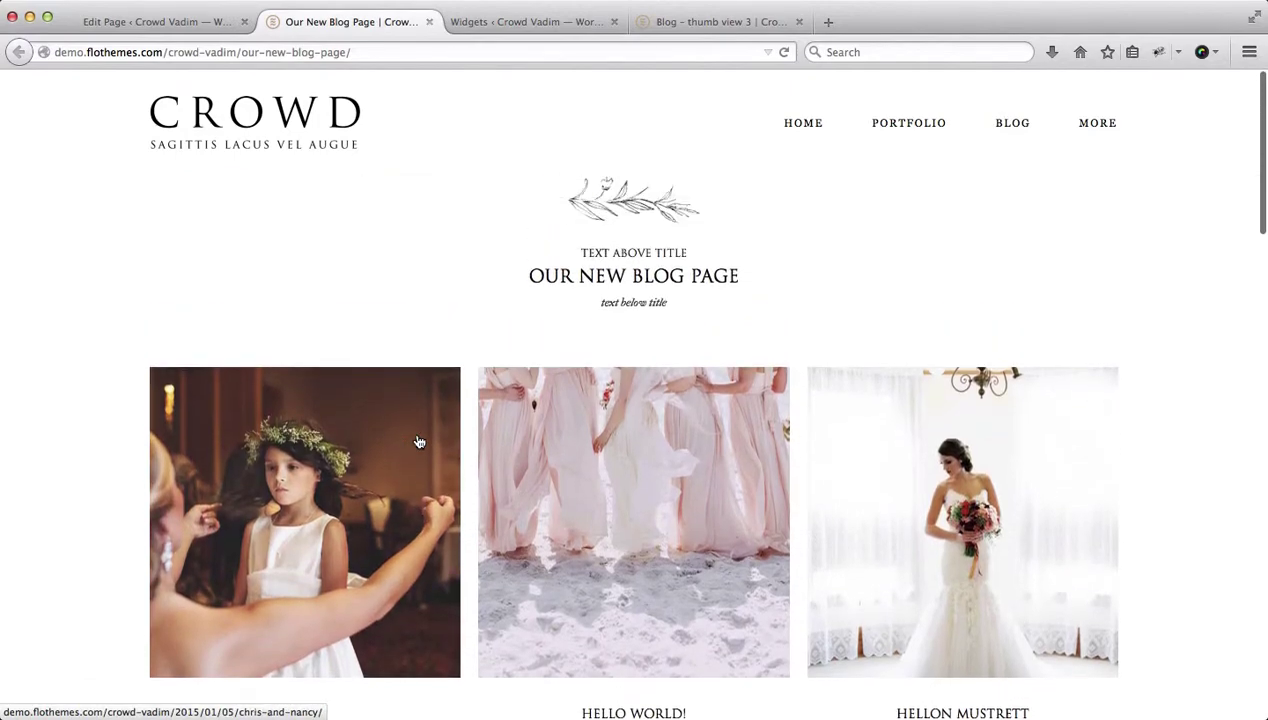
Return to the page editor and look over the page, slideshow and blog template settings once more.
key(ctrl+shift+Tab)
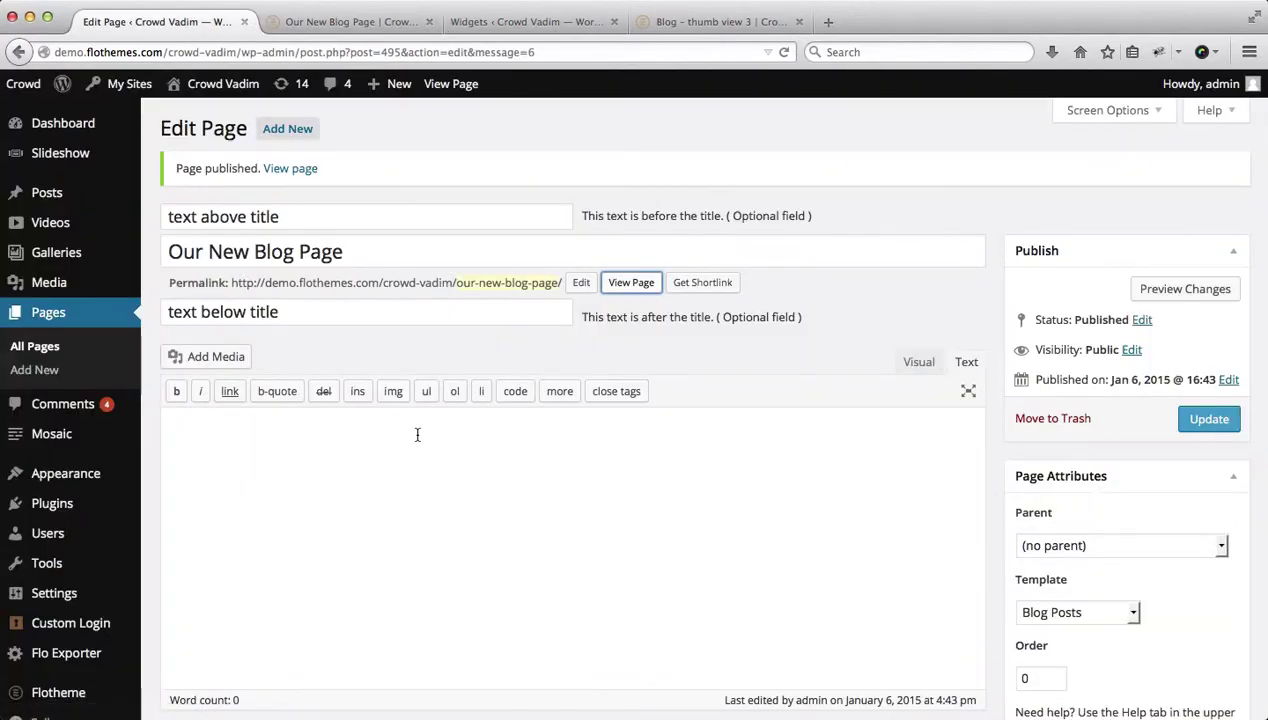
scroll(809, 360, down, 15)
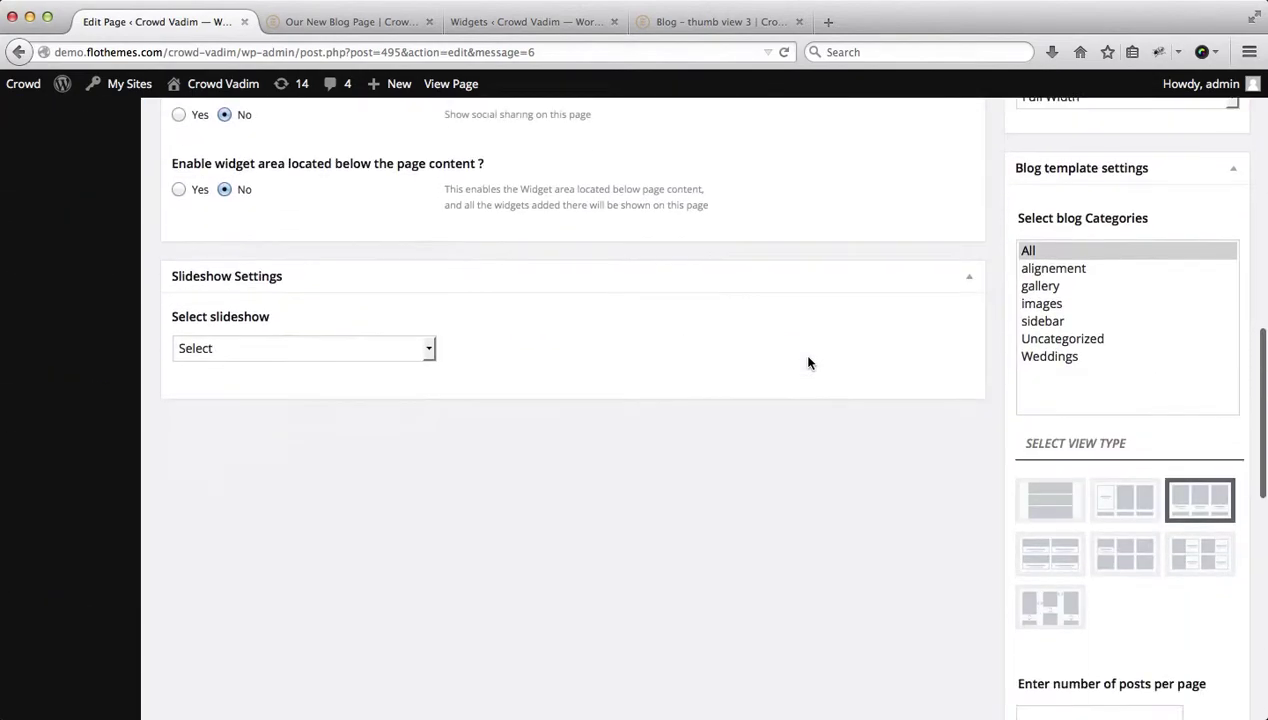
scroll(809, 363, down, 5)
scroll(809, 363, up, 20)
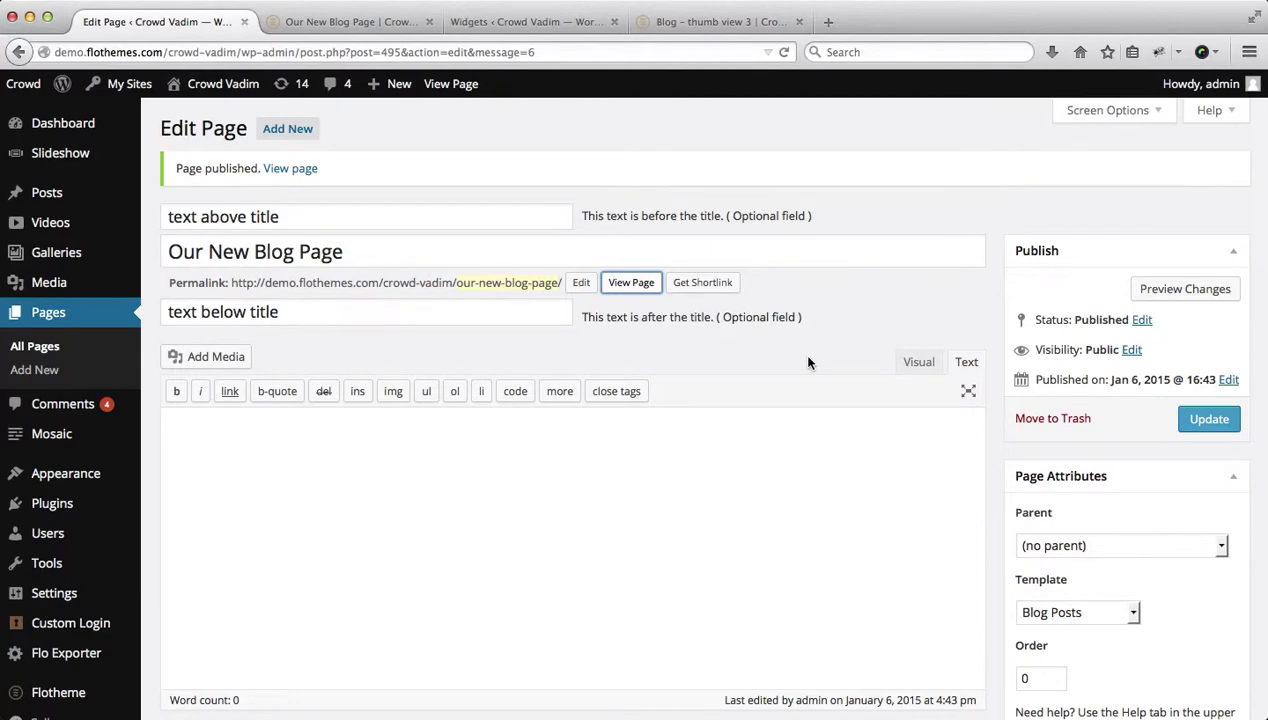
Compare the page, layout and slideshow settings in the page editor with the published blog page.
scroll(809, 363, down, 5)
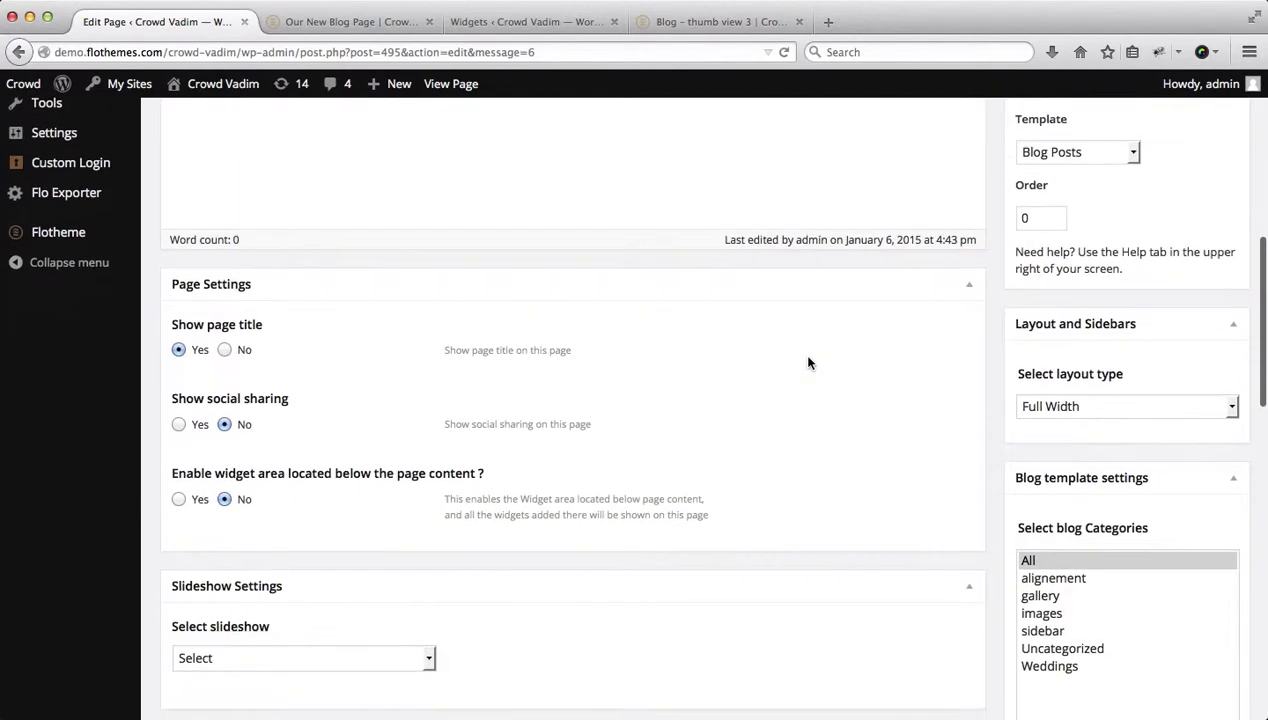
scroll(949, 494, down, 3)
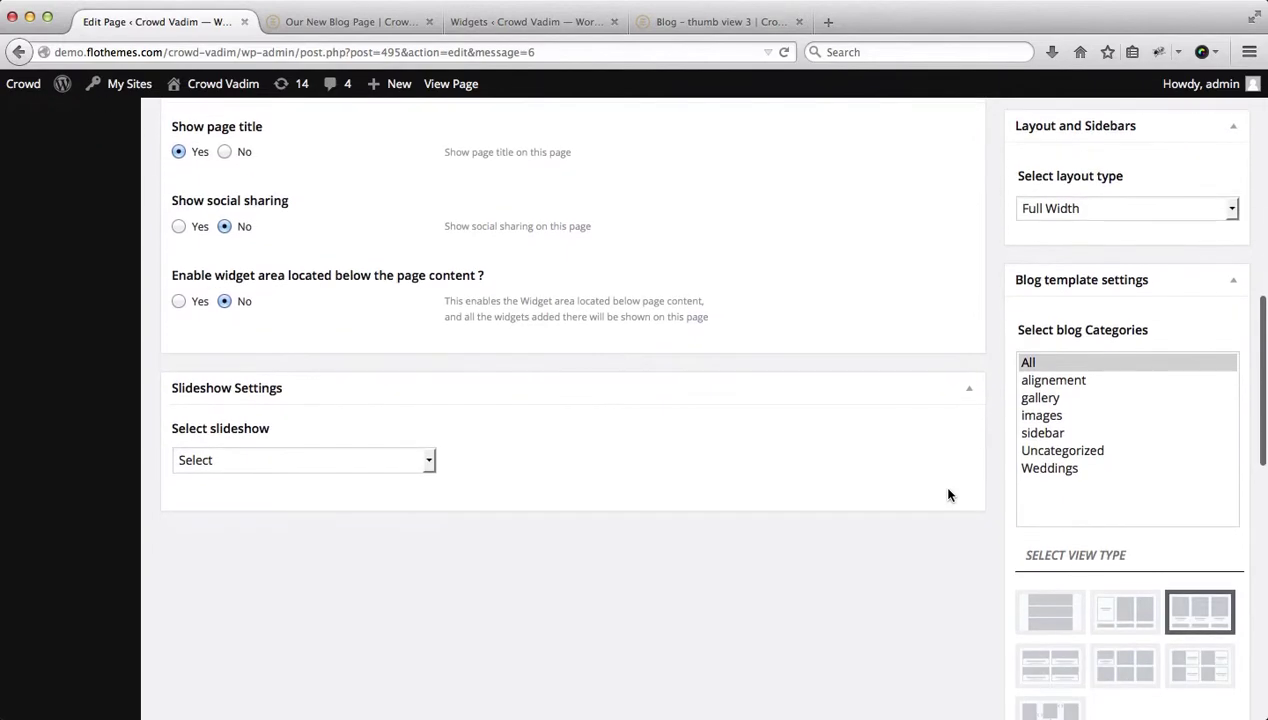
scroll(967, 320, up, 10)
key(ctrl+Tab)
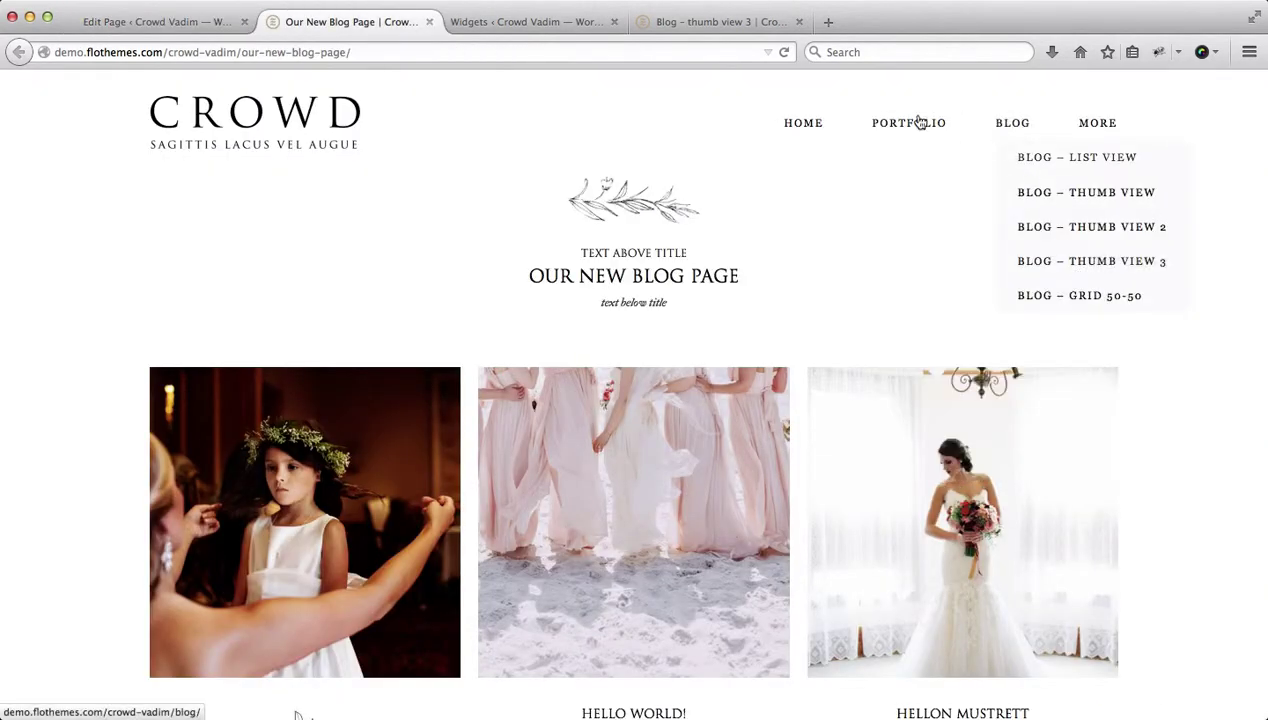
click(150, 28)
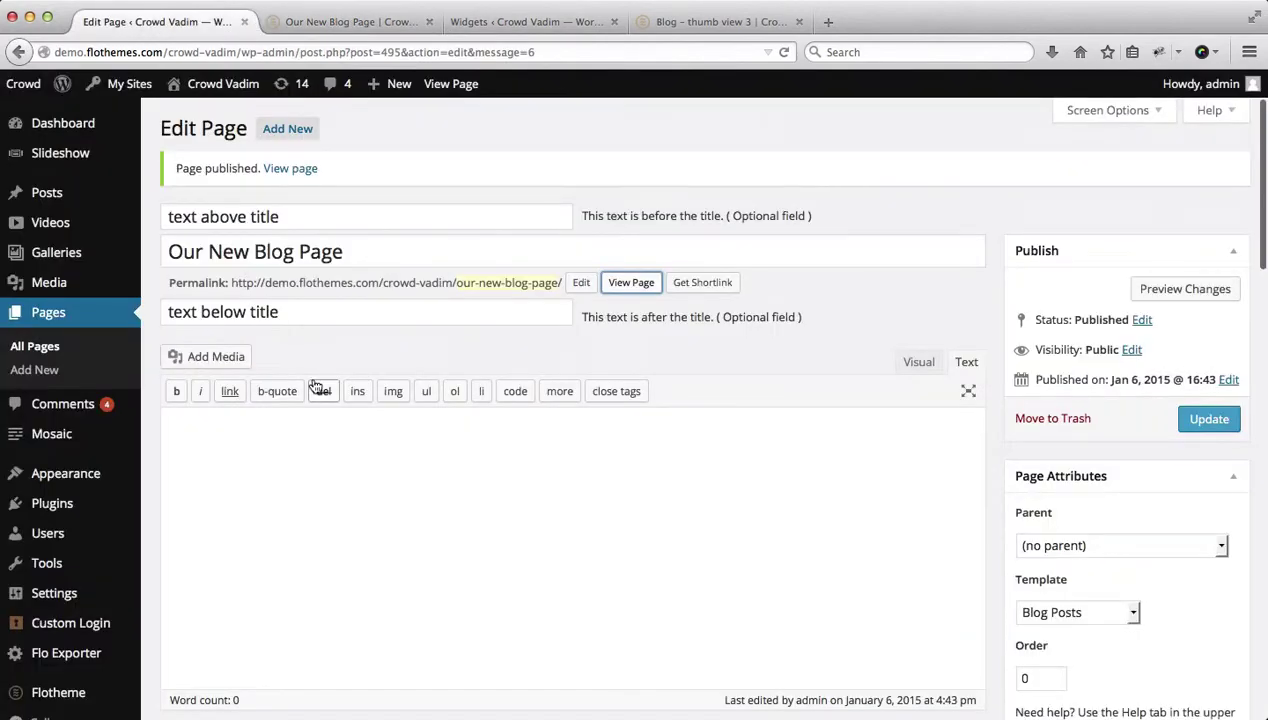
click(352, 366)
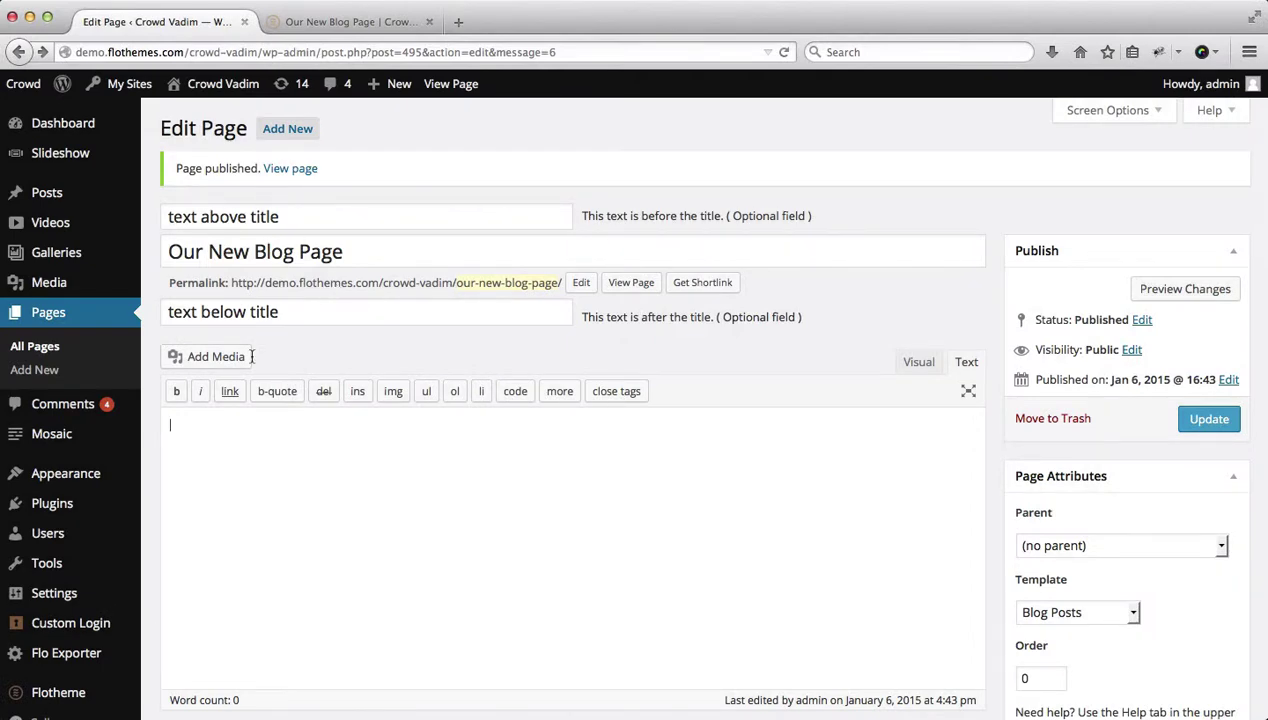
In the site's Reading settings, set the posts page to Our New Blog Page and save the change.
mouse_move(68, 597)
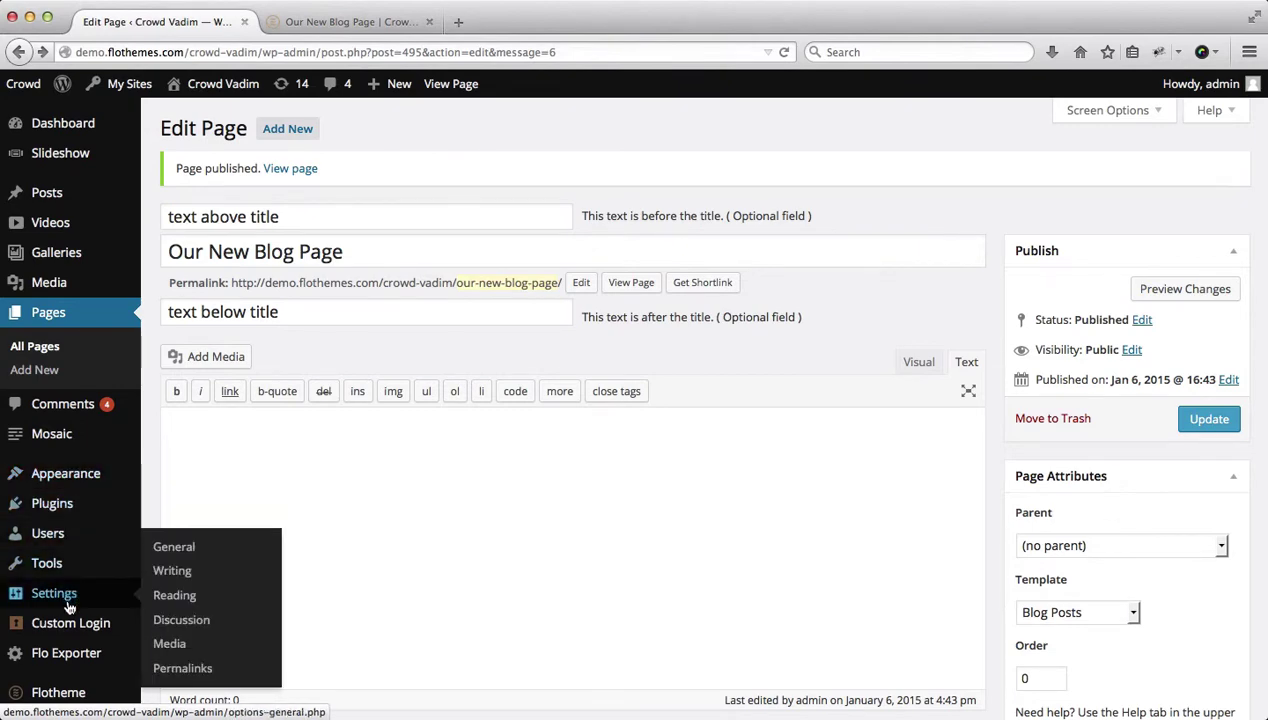
super+click(175, 596)
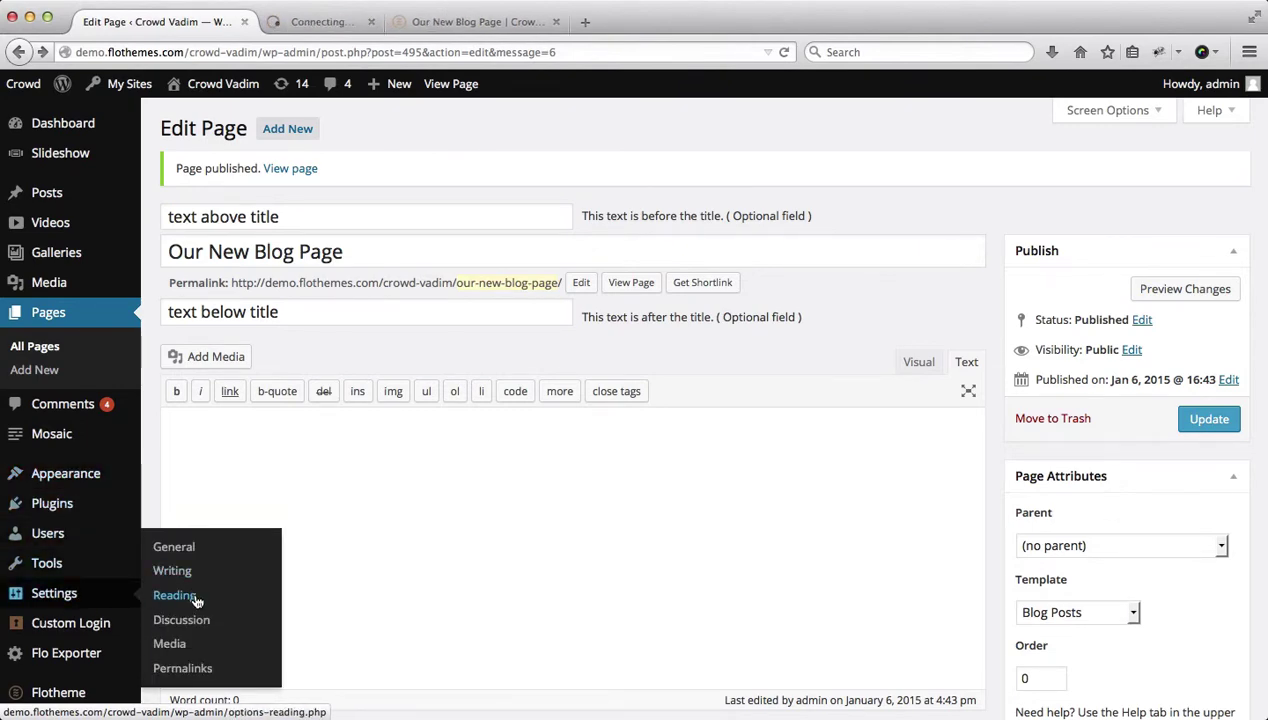
click(291, 20)
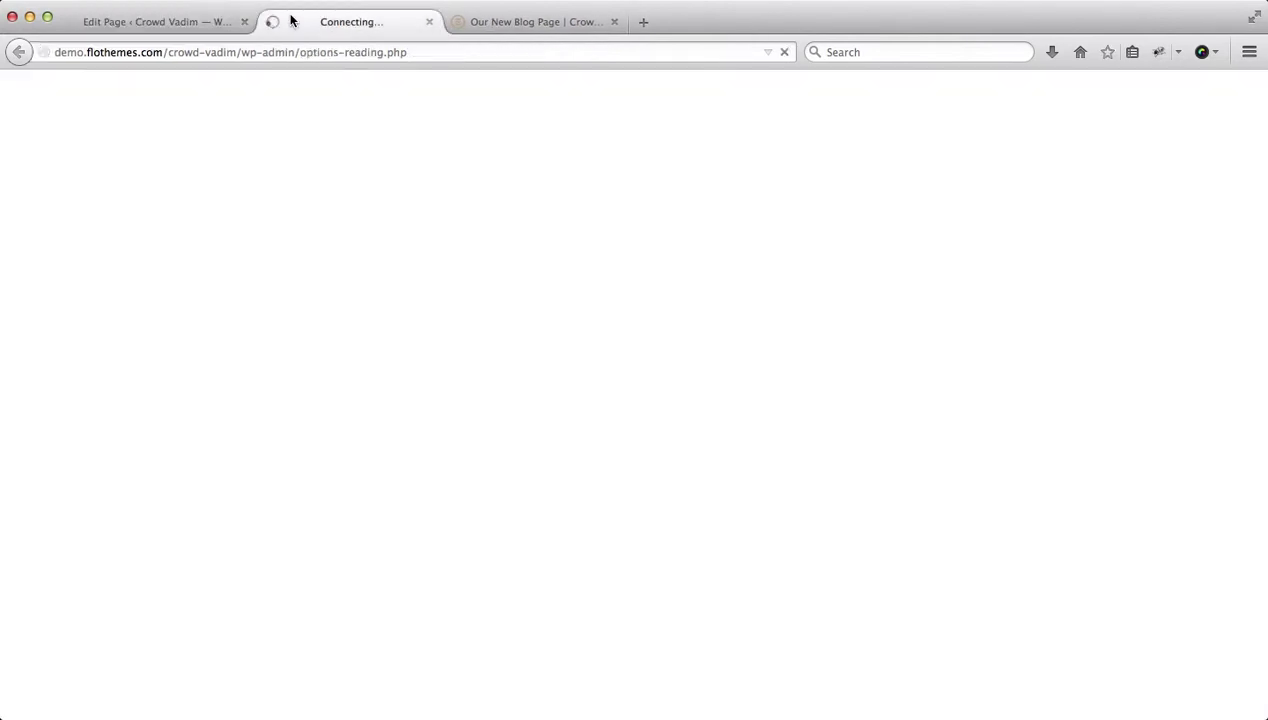
click(533, 293)
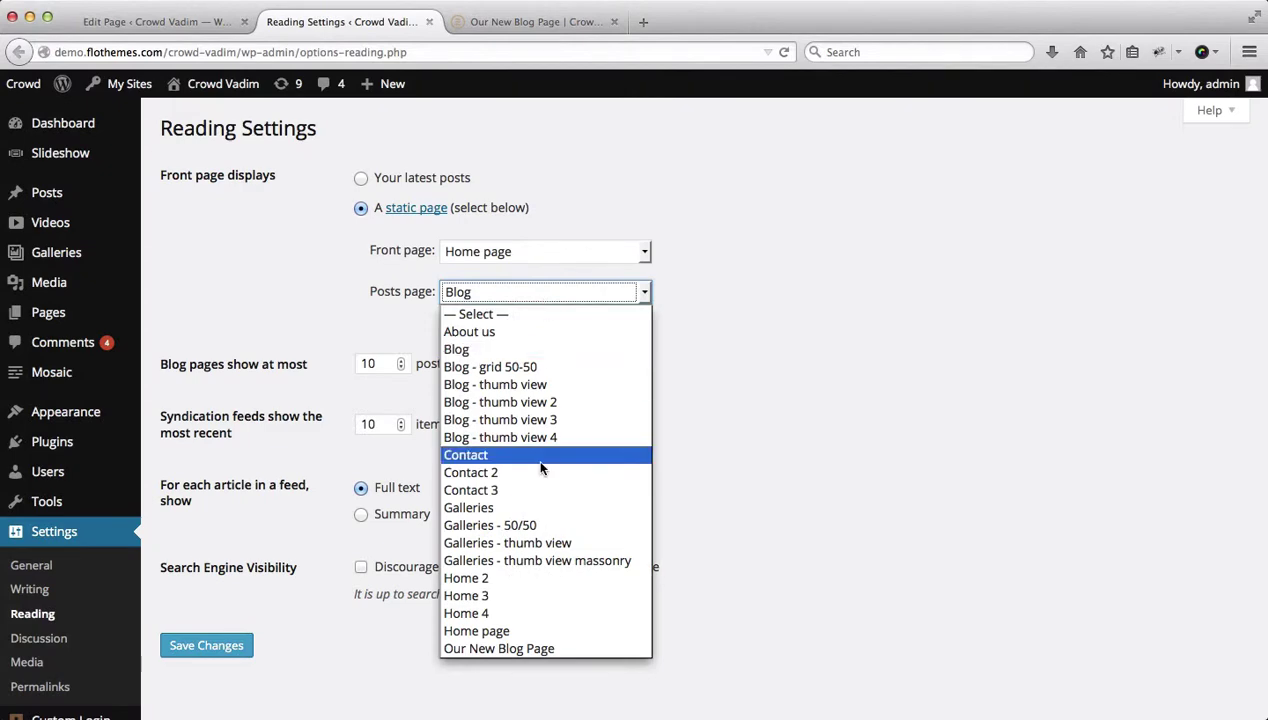
scroll(531, 486, down, 3)
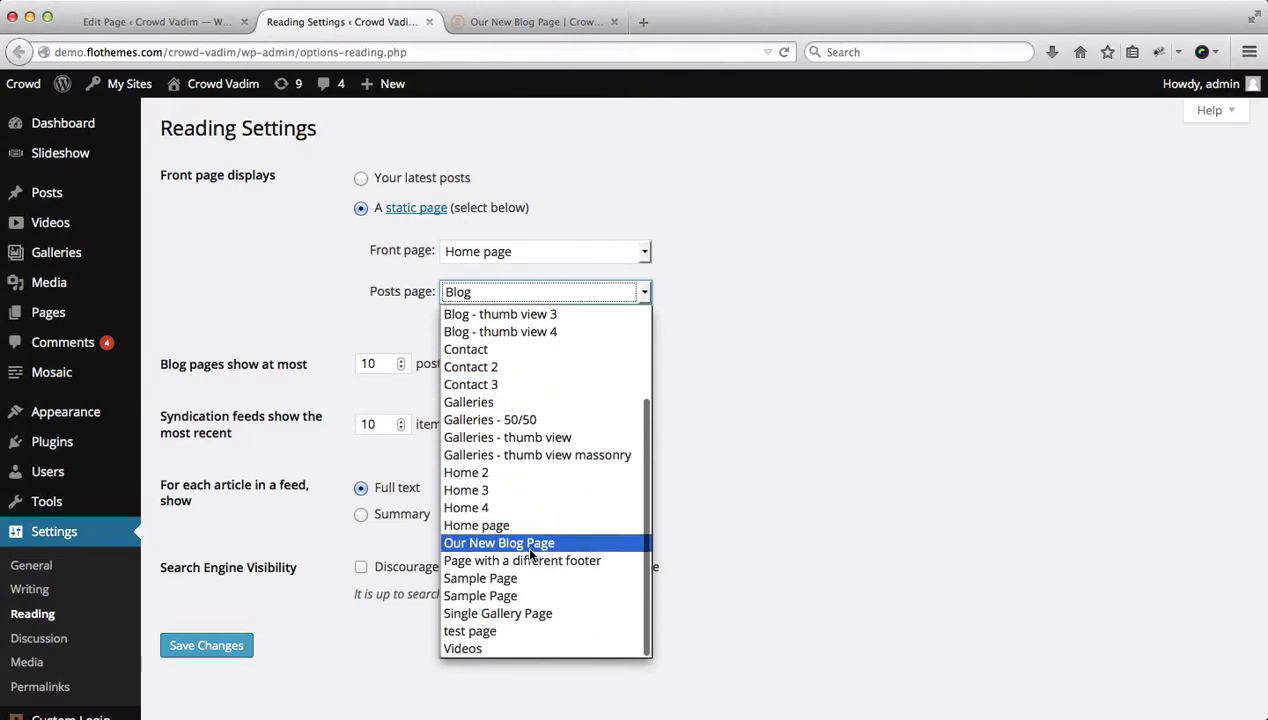
click(524, 543)
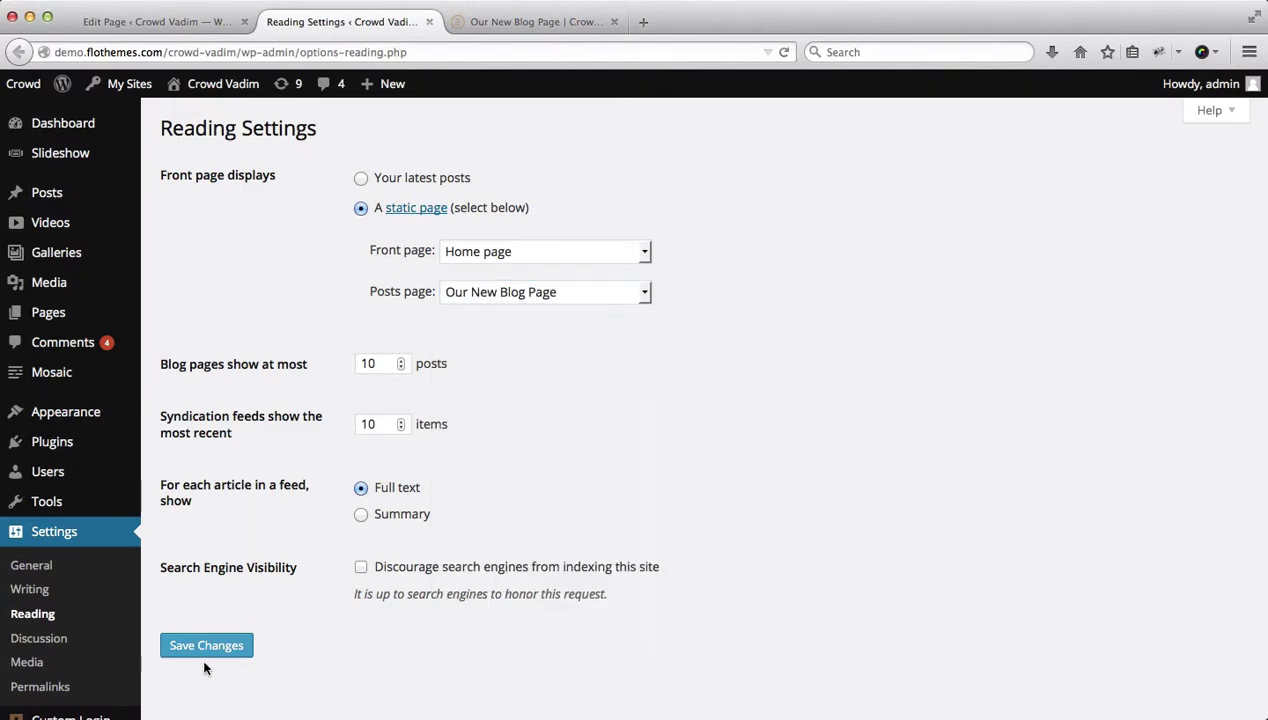
click(177, 651)
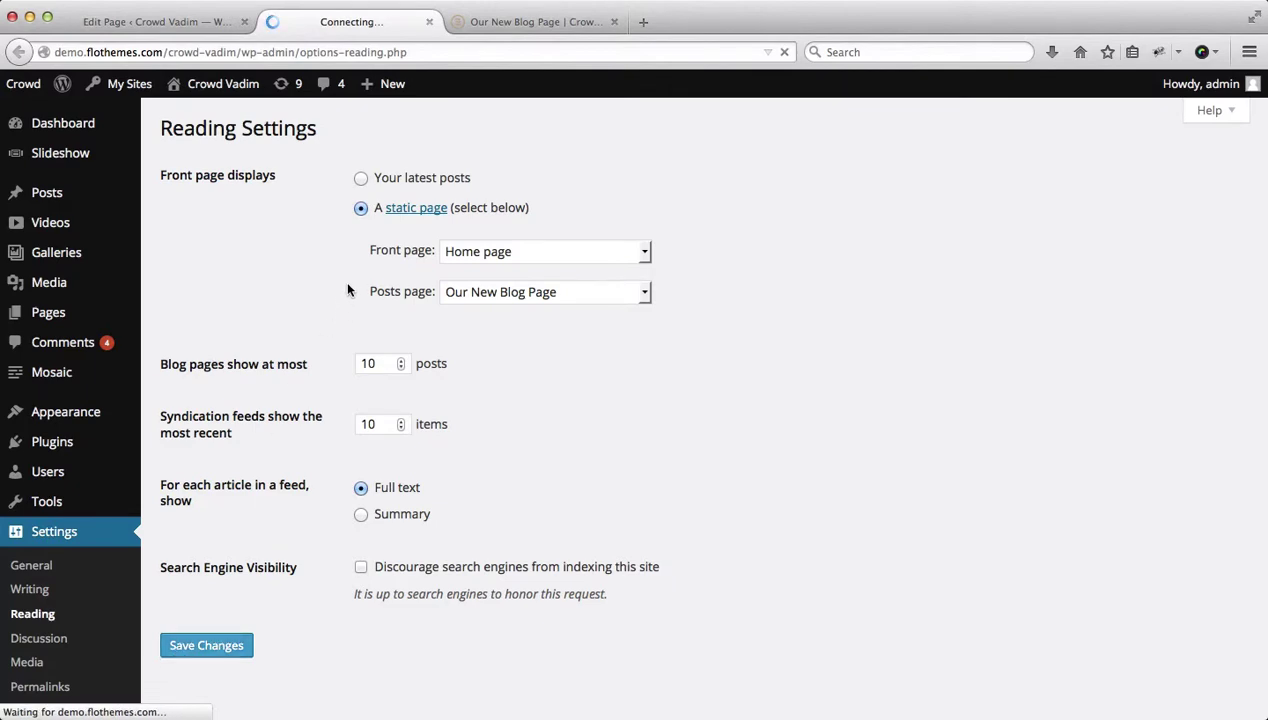
Open the Flotheme general settings, and reload the published blog page to examine its title and post grid.
scroll(80, 537, down, 2)
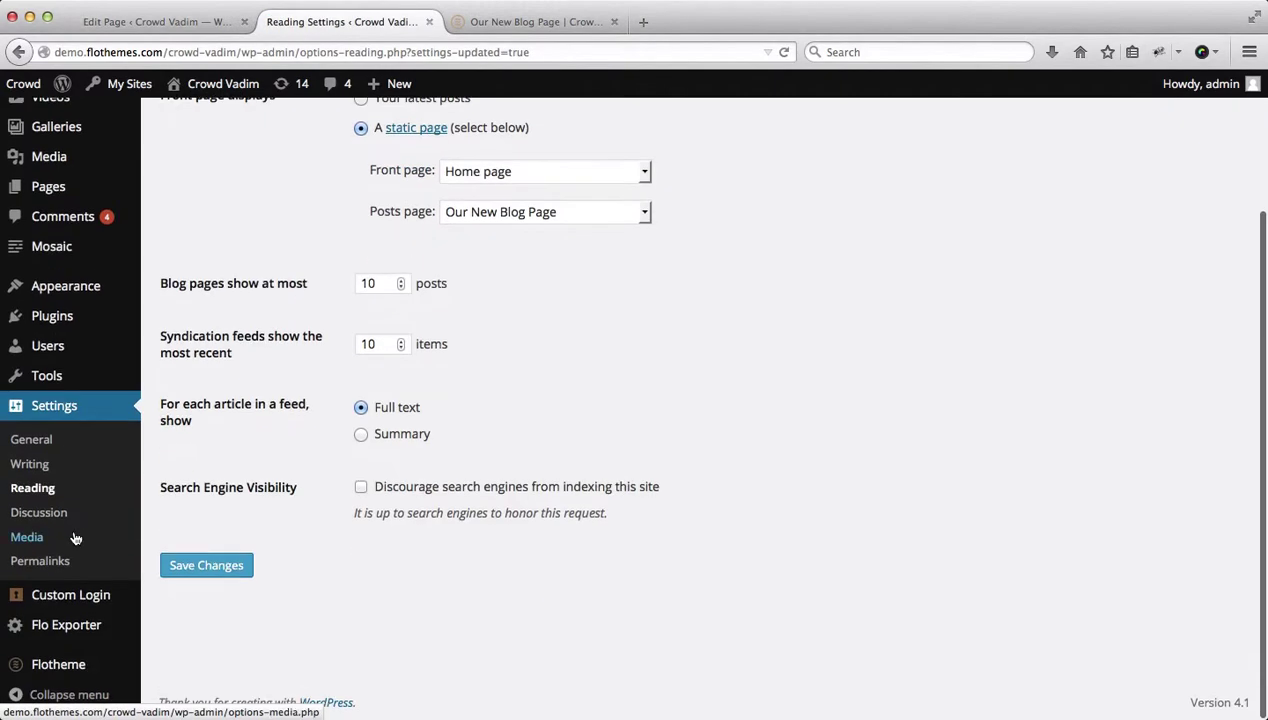
click(79, 673)
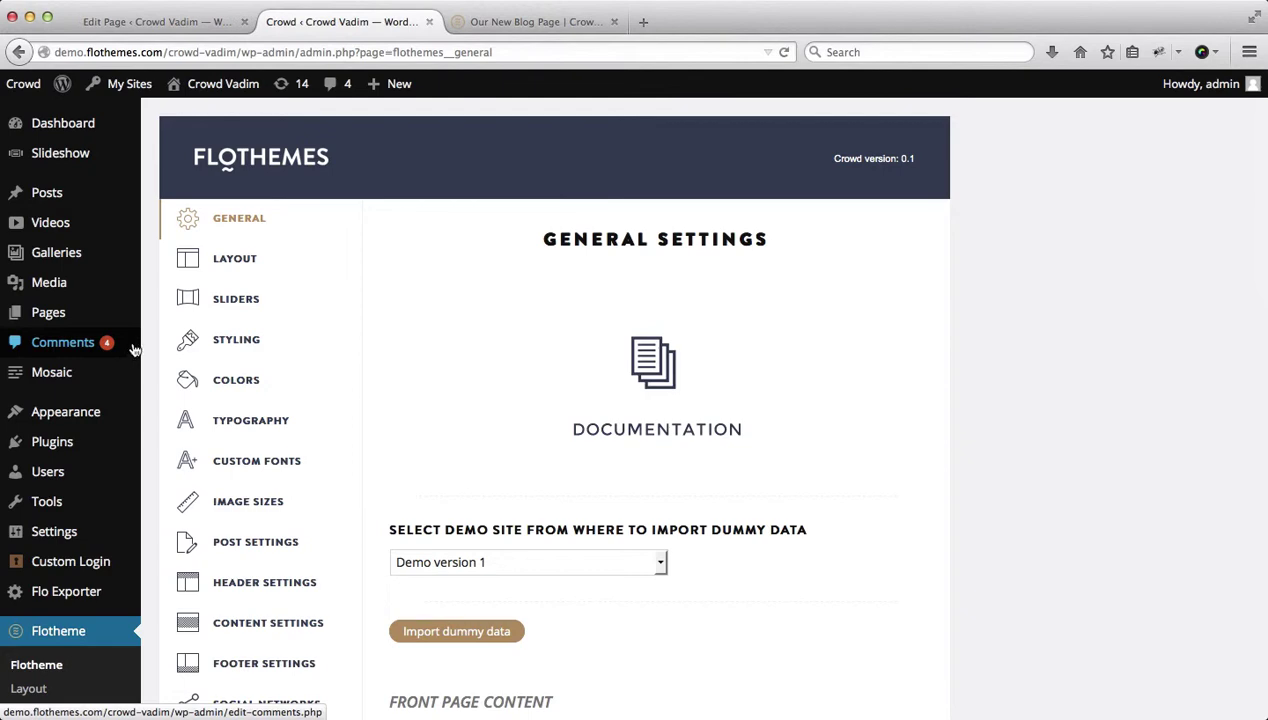
click(490, 21)
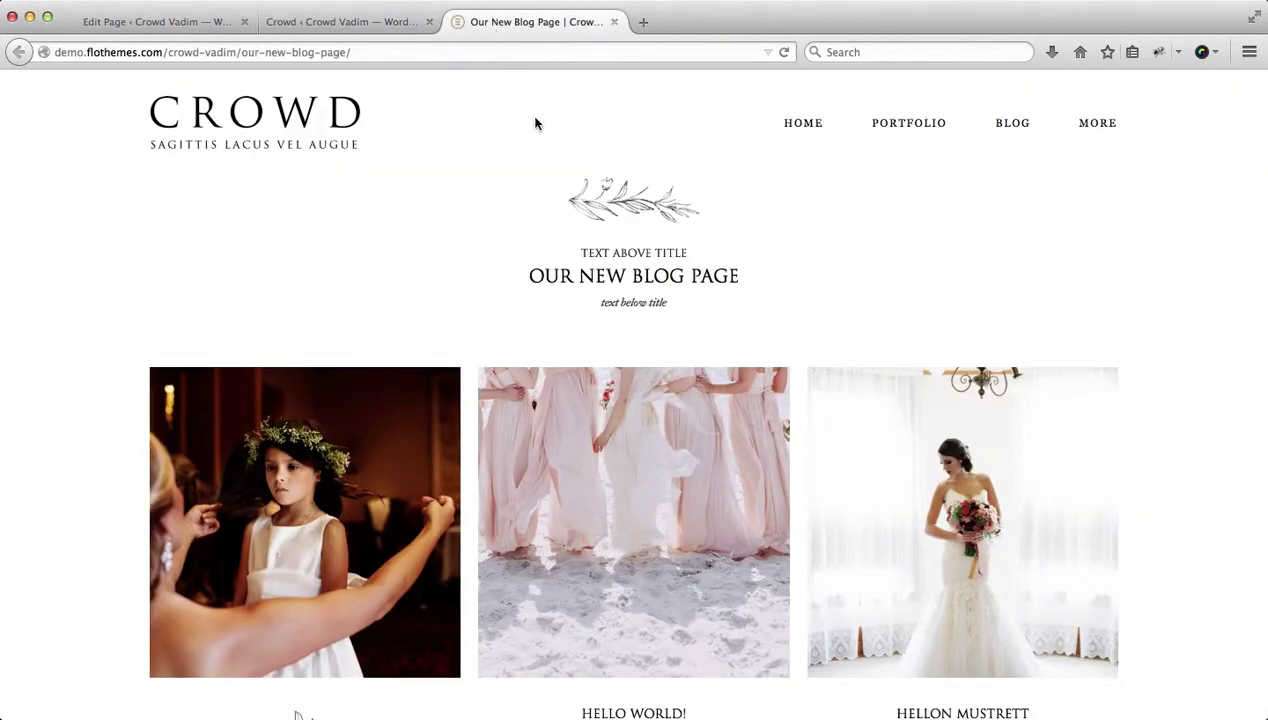
key(super+r)
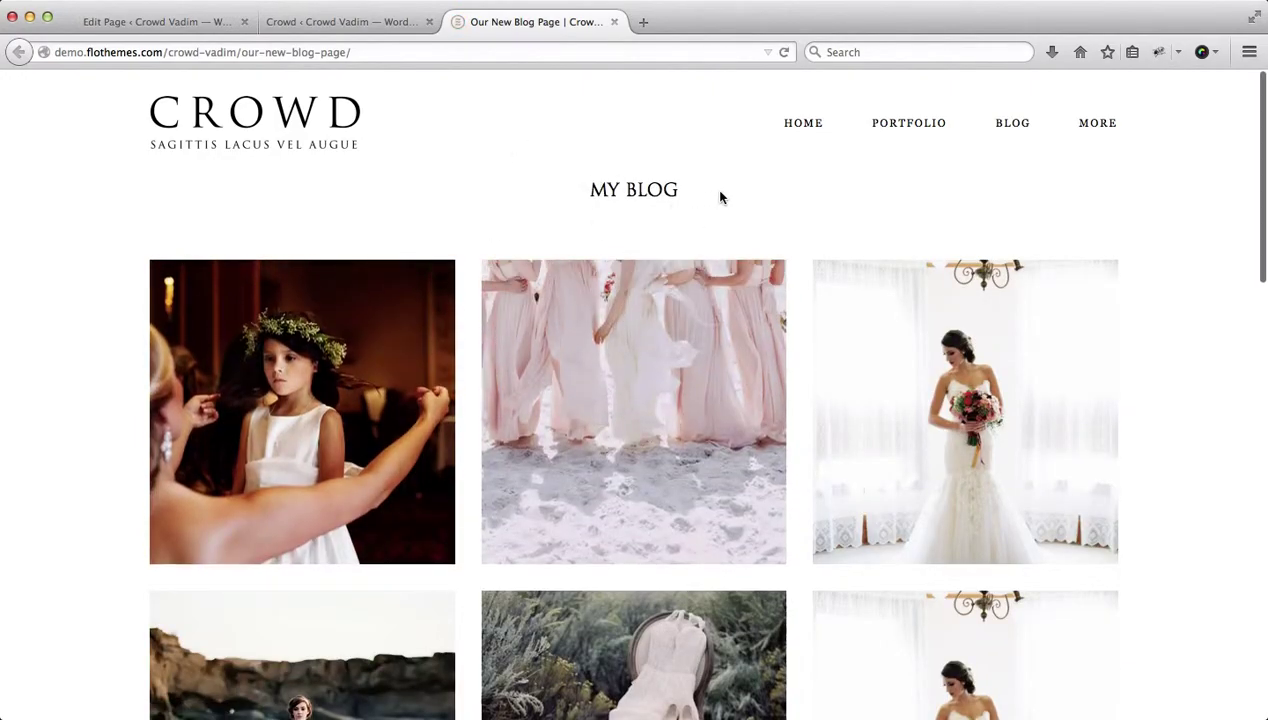
scroll(720, 197, down, 10)
scroll(682, 467, up, 2)
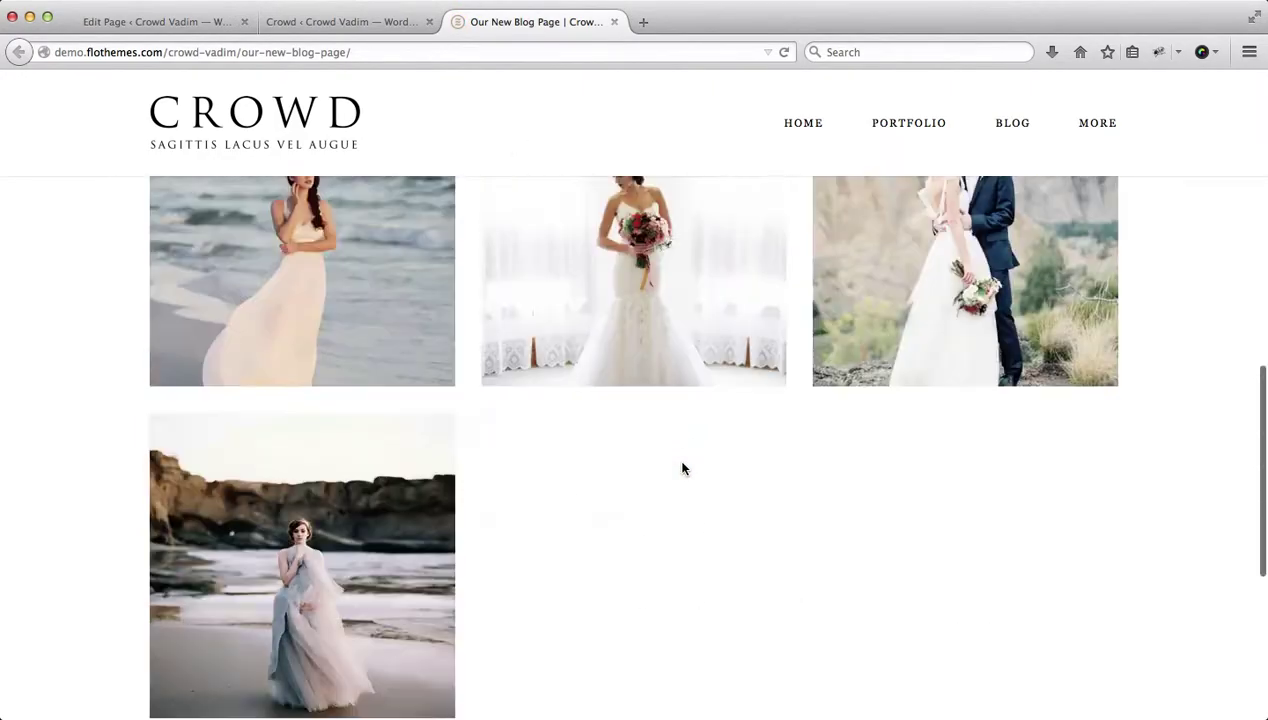
scroll(682, 467, up, 8)
Examine the Flotheme layout settings, including the layout choices for the Front/Blog page, without changing any.
click(331, 19)
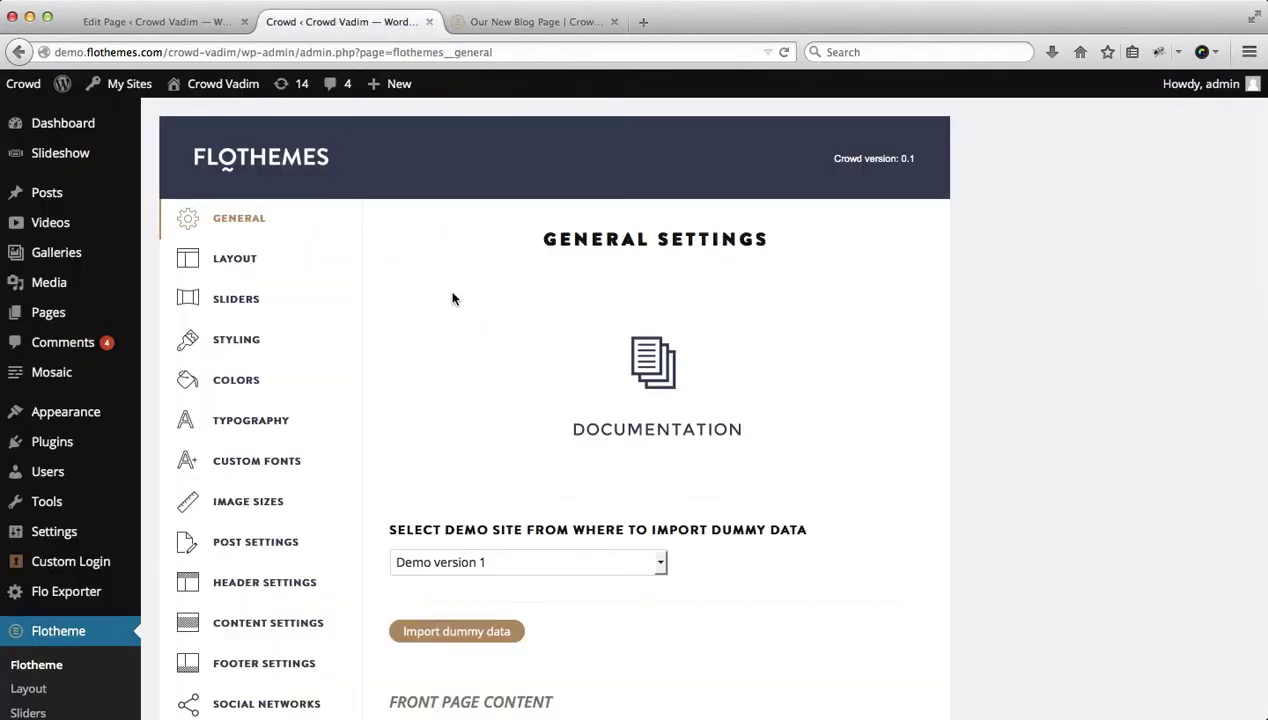
click(255, 263)
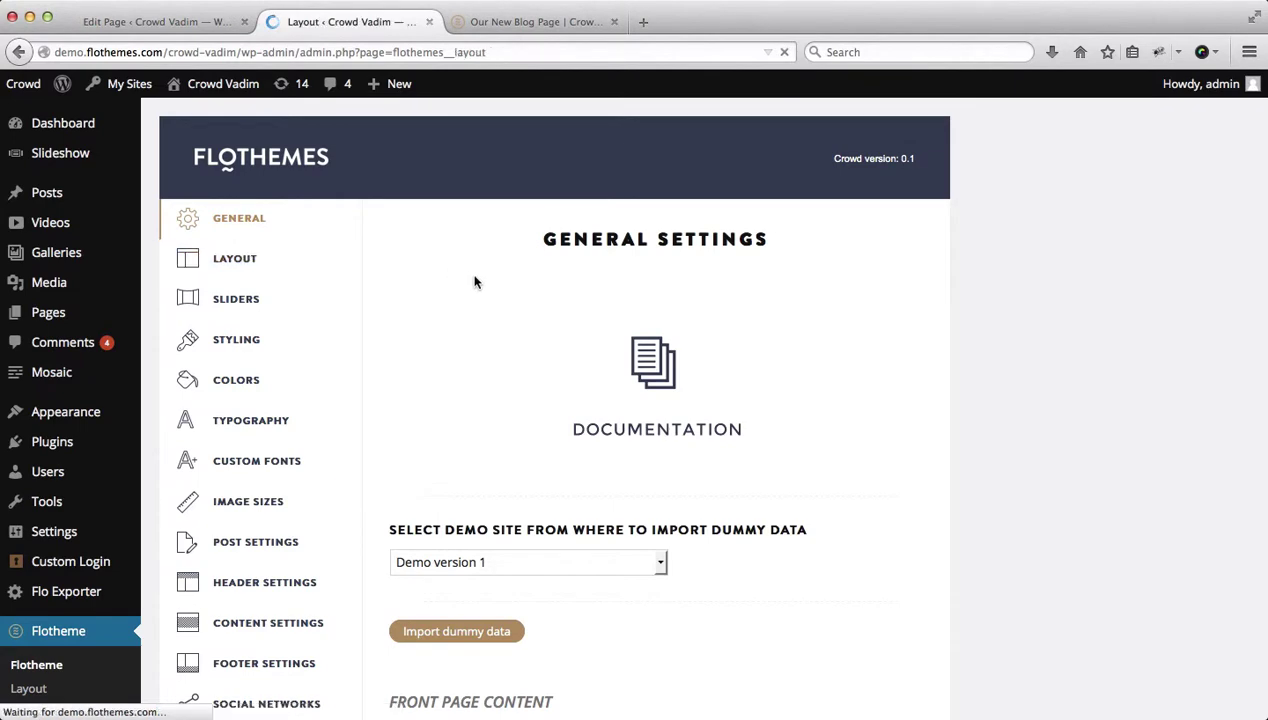
scroll(538, 325, down, 5)
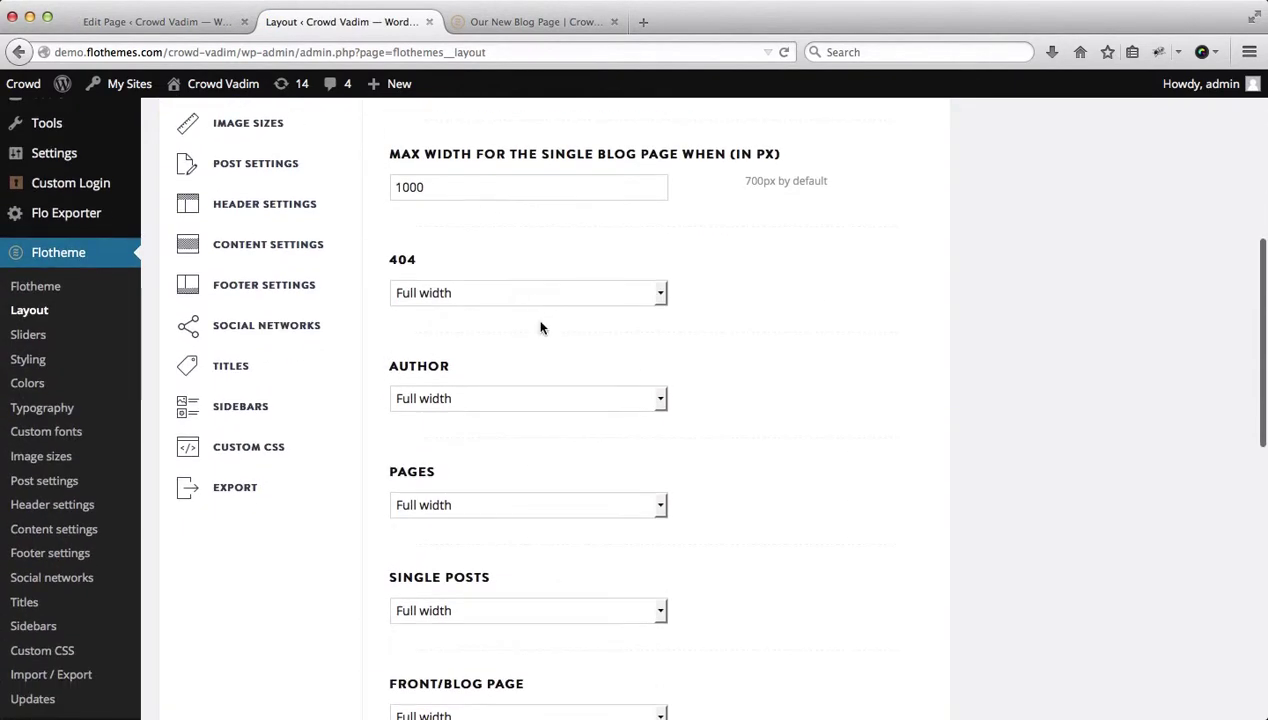
scroll(540, 328, down, 4)
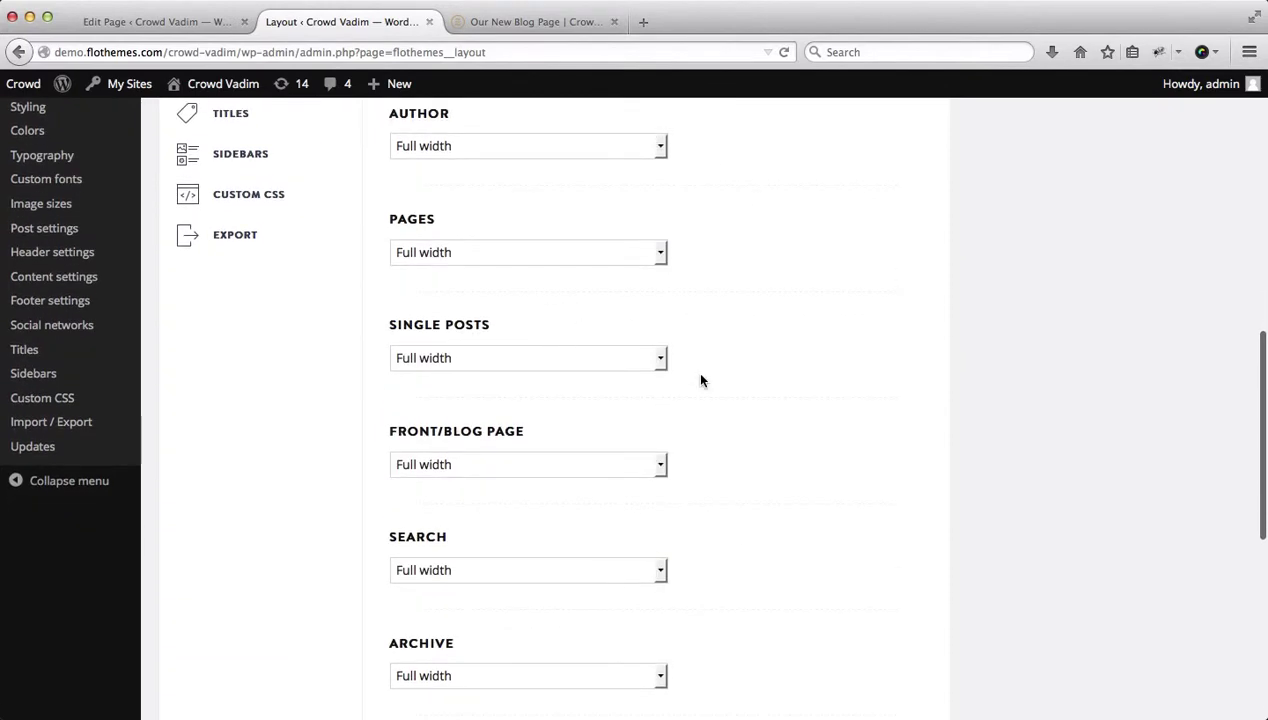
click(490, 466)
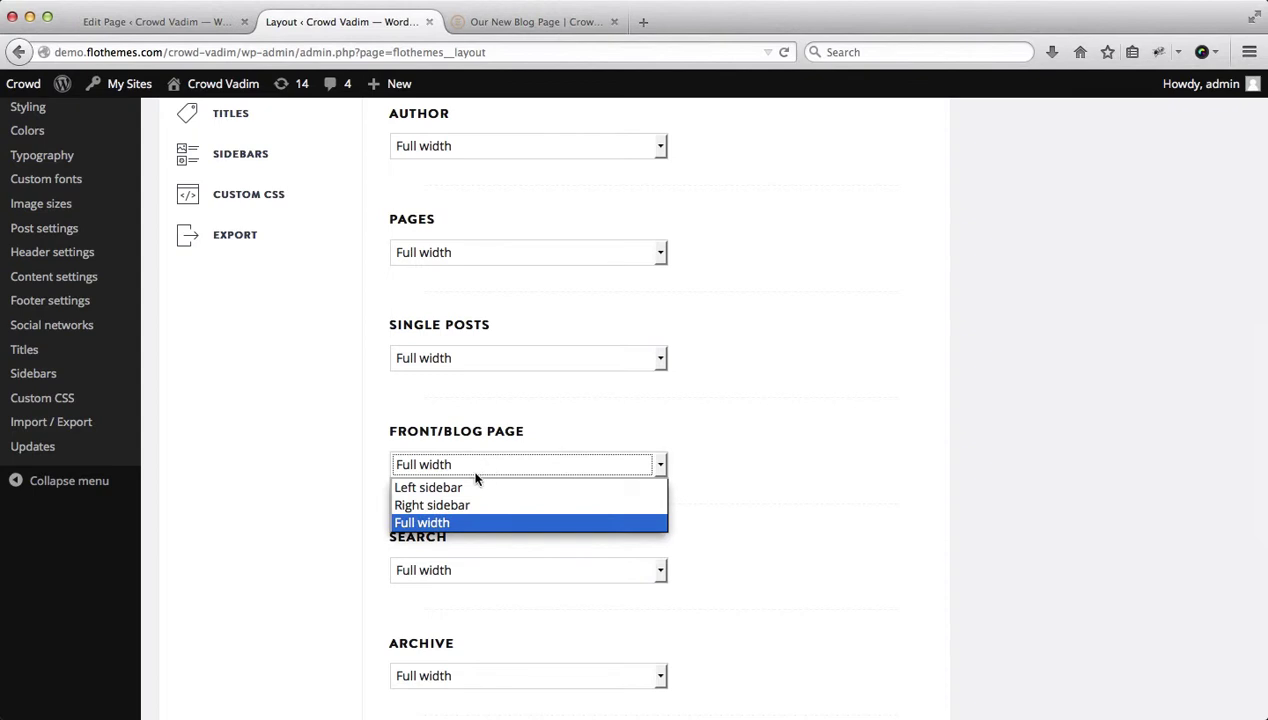
click(353, 540)
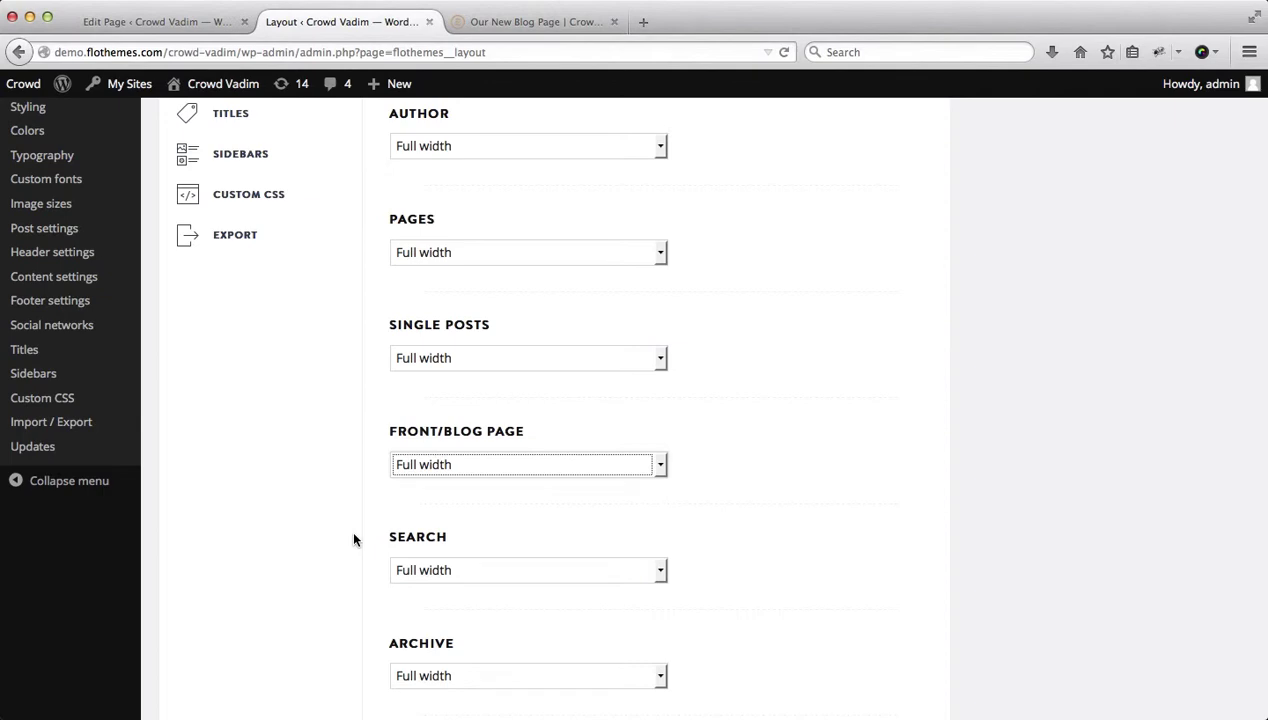
scroll(353, 540, up, 5)
scroll(353, 540, up, 2)
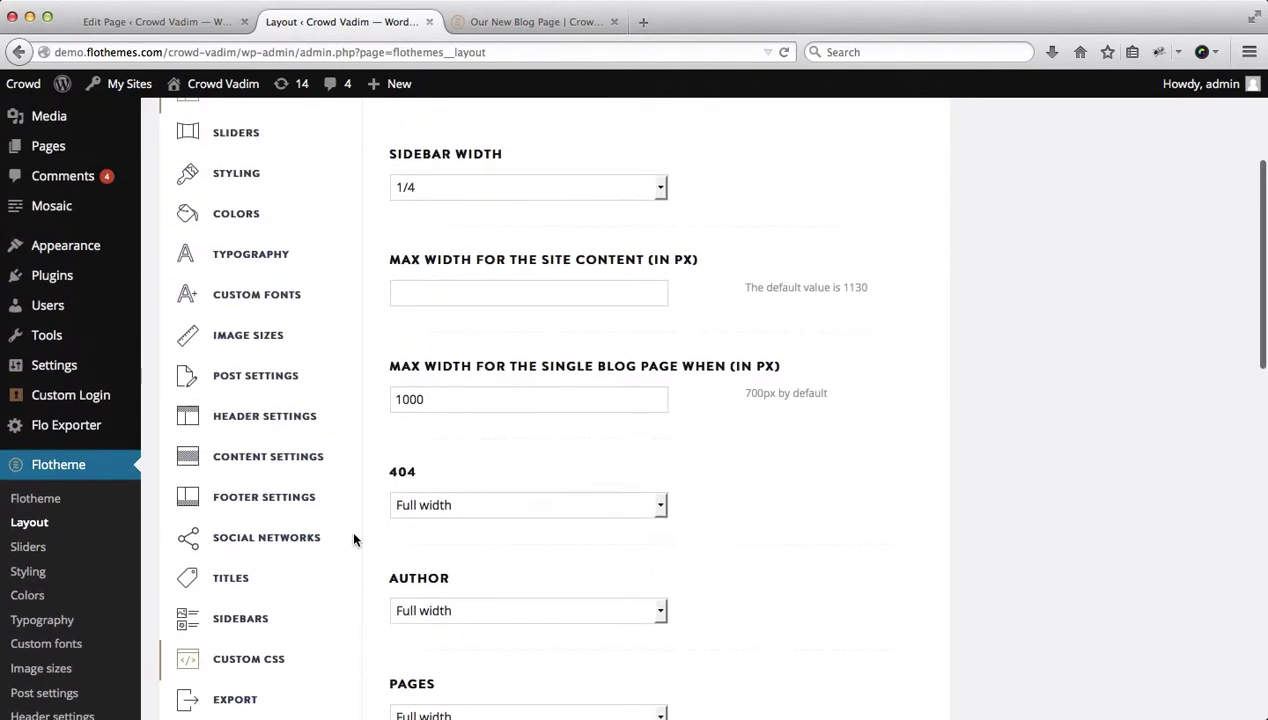
scroll(353, 540, down, 8)
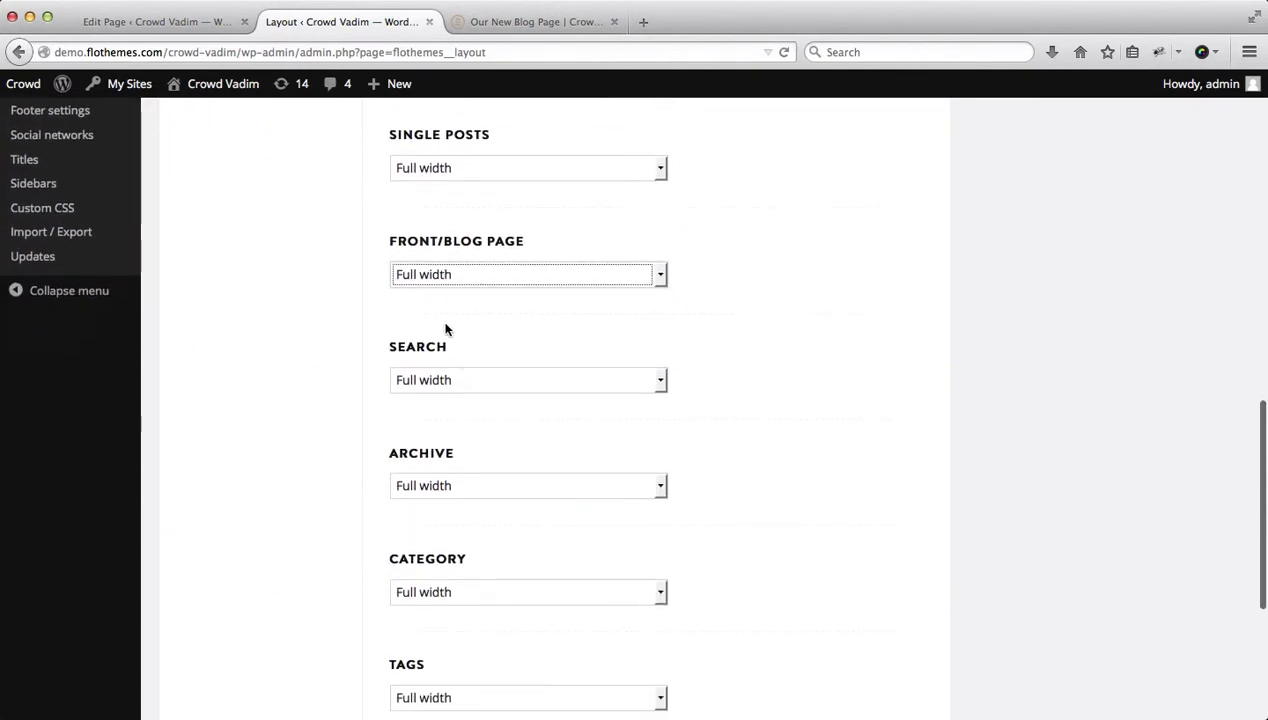
scroll(444, 329, up, 10)
In the Flotheme content settings, choose the list view with full-width stacked rows as the blog listing layout.
click(340, 341)
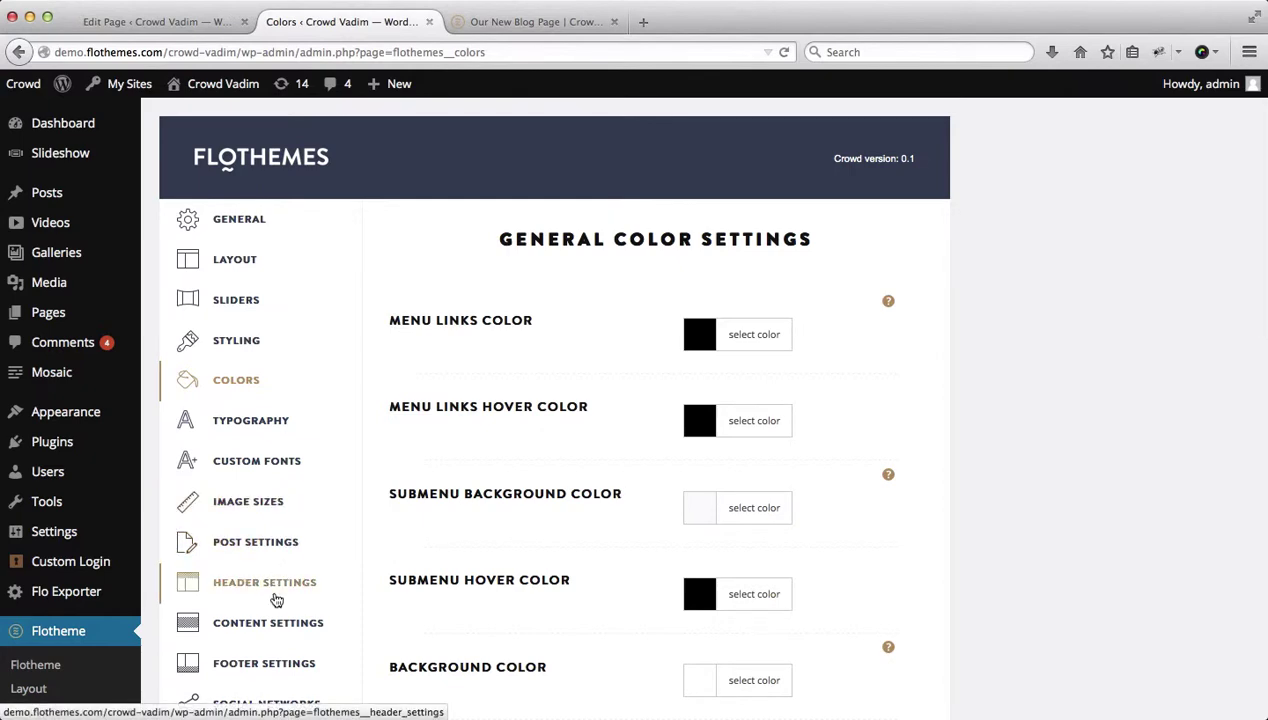
click(243, 628)
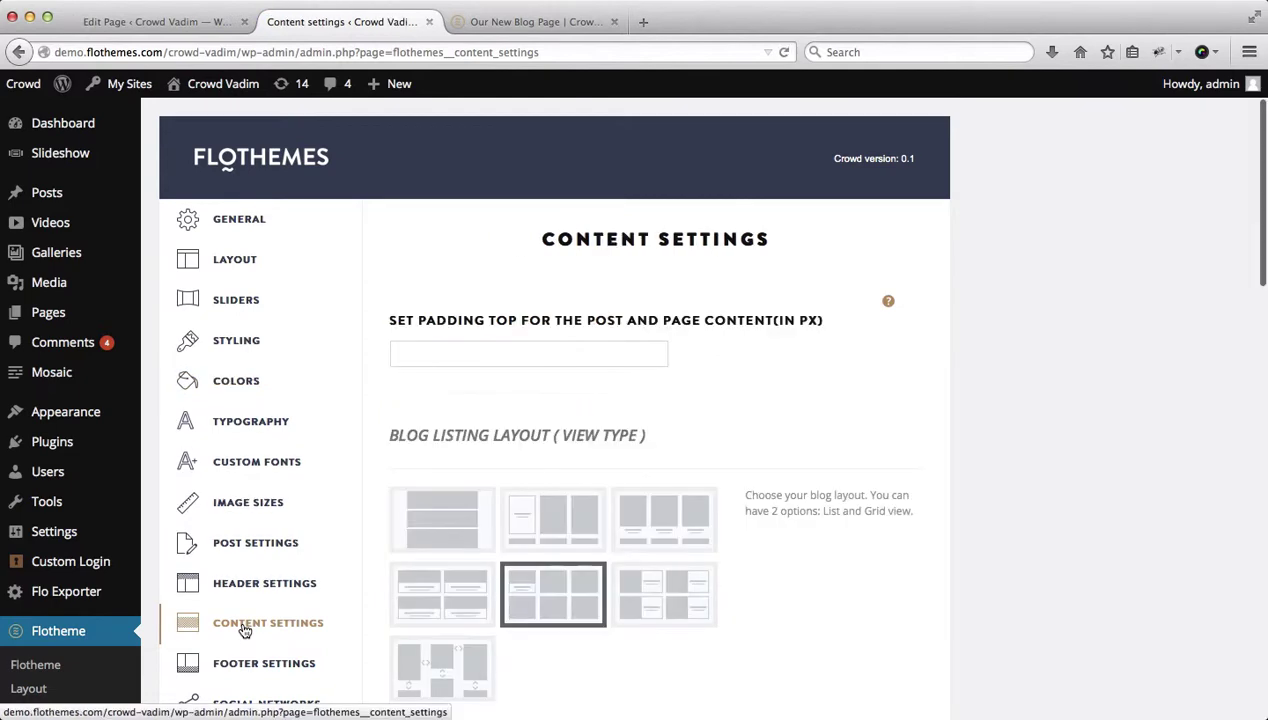
scroll(571, 376, down, 3)
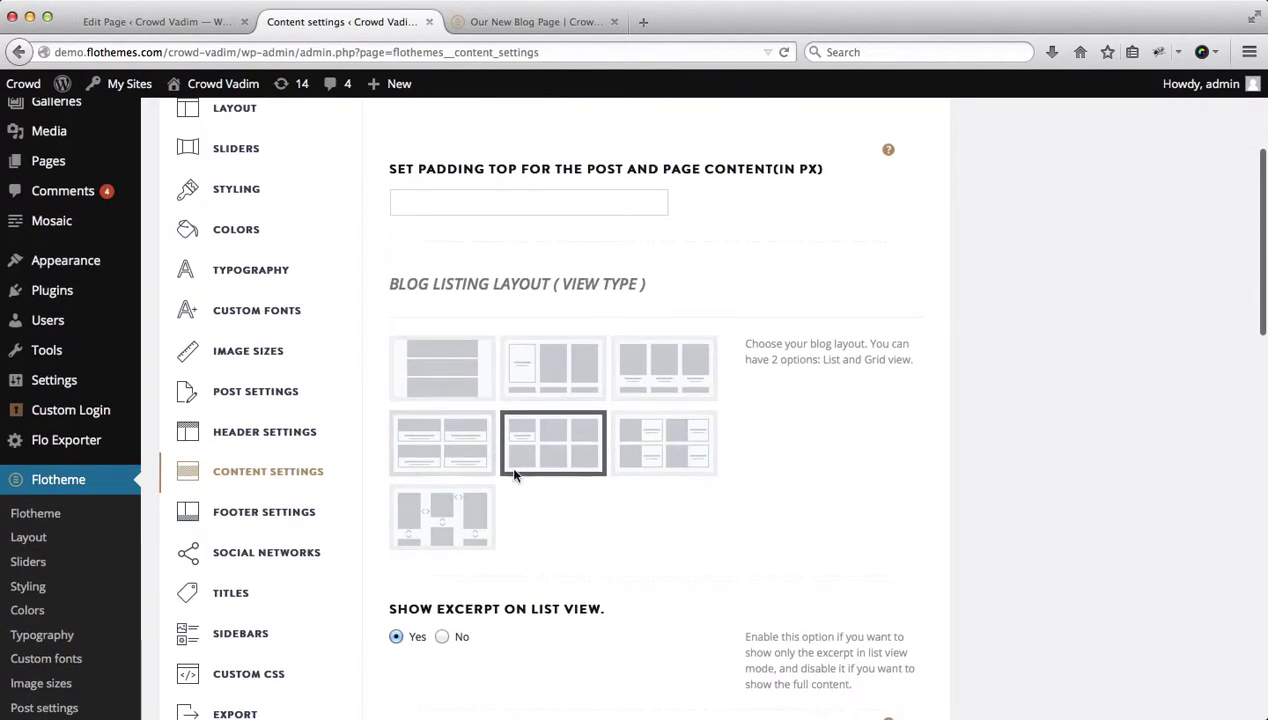
click(536, 420)
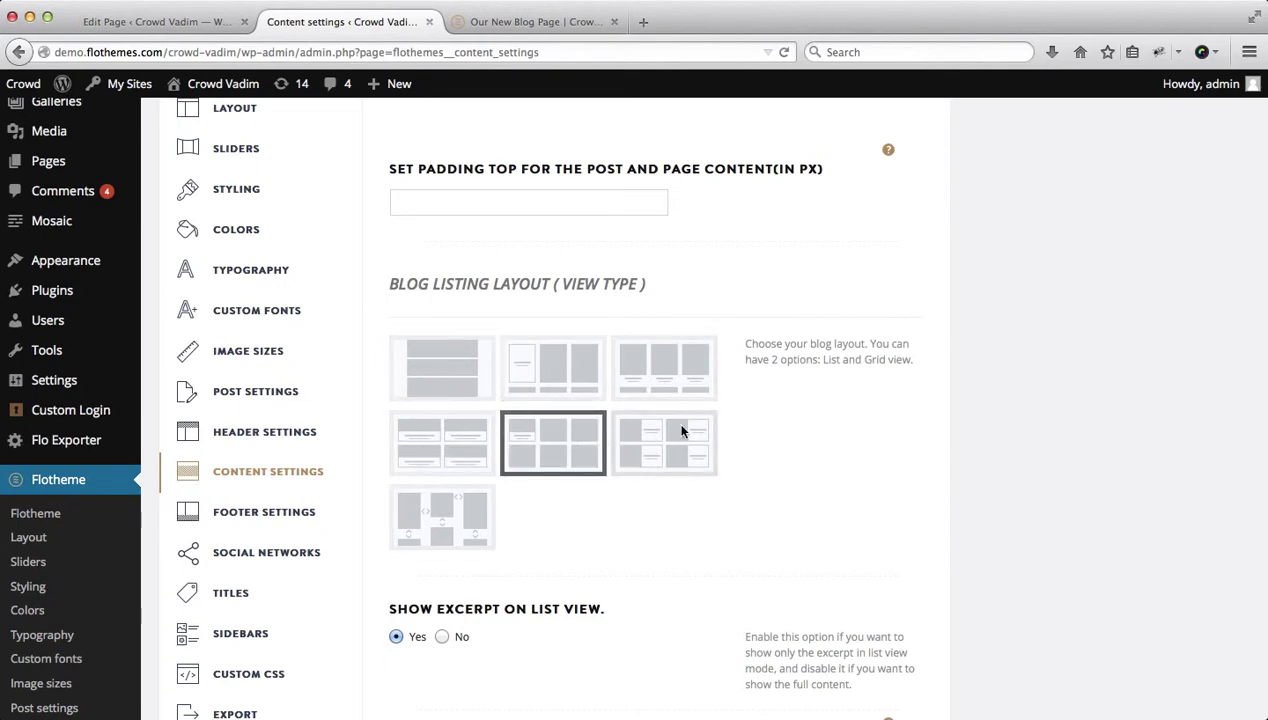
scroll(586, 399, down, 3)
scroll(586, 399, up, 2)
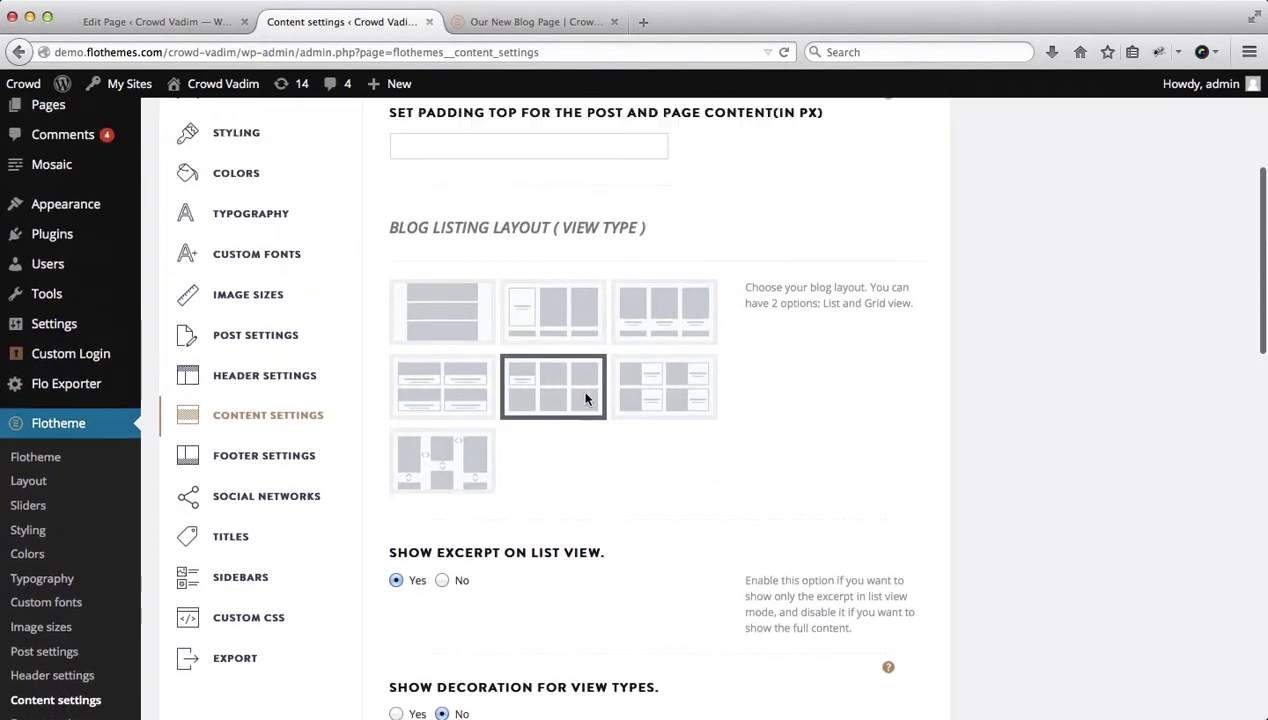
click(432, 361)
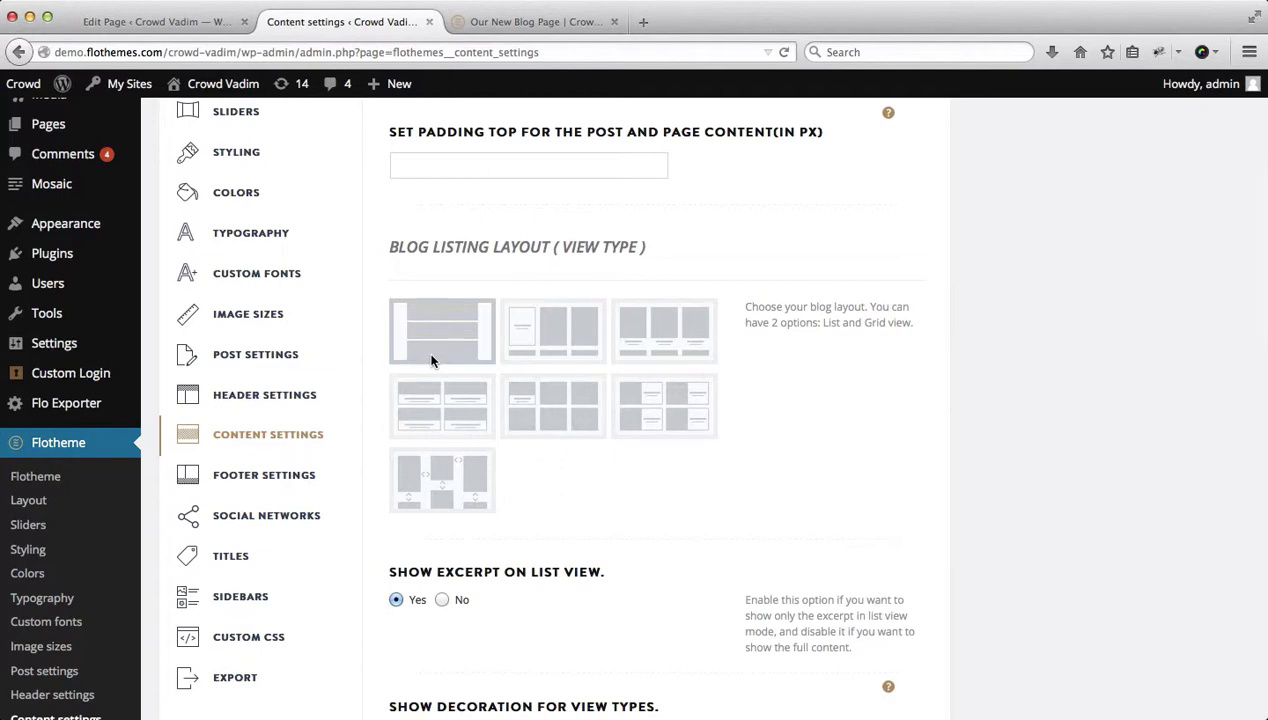
Look over the content settings for the list view excerpt, view type decoration and archive listing layout.
scroll(650, 530, down, 2)
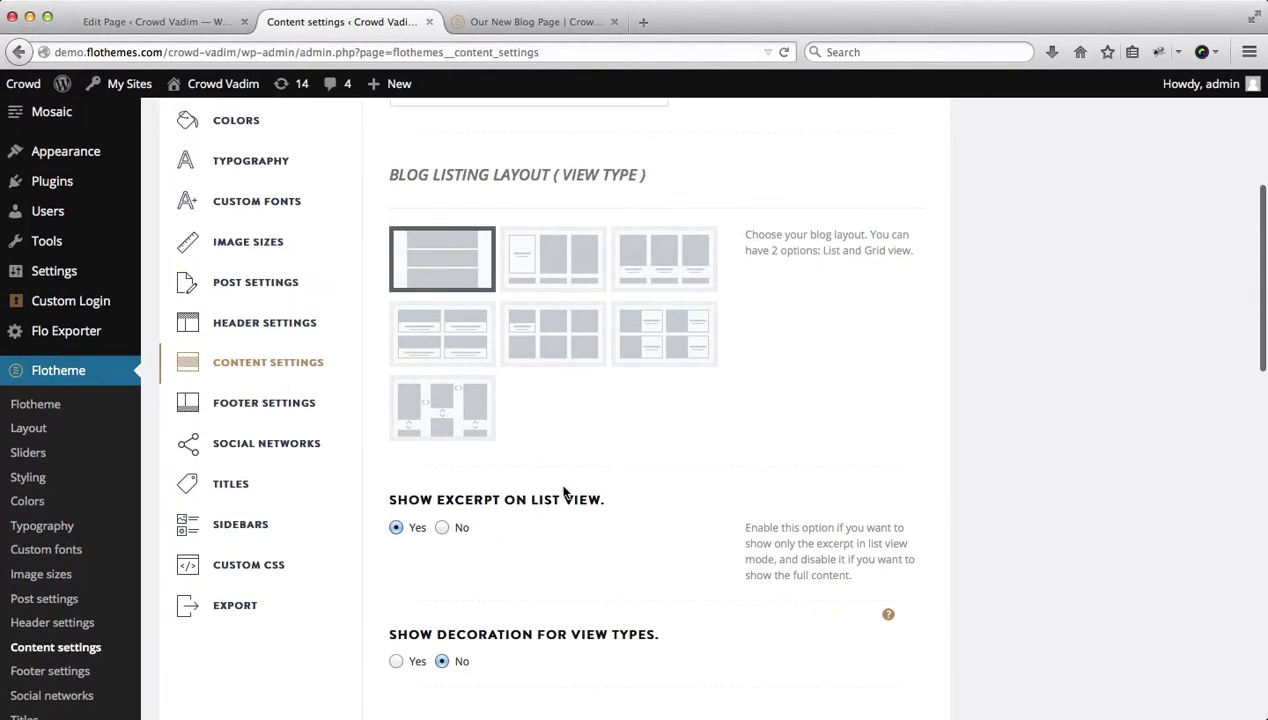
scroll(562, 491, down, 2)
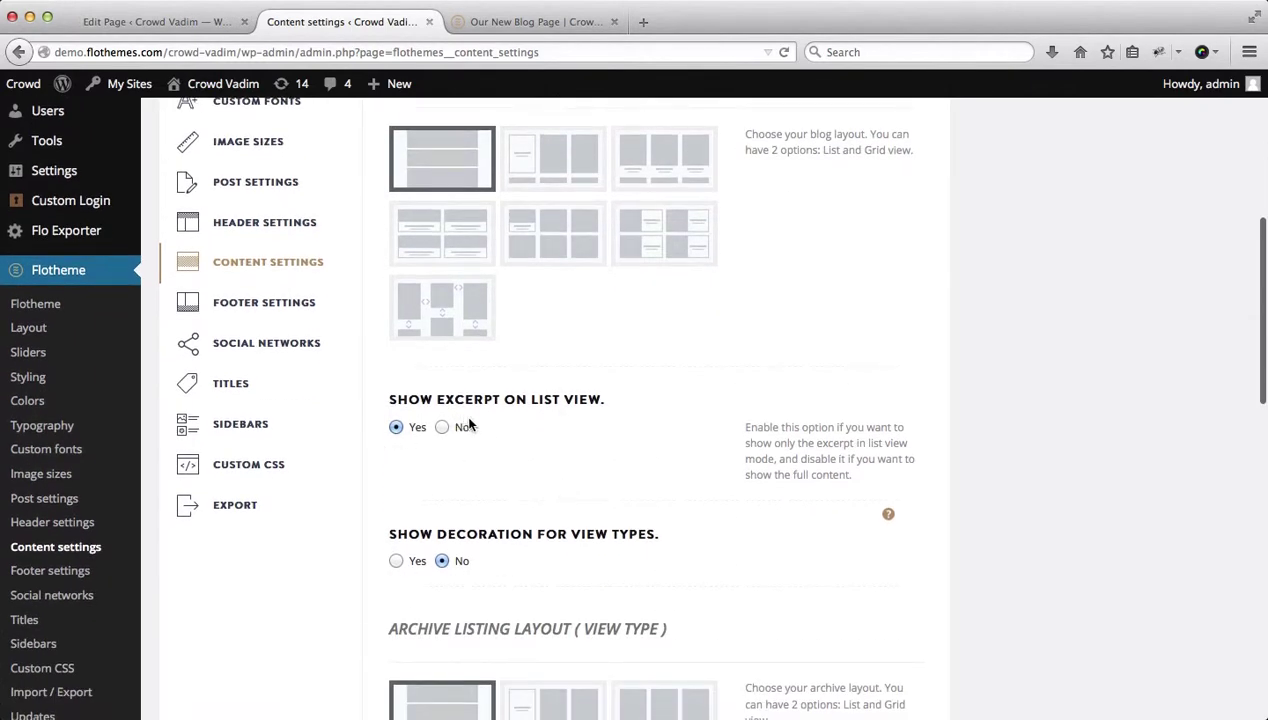
scroll(466, 425, down, 2)
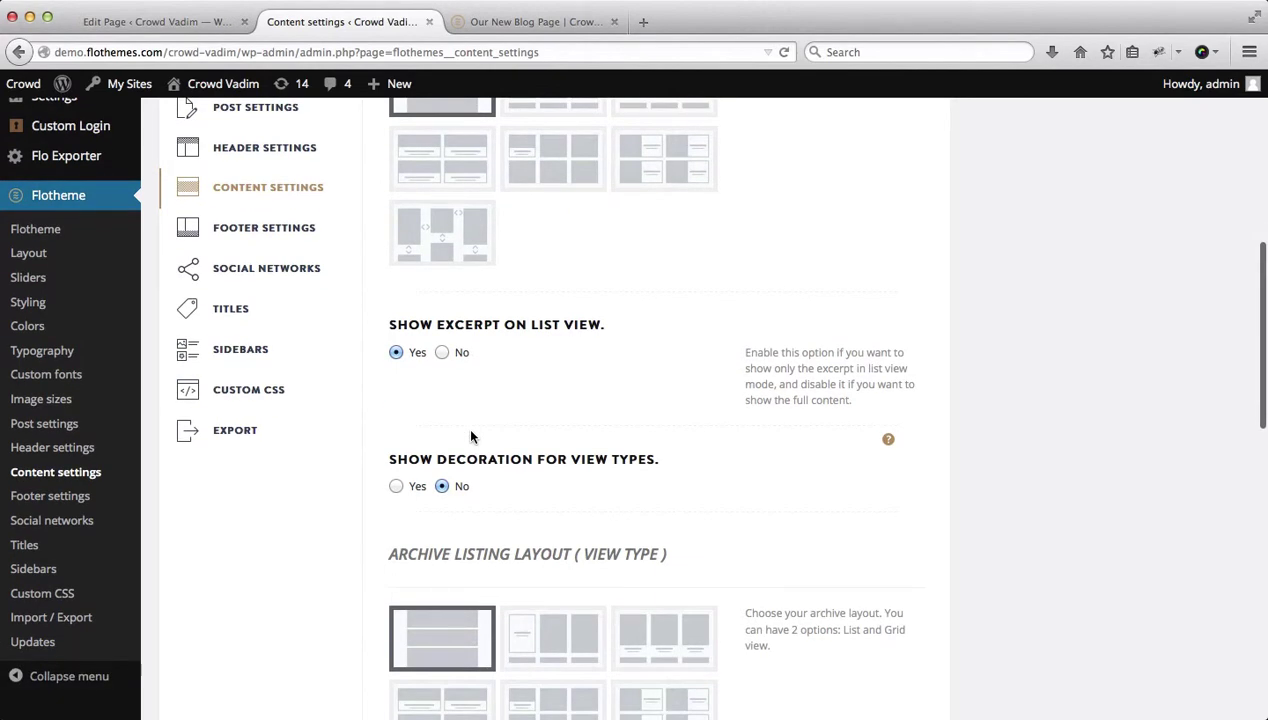
scroll(471, 436, down, 2)
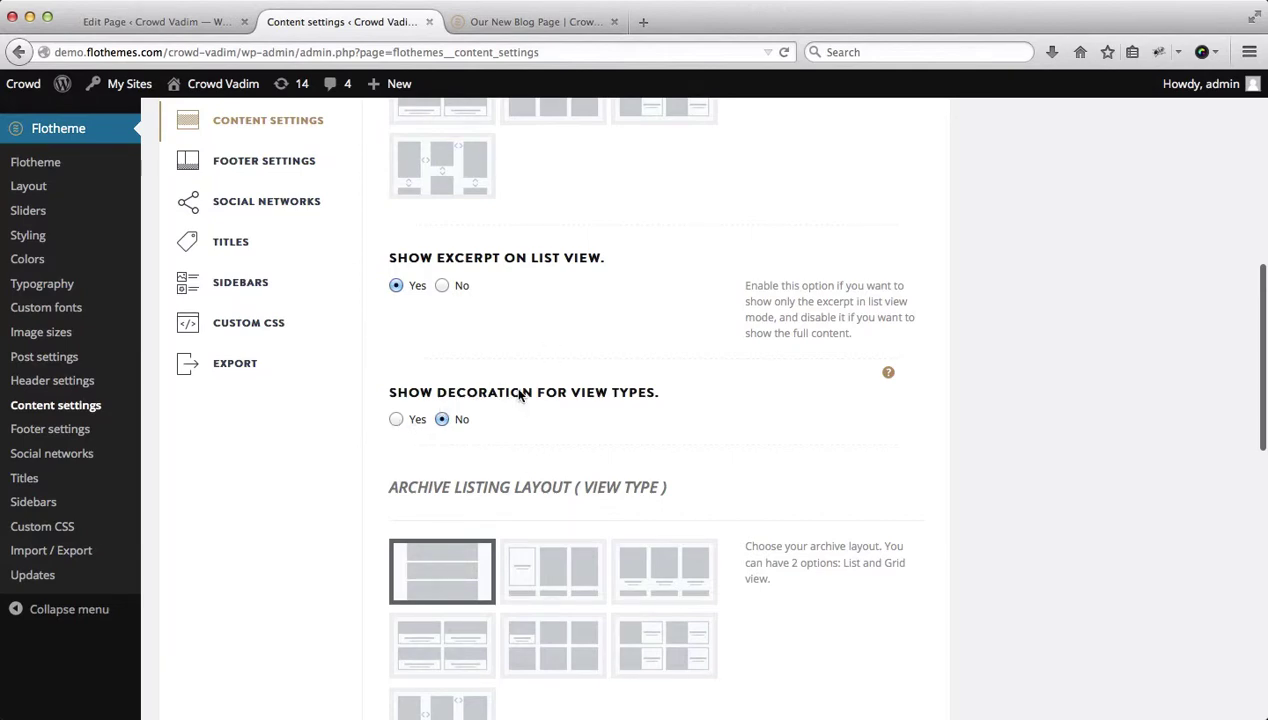
Save the content settings with the full-width list view as the blog listing layout.
scroll(519, 395, up, 3)
scroll(518, 395, down, 10)
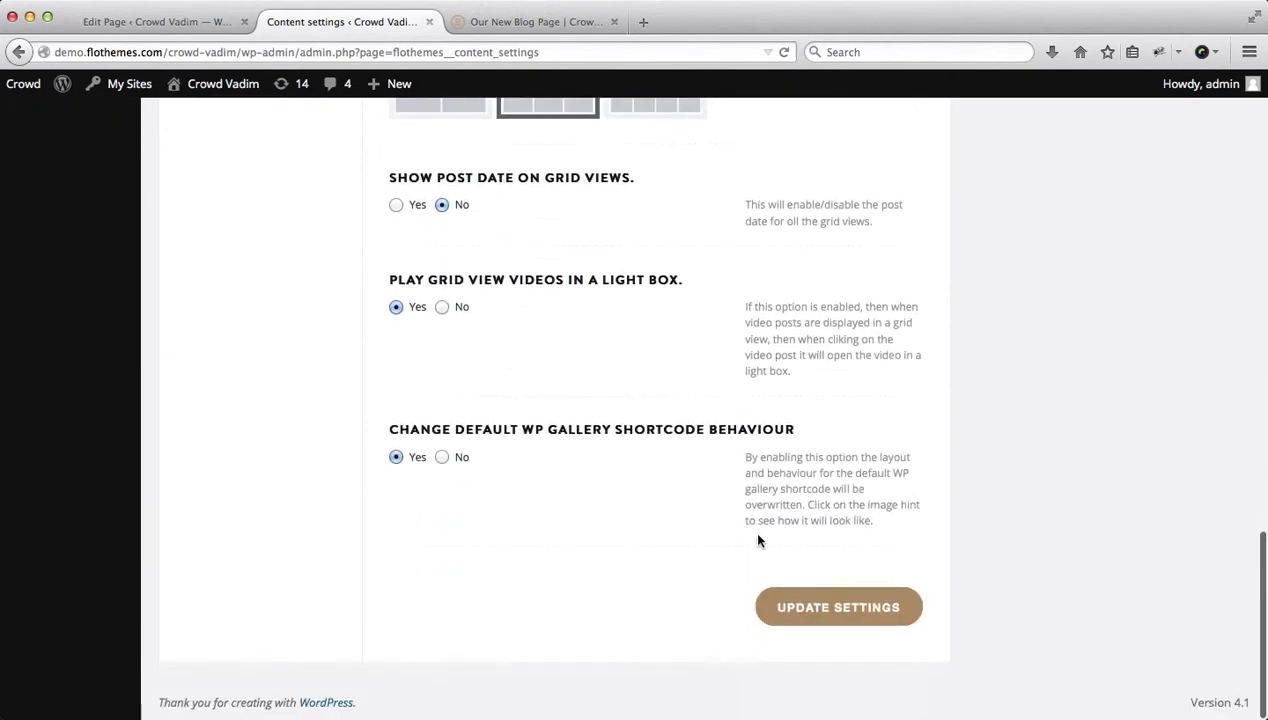
click(836, 598)
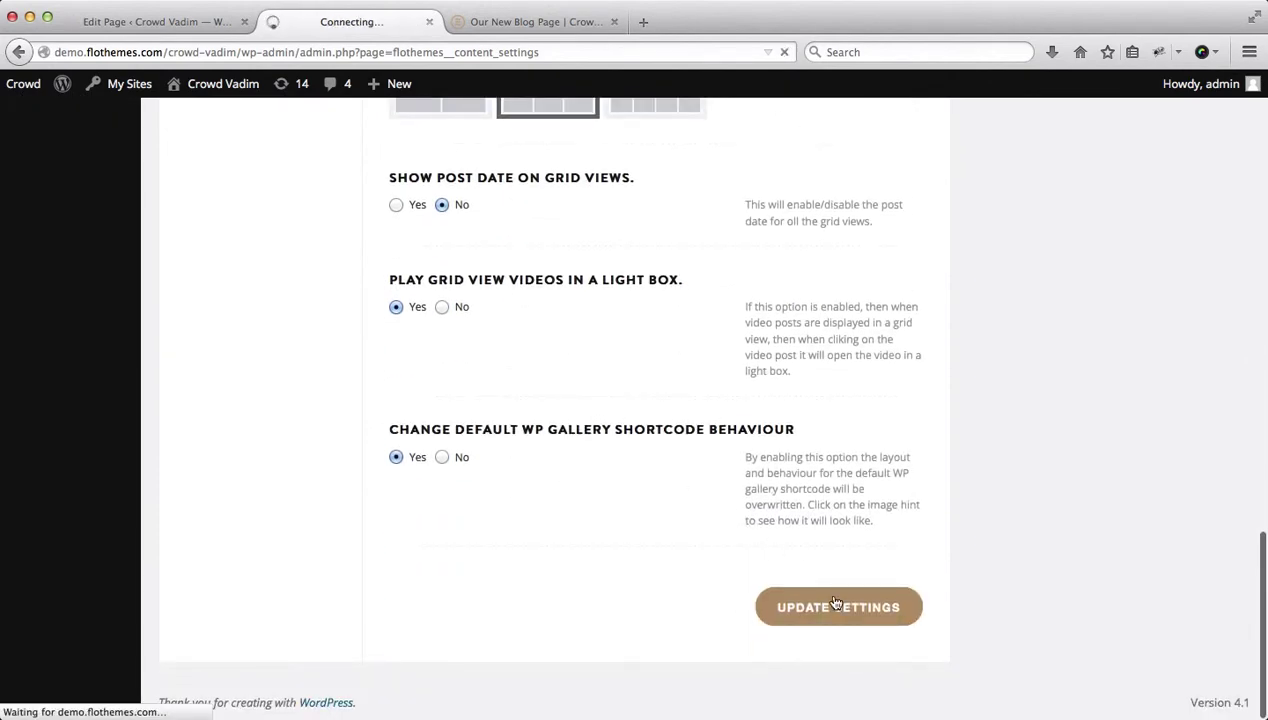
Reload the published blog page and examine how its posts appear in the list view.
click(503, 21)
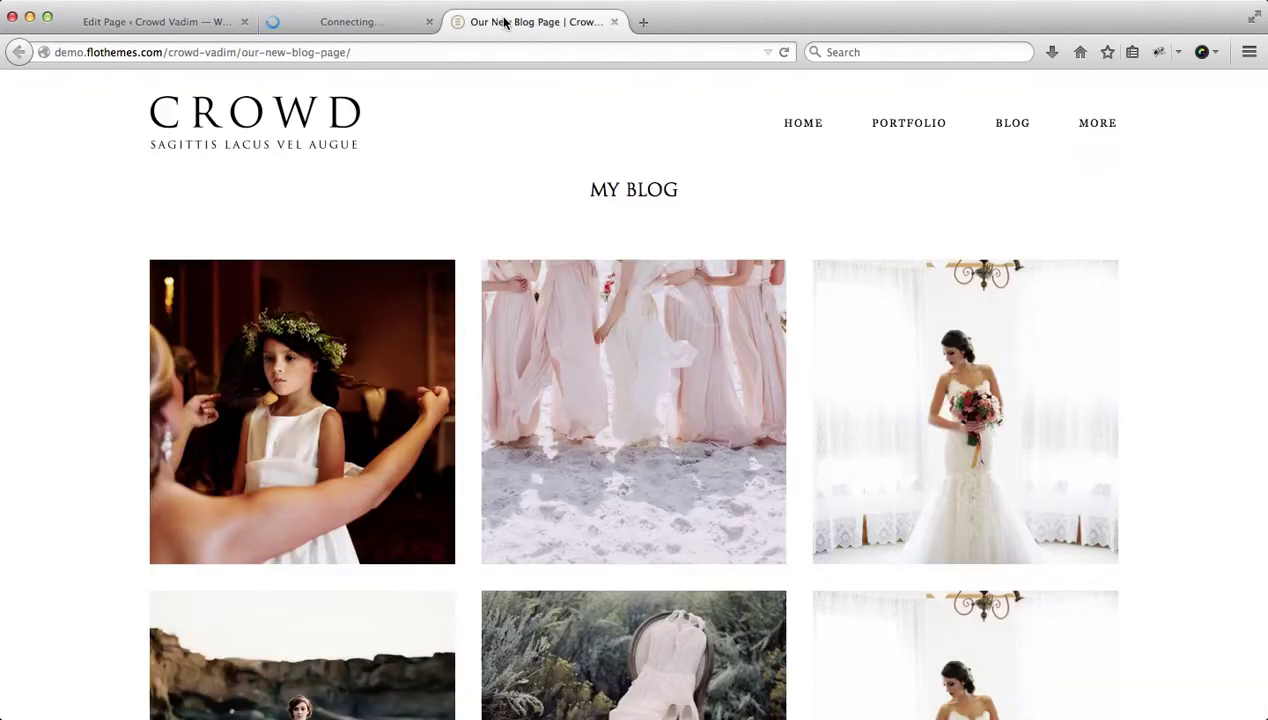
key(super+r)
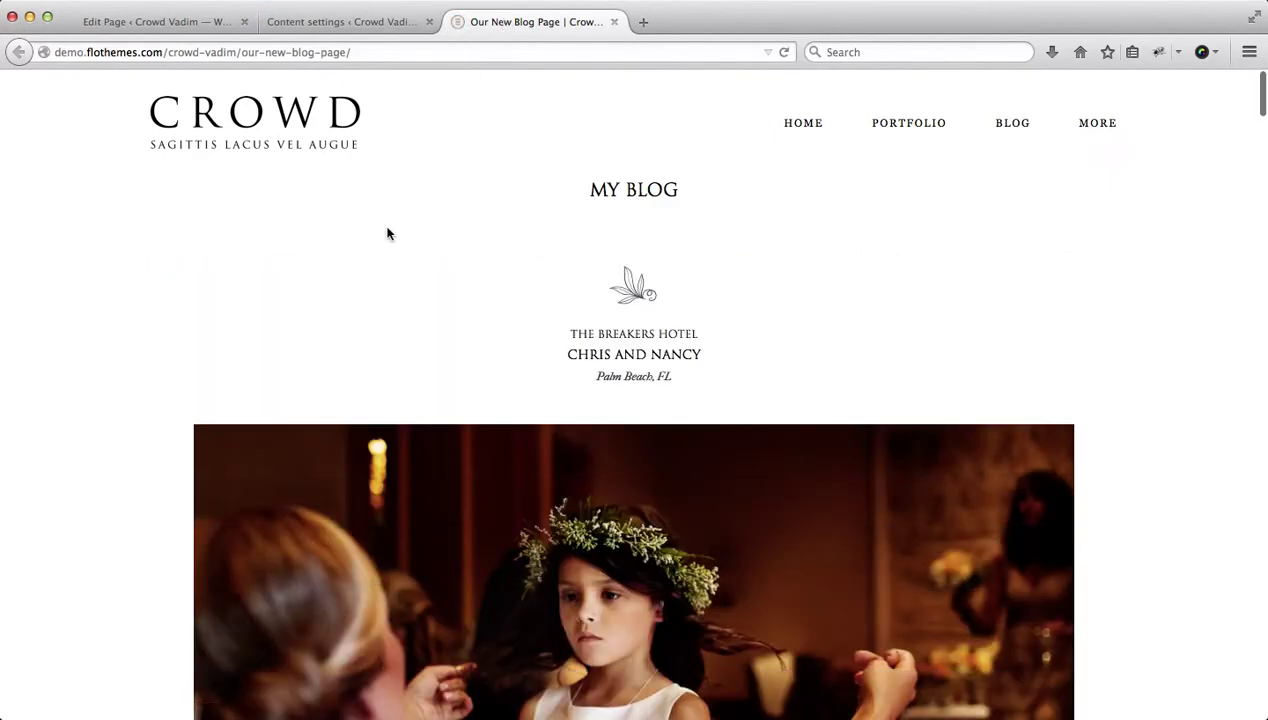
scroll(380, 250, down, 3)
scroll(378, 262, down, 10)
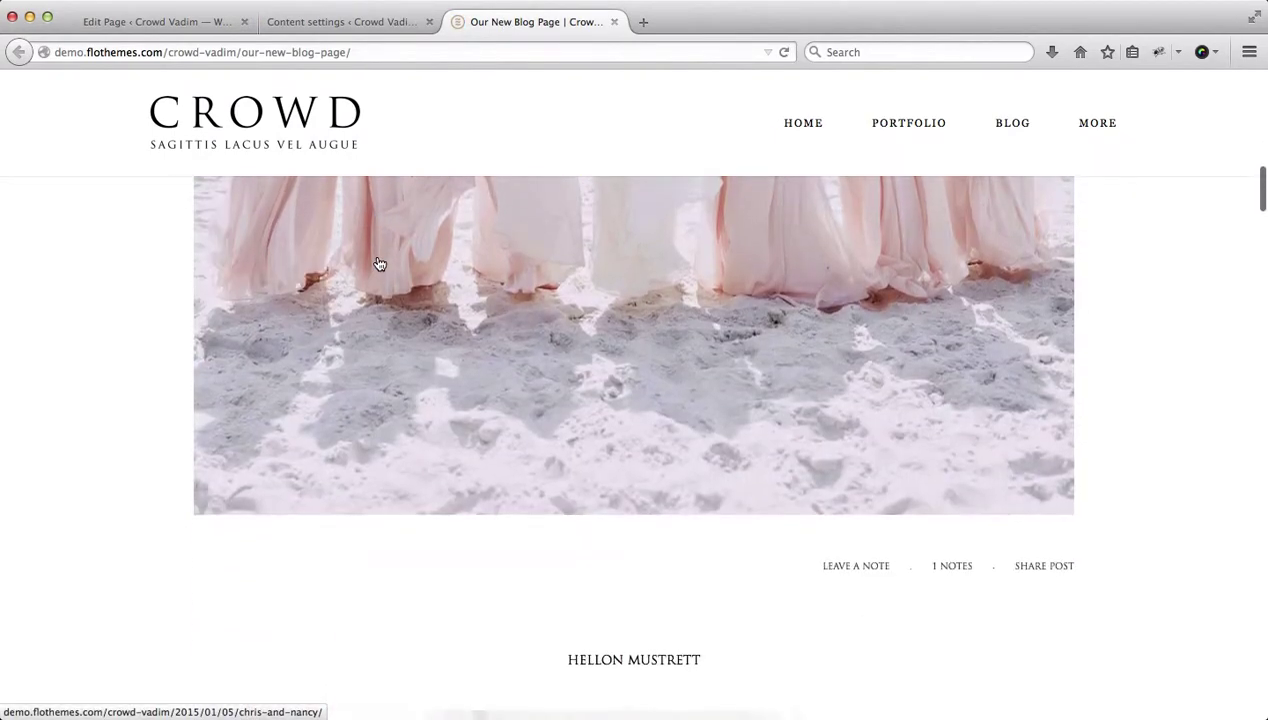
scroll(379, 264, up, 5)
scroll(416, 340, up, 6)
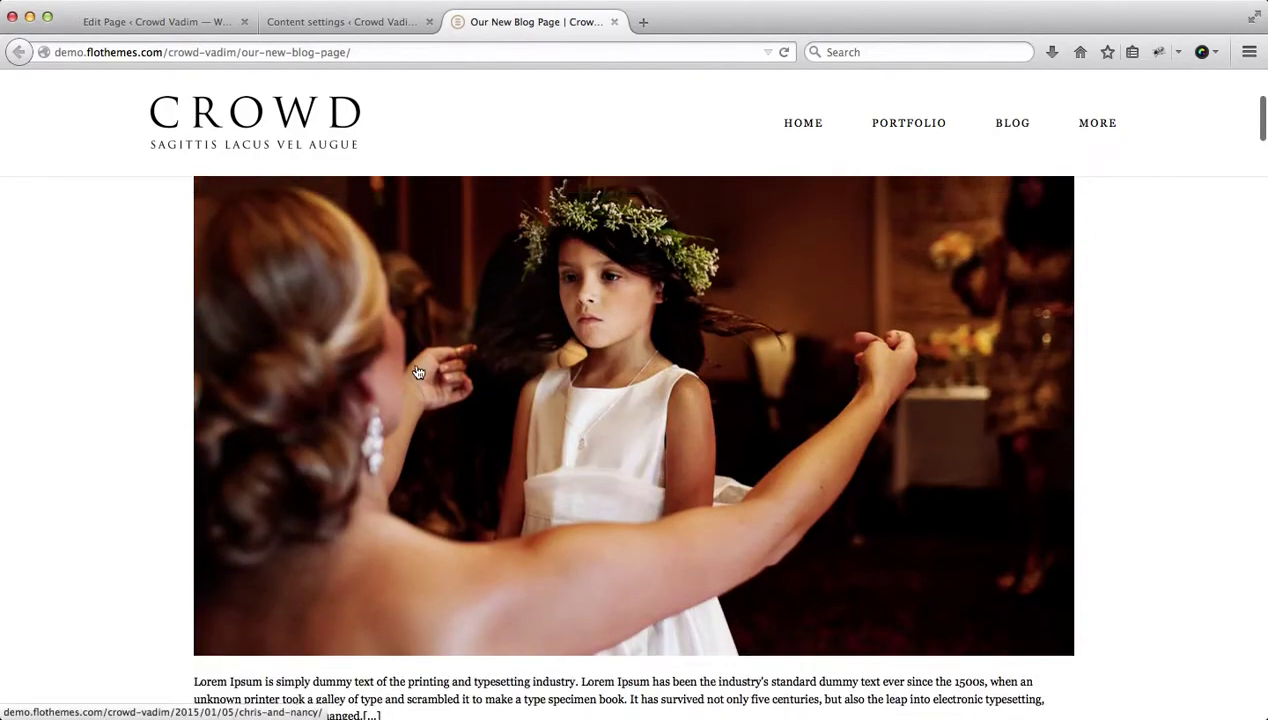
scroll(418, 372, up, 2)
Return to the Flotheme content settings and open the Image Sizes settings in a separate browser tab.
key(ctrl+Tab)
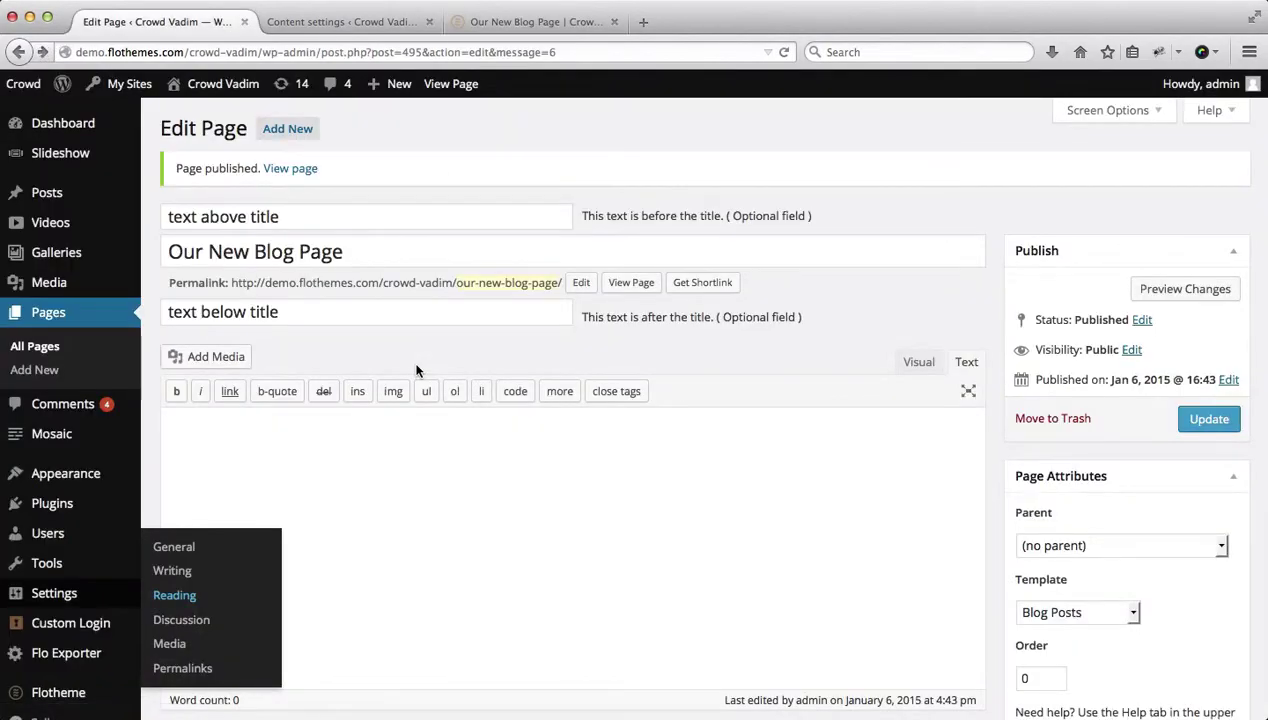
key(ctrl+Tab)
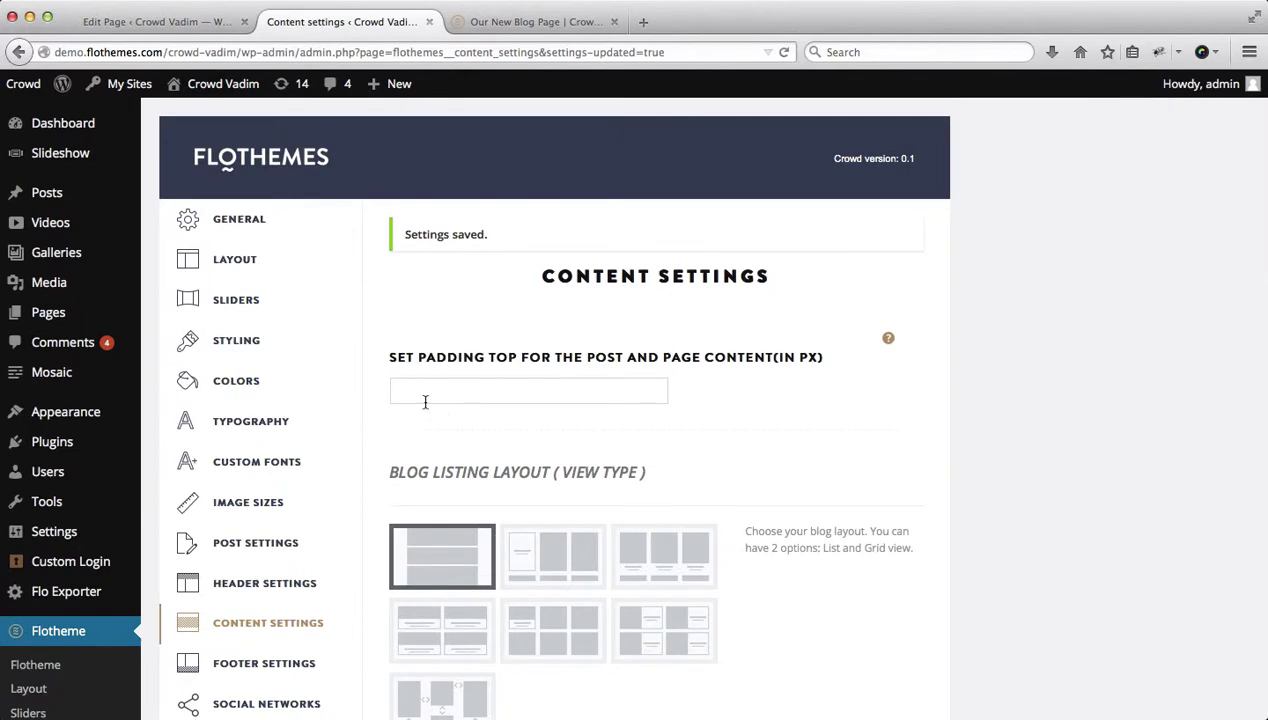
scroll(425, 401, down, 2)
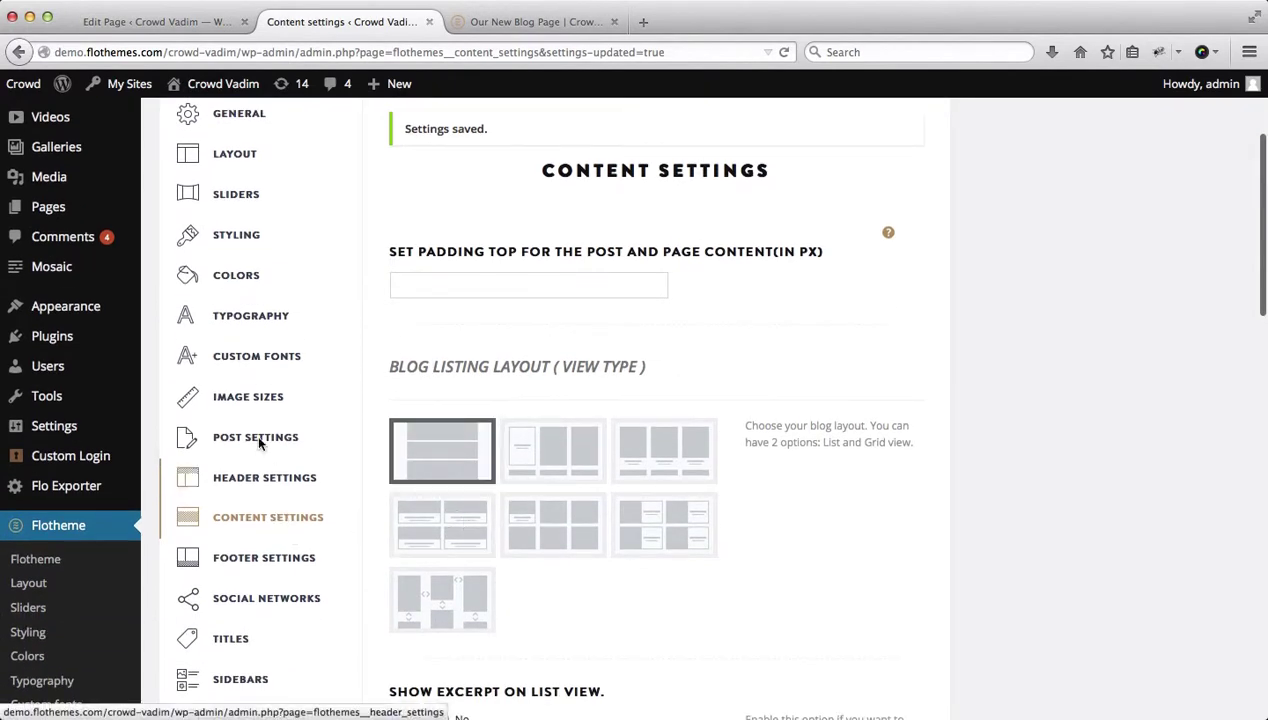
middle_click(228, 397)
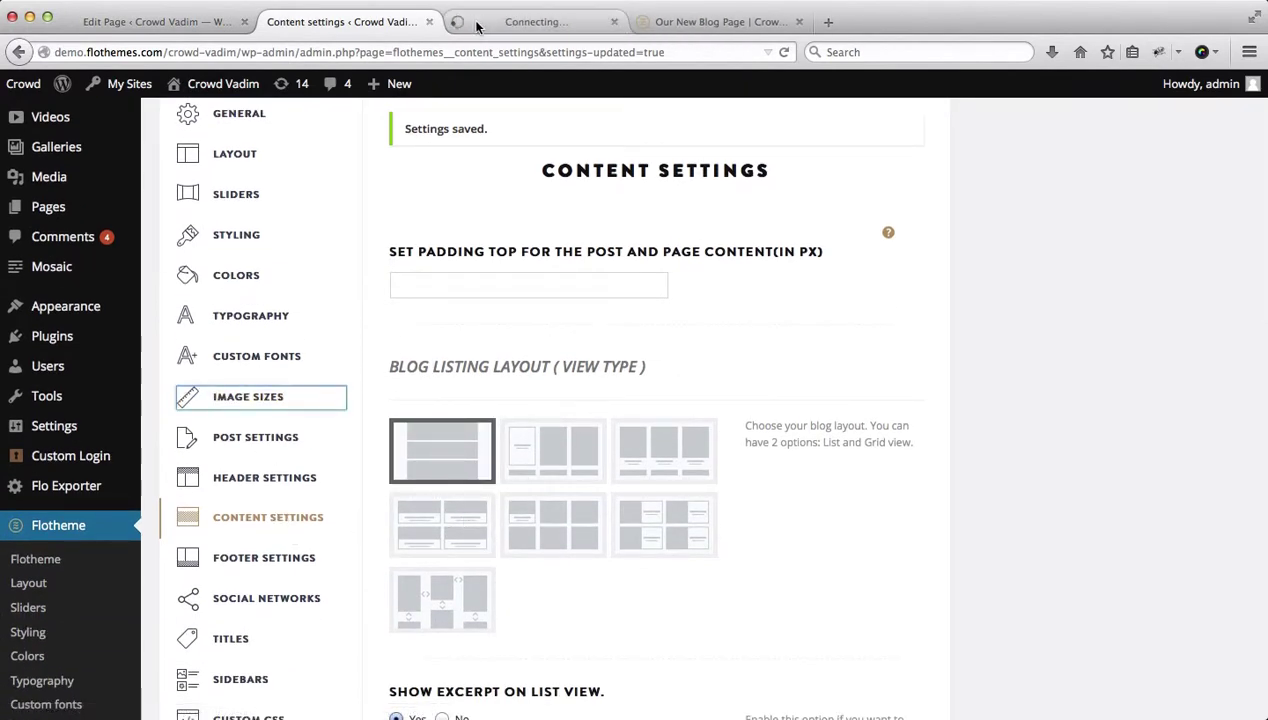
click(477, 24)
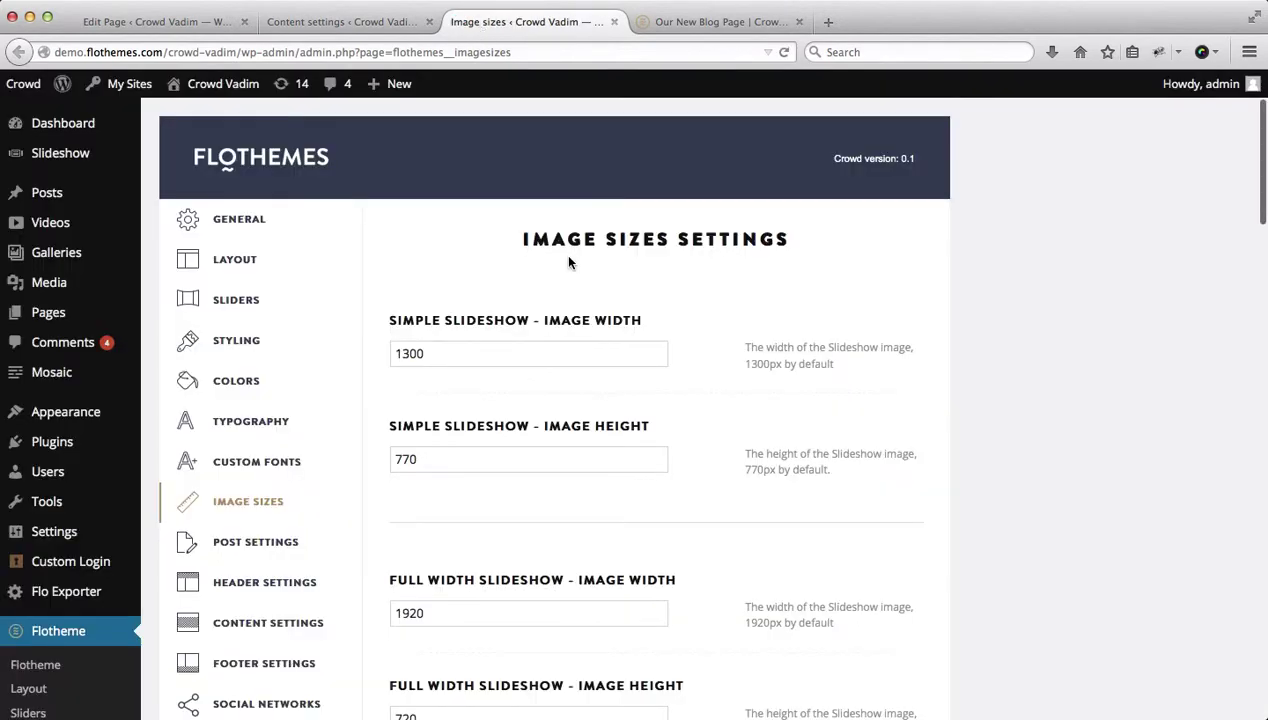
Set the list-view image height to 400 and save the image sizes settings.
scroll(568, 262, down, 5)
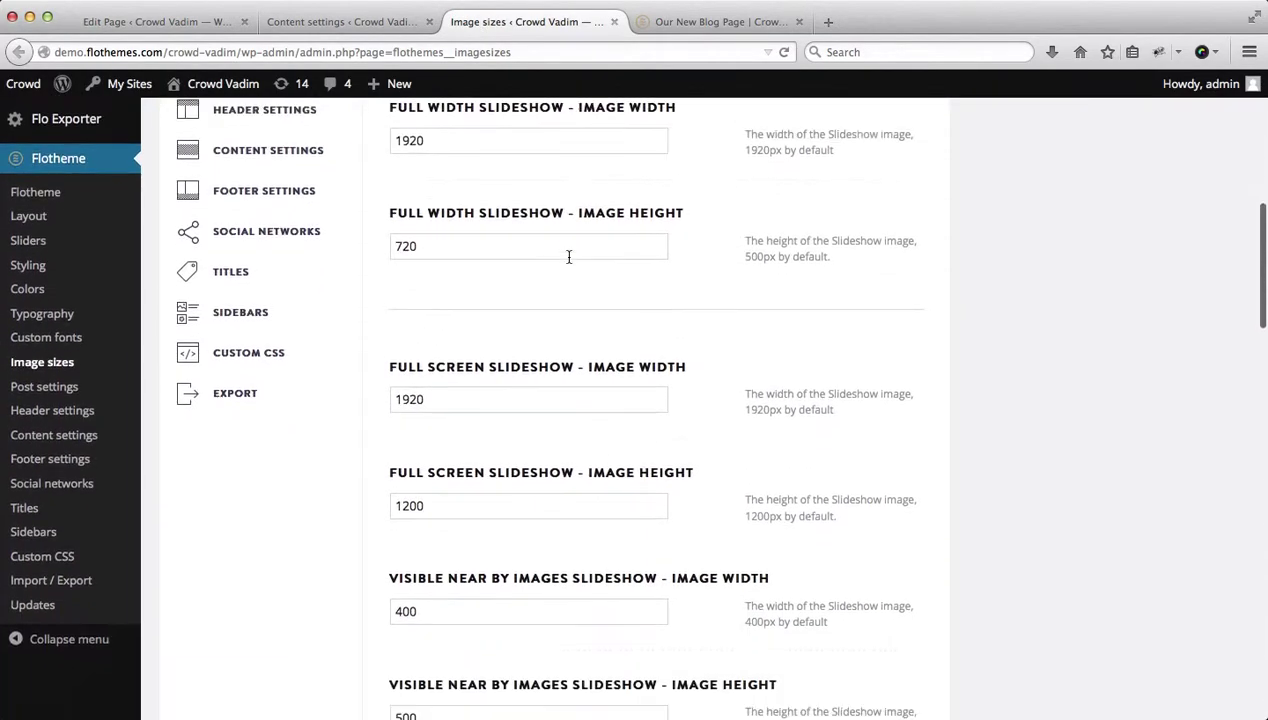
scroll(568, 257, down, 2)
scroll(568, 262, down, 3)
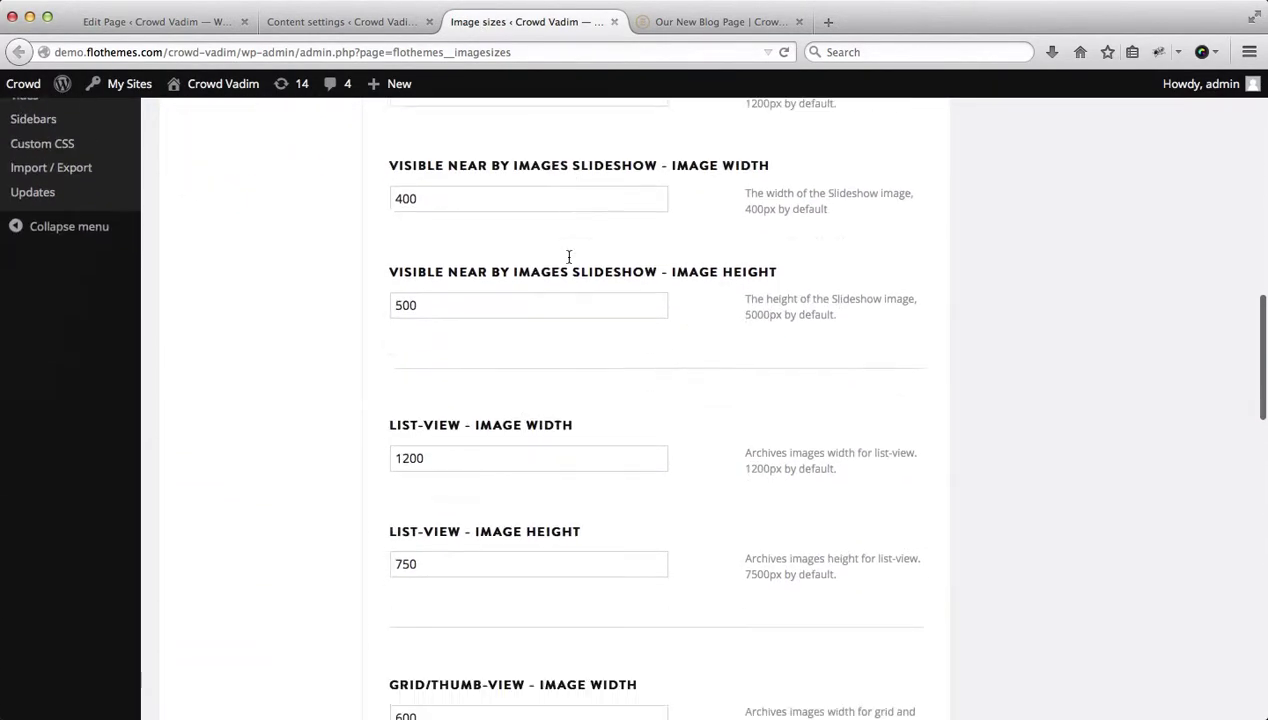
click(489, 357)
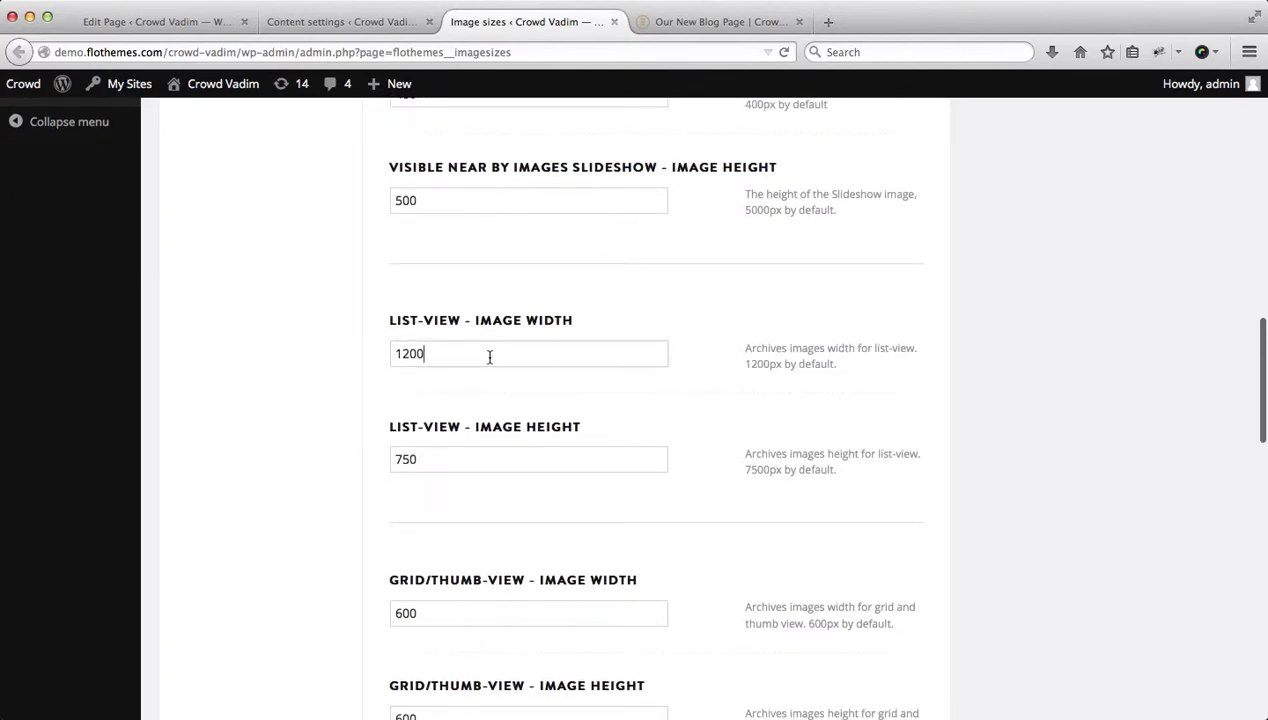
double_click(435, 355)
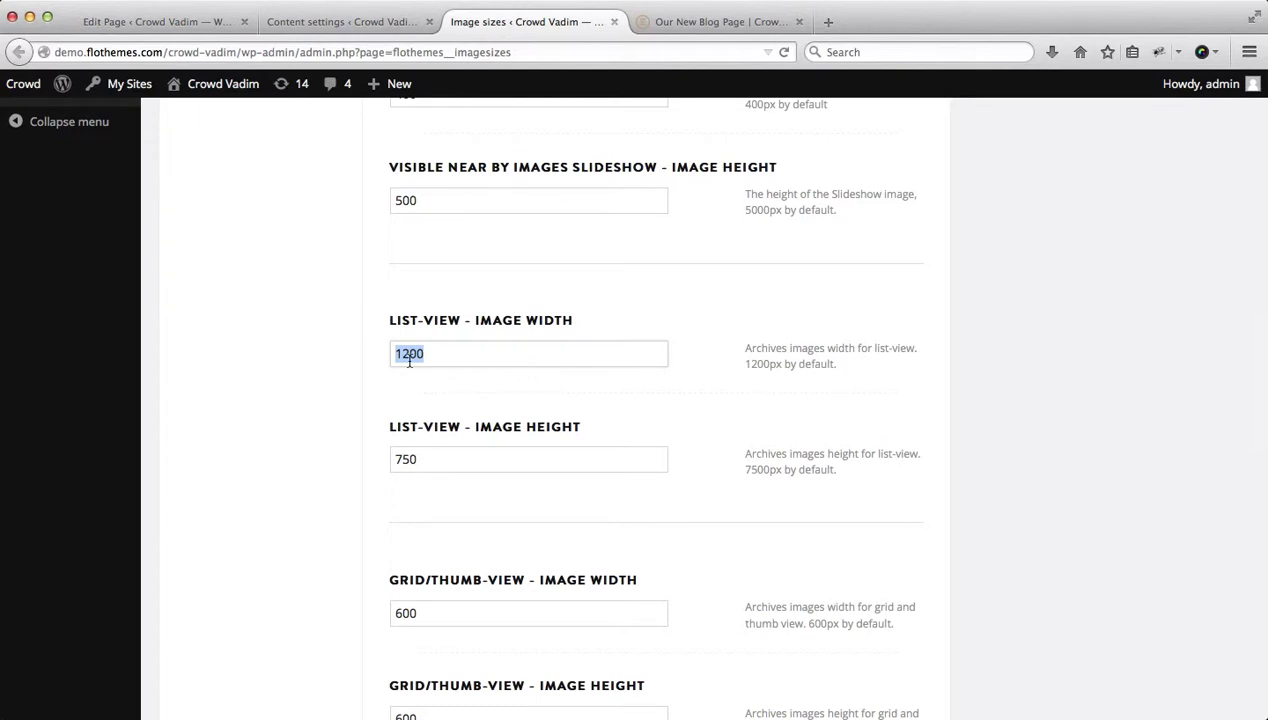
double_click(443, 459)
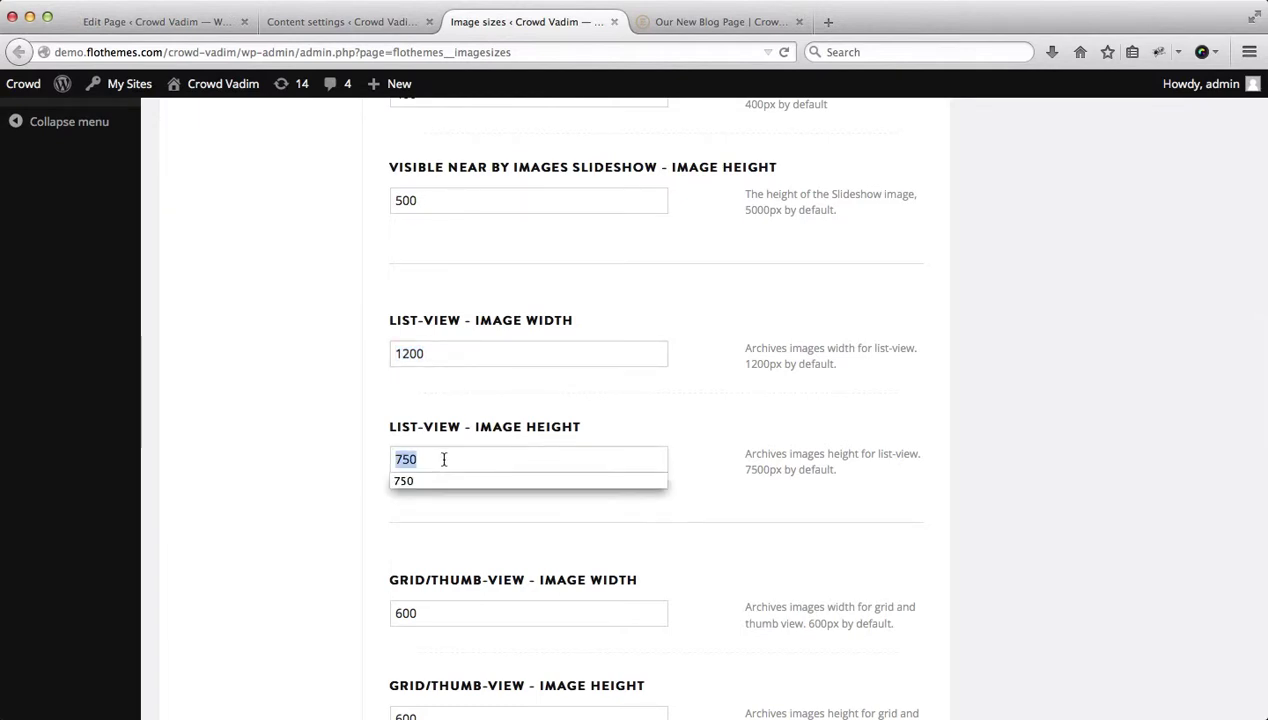
text(400)
click(751, 410)
scroll(751, 410, down, 15)
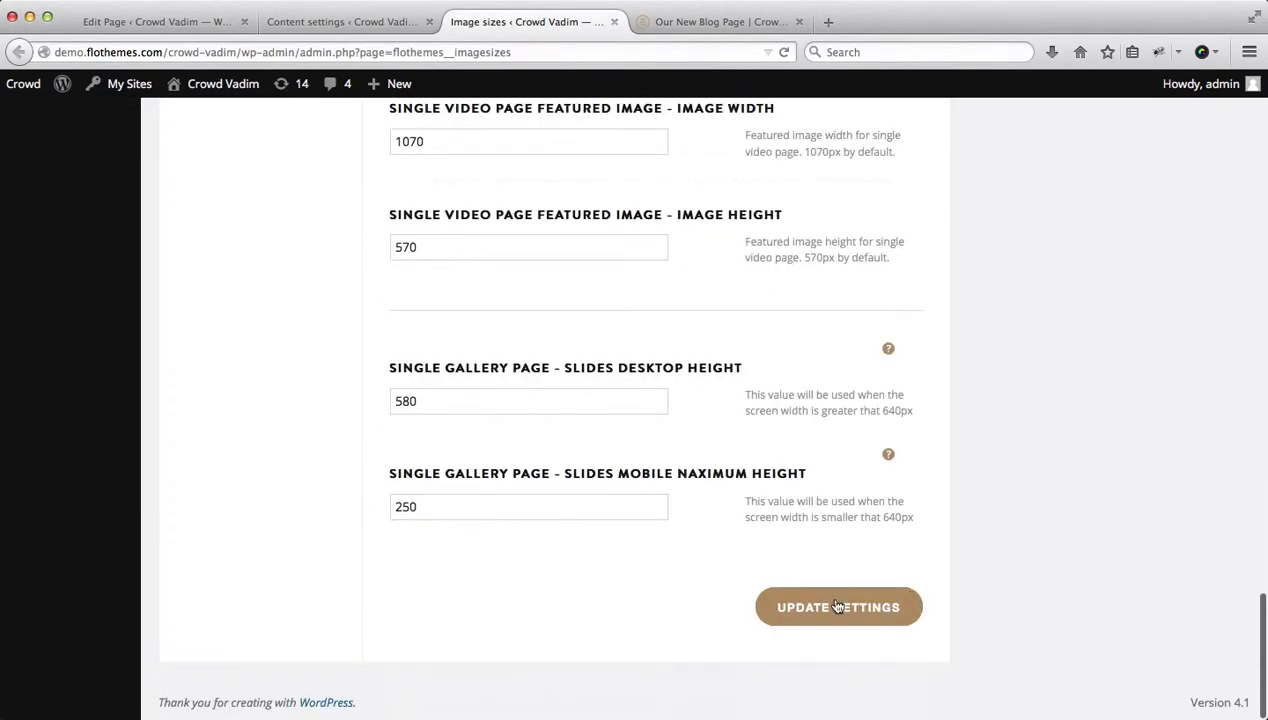
click(838, 607)
Reload the blog page and examine the cropping of the featured images in the list view.
key(ctrl+Tab)
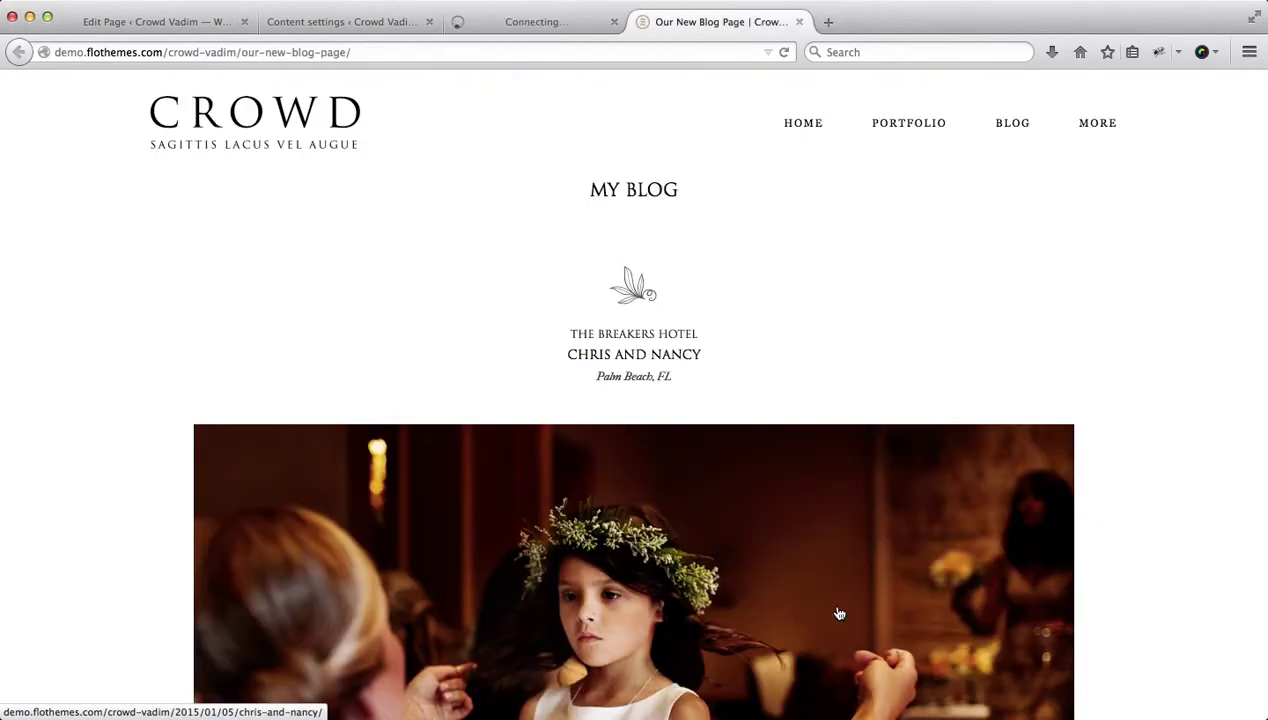
key(super+r)
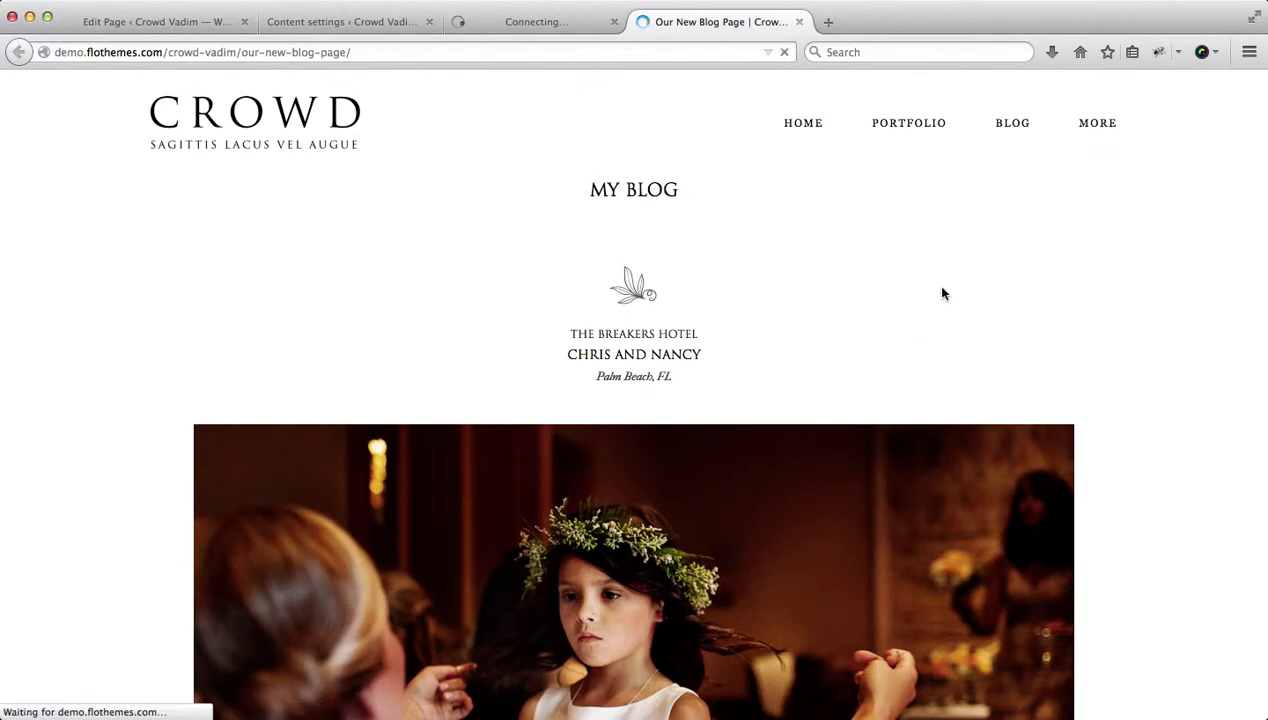
scroll(942, 293, down, 2)
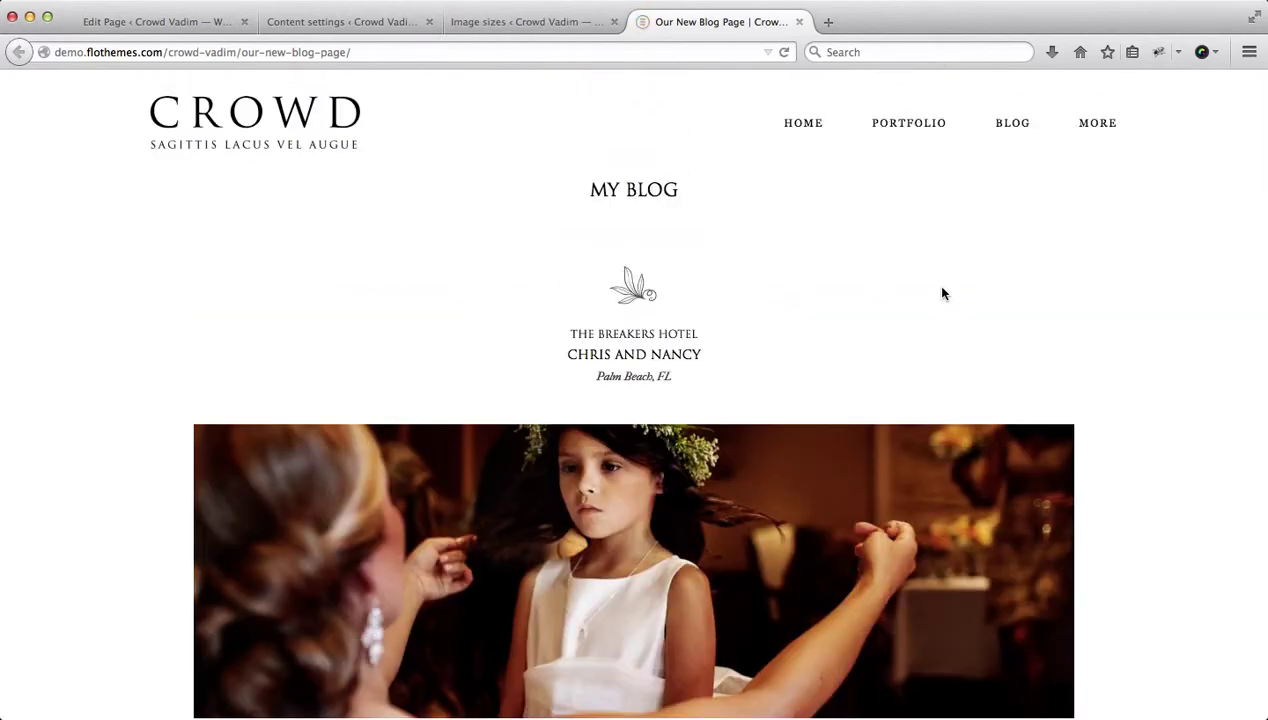
scroll(942, 293, down, 4)
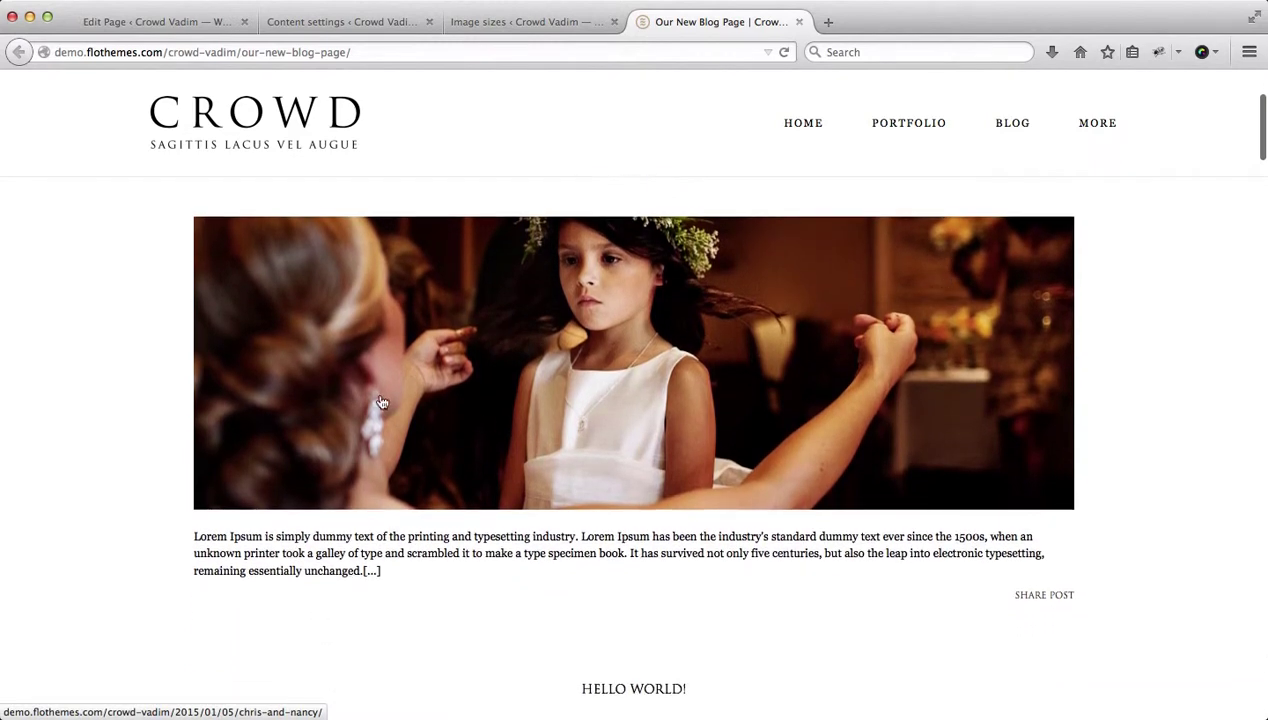
scroll(407, 358, down, 3)
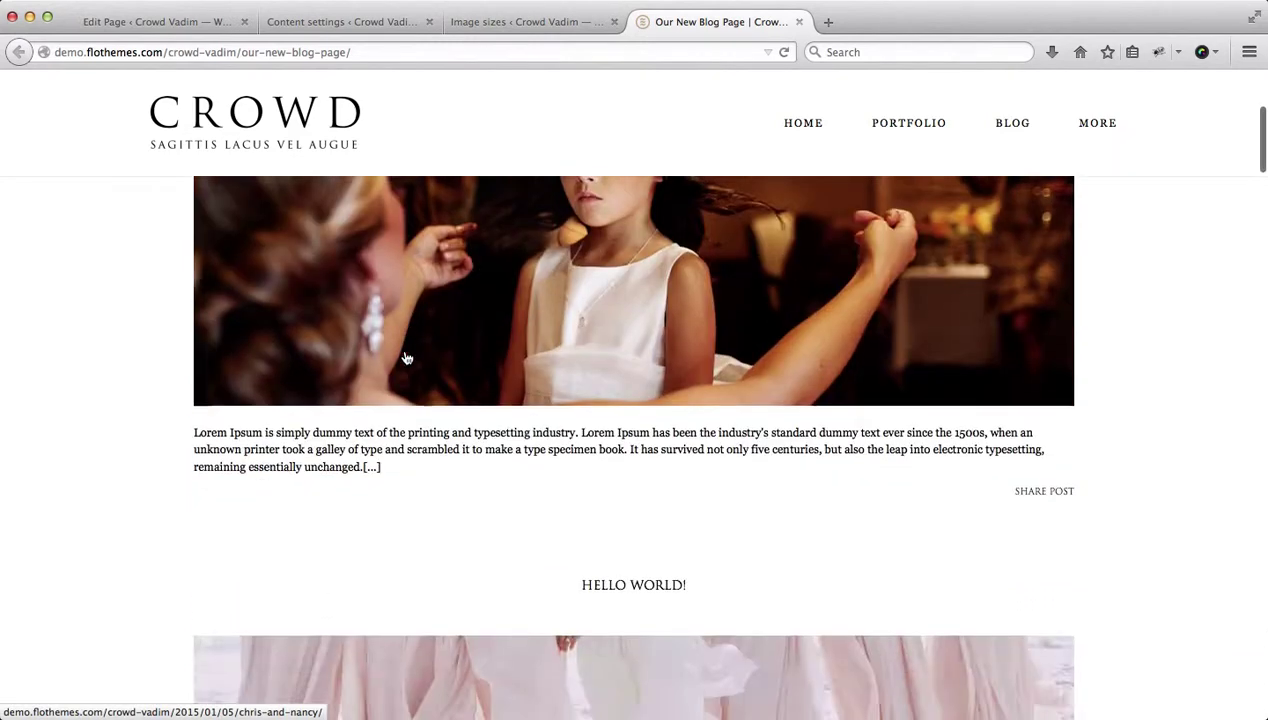
scroll(407, 358, up, 3)
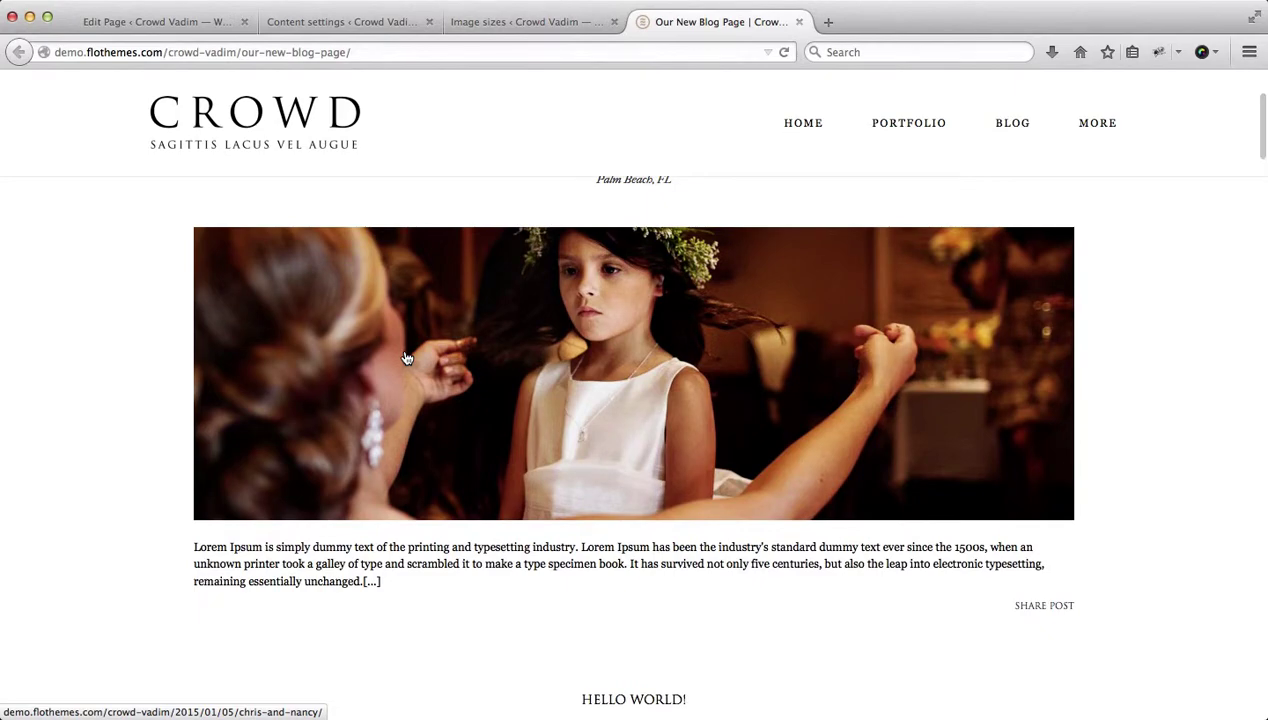
Look over the list-view and grid/thumb-view image dimensions in the Image Sizes settings.
key(ctrl+shift+Tab)
scroll(536, 425, down, 5)
scroll(536, 425, down, 5)
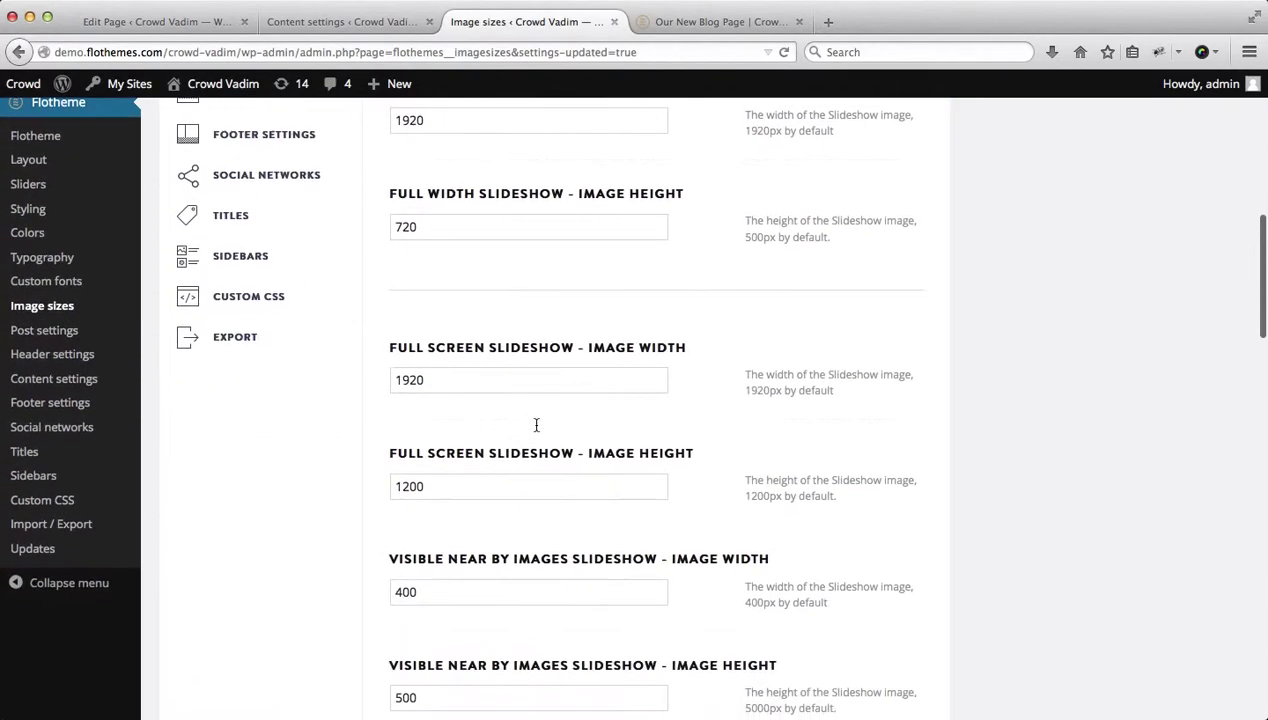
scroll(536, 425, down, 5)
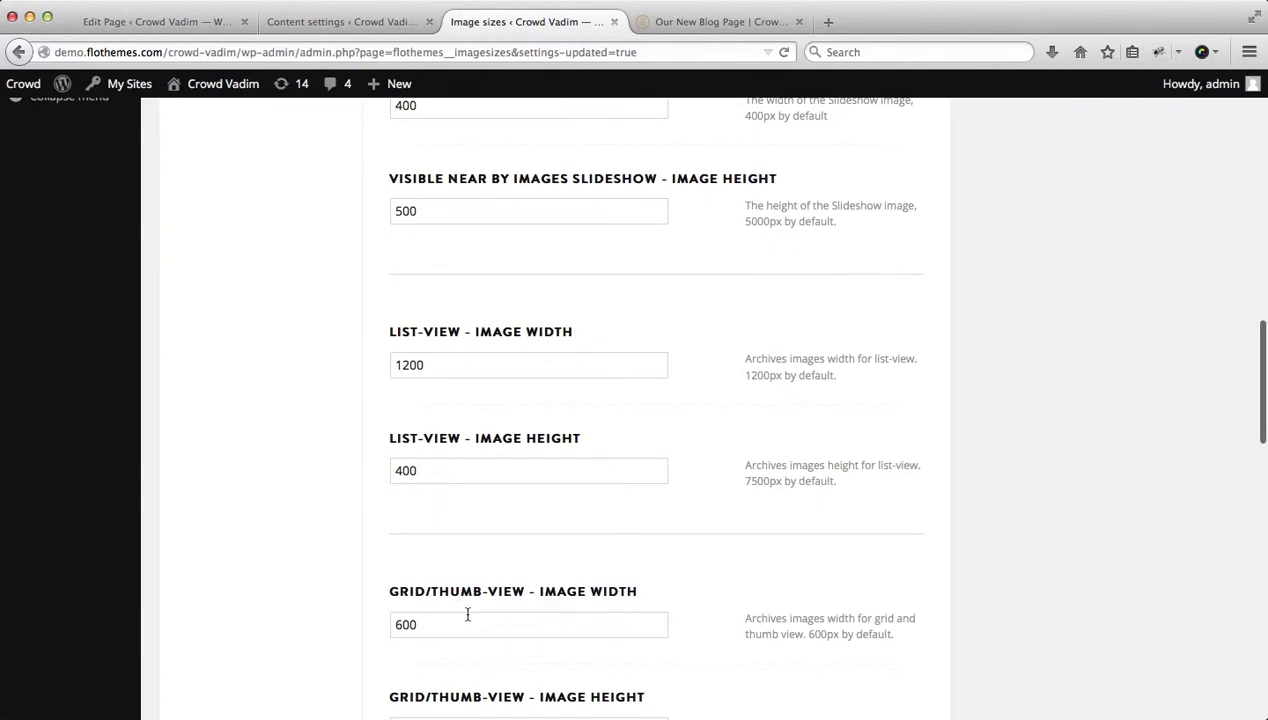
scroll(467, 614, down, 2)
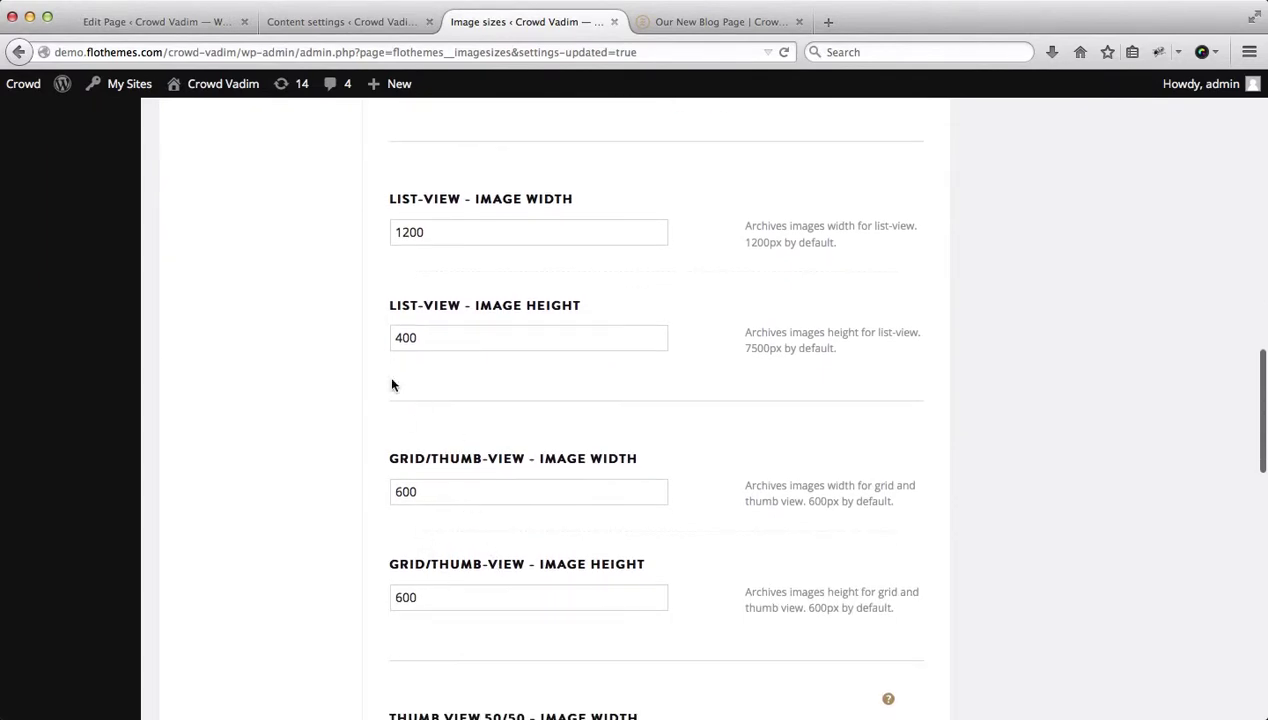
Choose the thumbnail grid with two rows of three tiles as the blog listing layout, save it, and check the blog page.
click(322, 24)
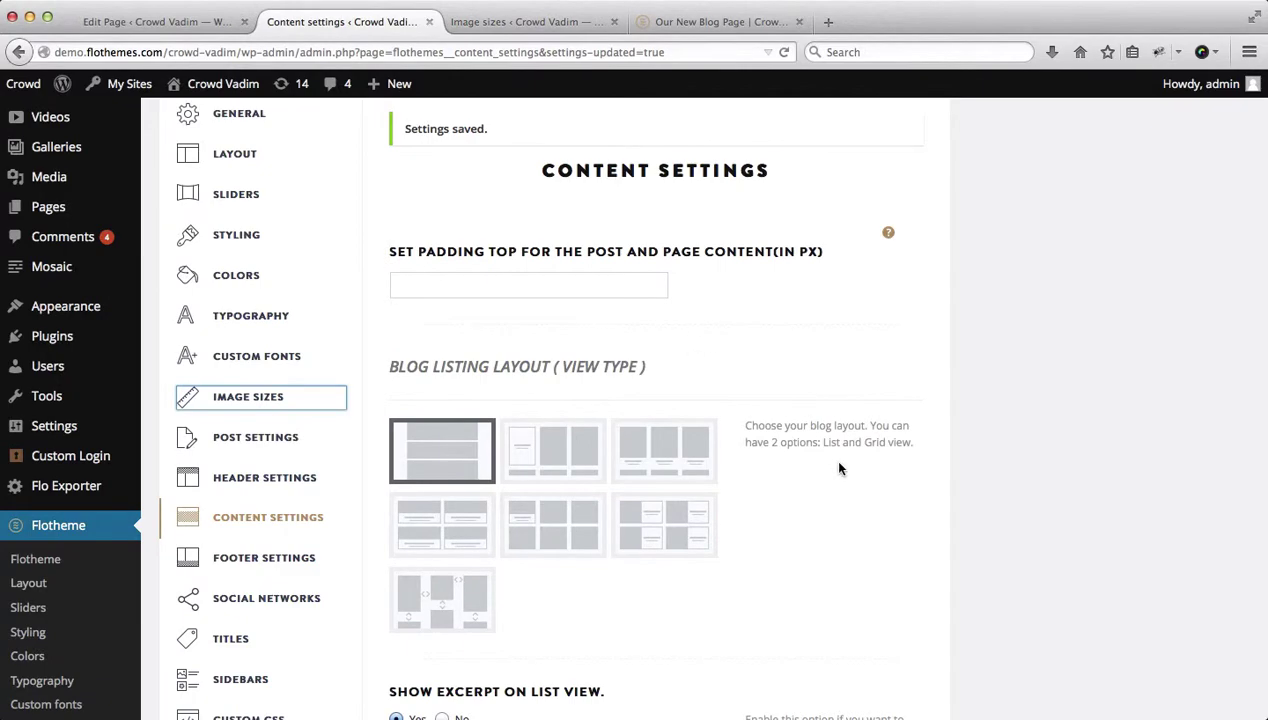
scroll(839, 468, down, 2)
click(566, 450)
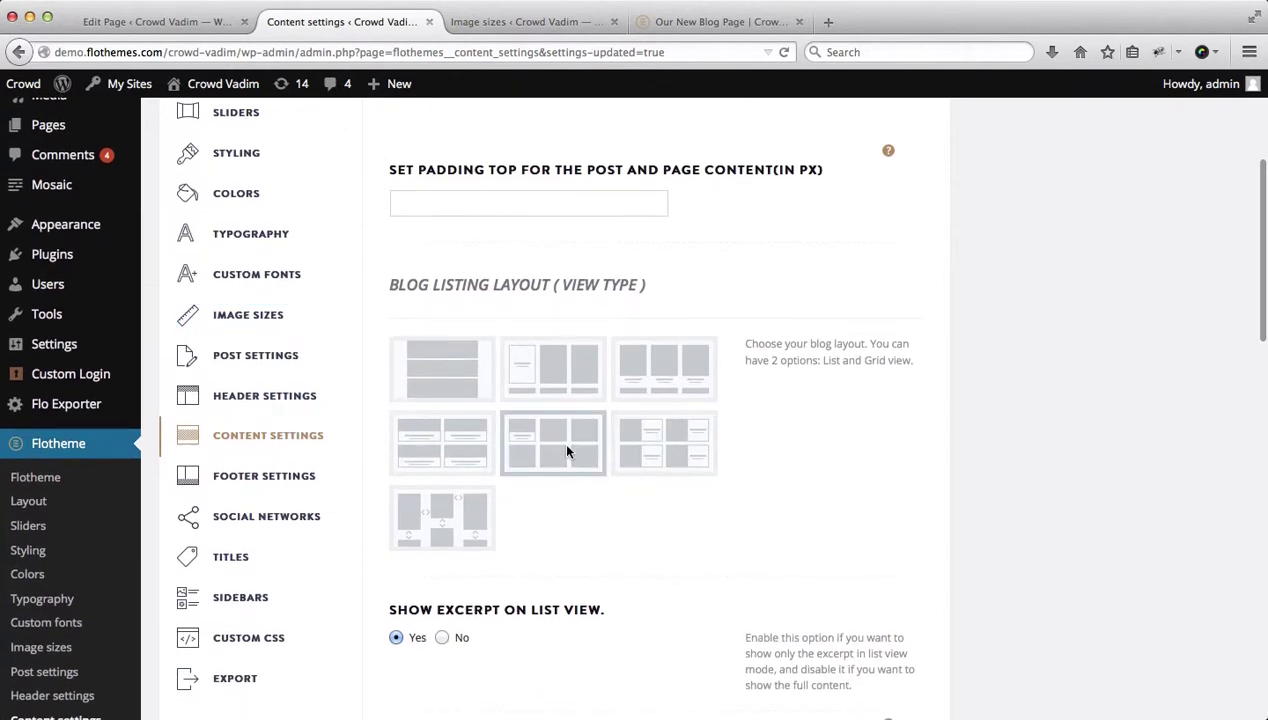
scroll(690, 390, down, 10)
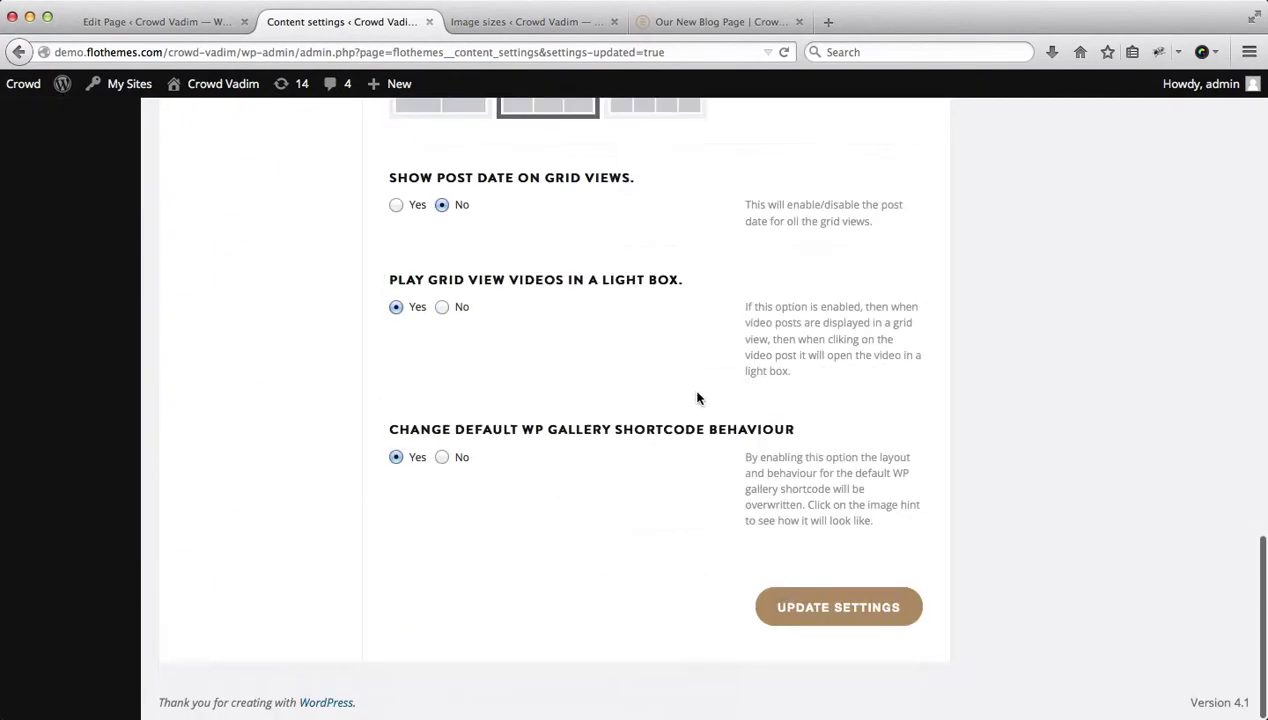
click(838, 609)
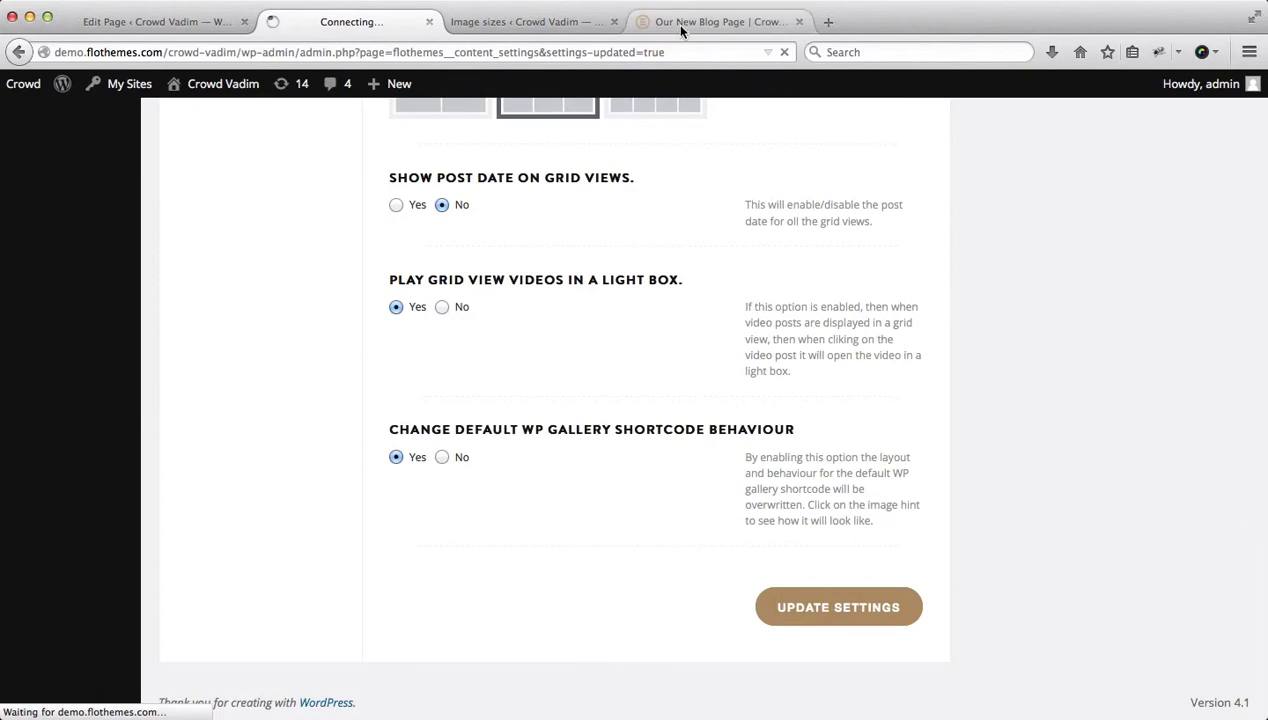
click(680, 30)
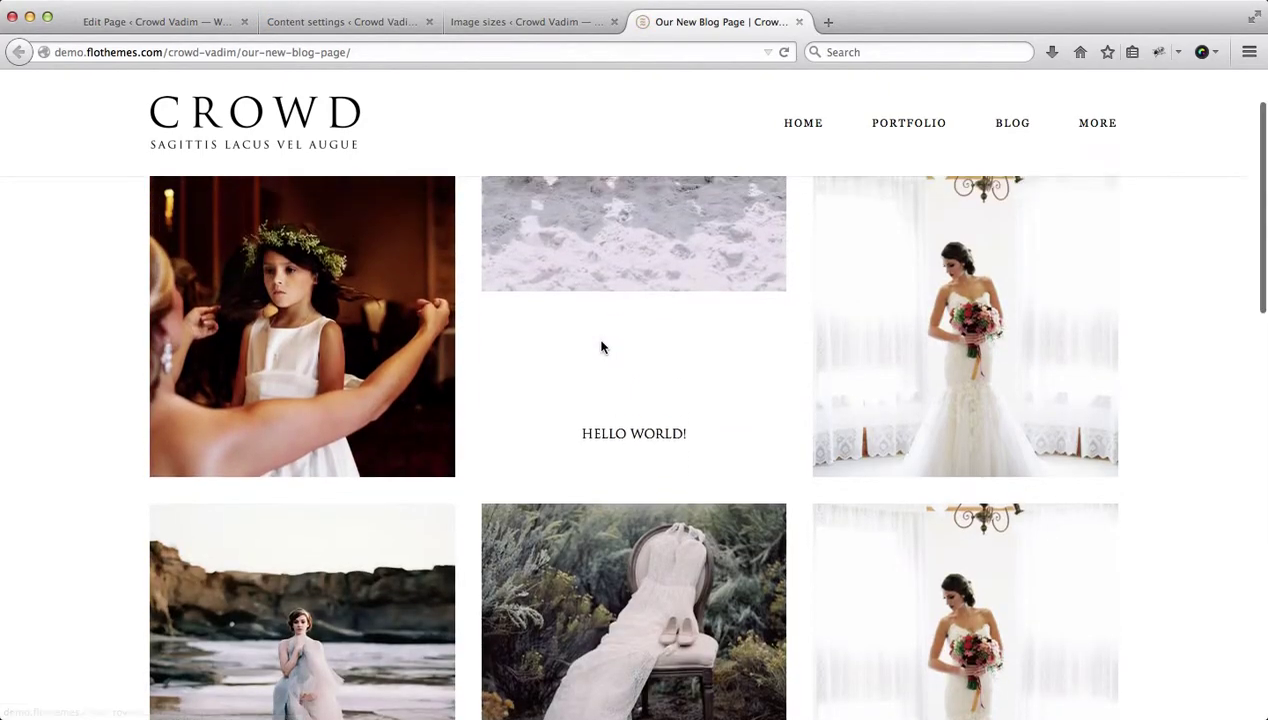
scroll(600, 347, up, 2)
Set the grid/thumb-view image width and height to 300 each, save the image sizes, and return to the blog page.
key(ctrl+shift+Tab)
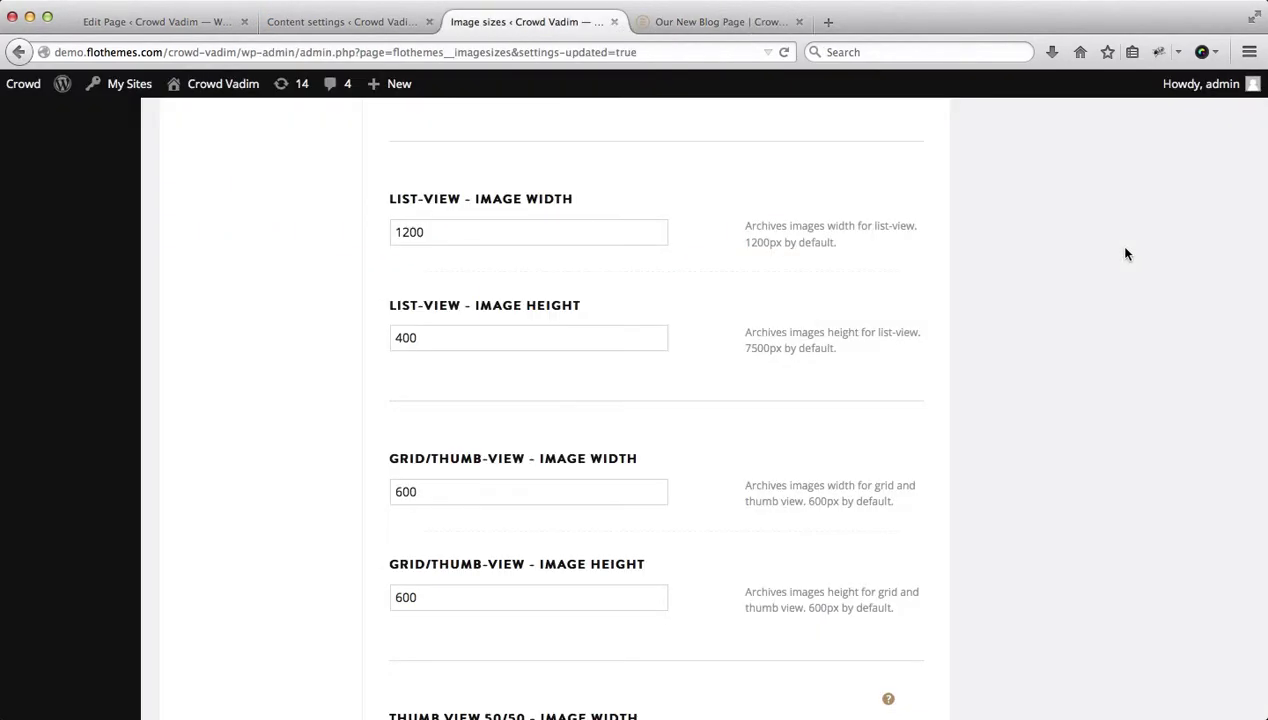
double_click(431, 487)
text(300)
key(Tab)
text(3)
key(Tab)
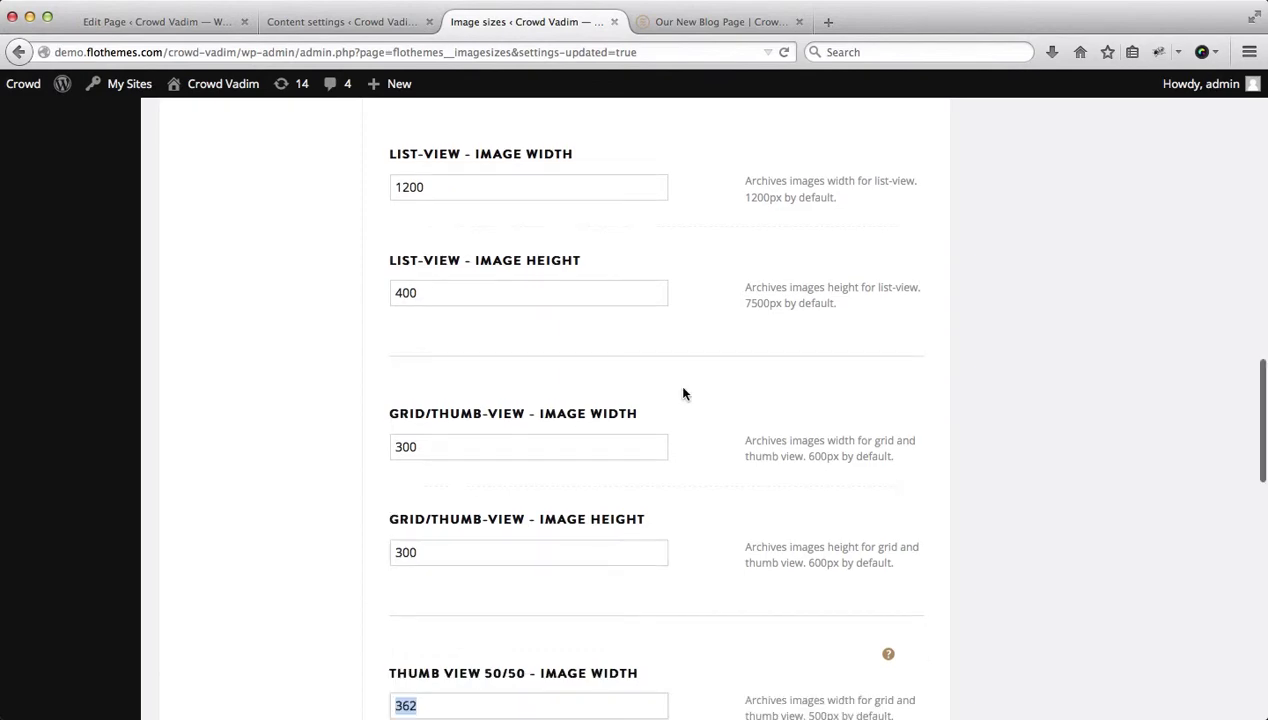
scroll(683, 393, down, 20)
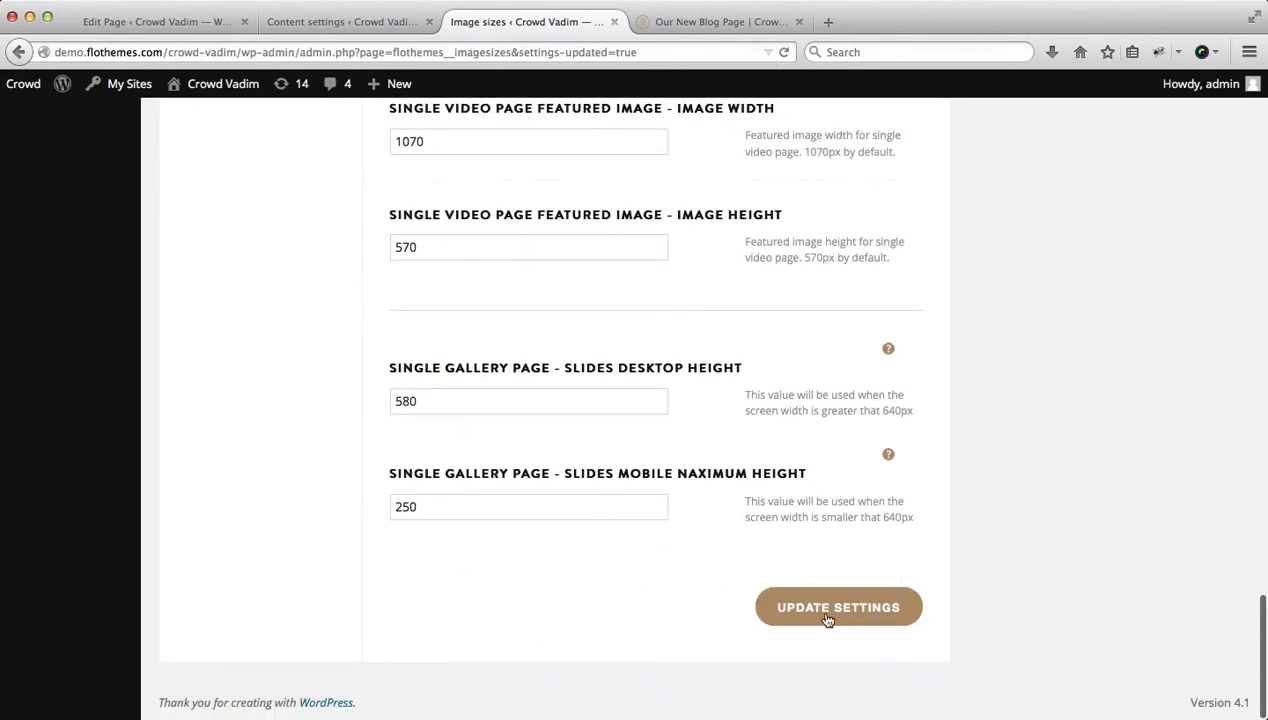
click(828, 618)
click(660, 30)
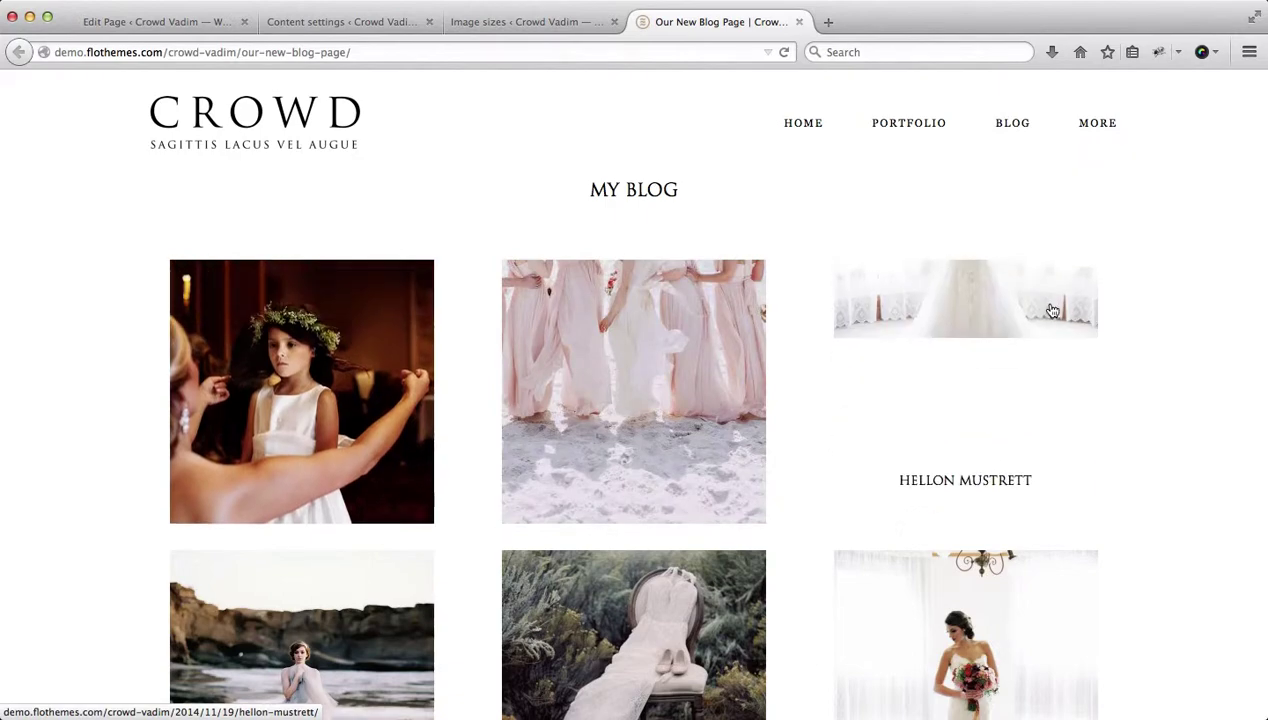
Look over the thumbnails on the blog page and check the Thumb View 50/50 dimensions in the Image Sizes settings.
scroll(1047, 308, down, 5)
scroll(1051, 311, up, 5)
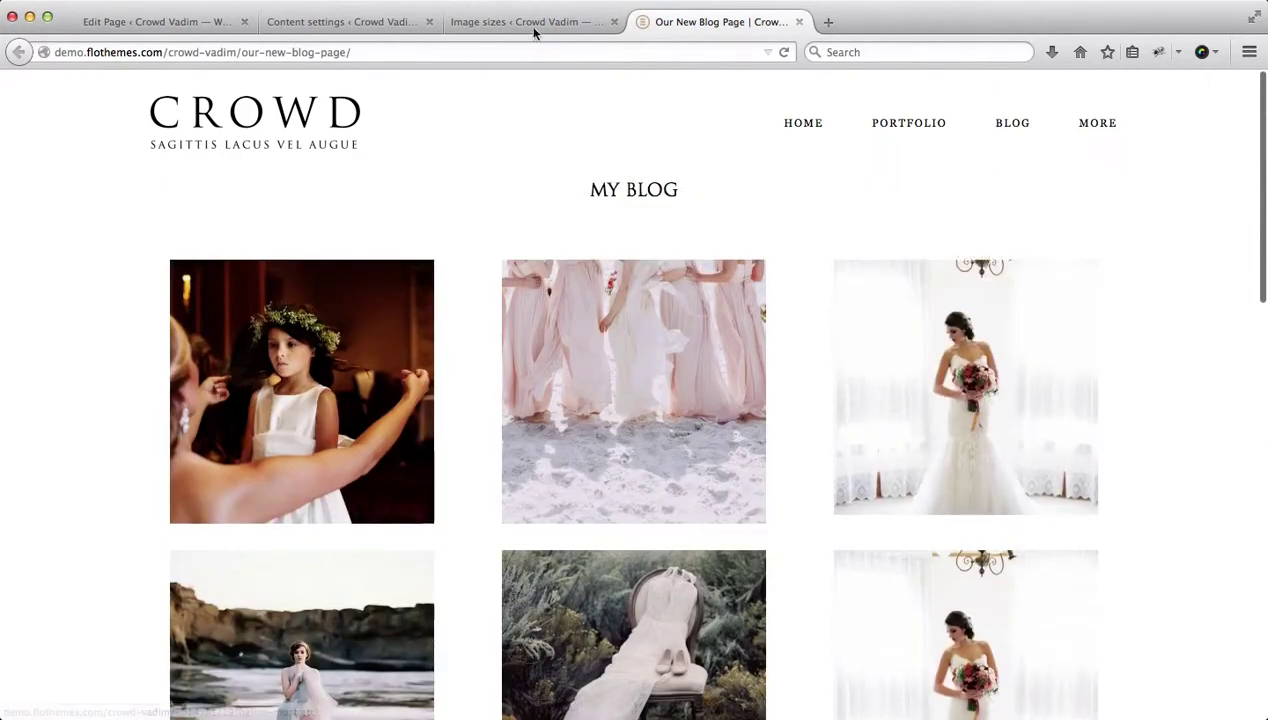
click(505, 23)
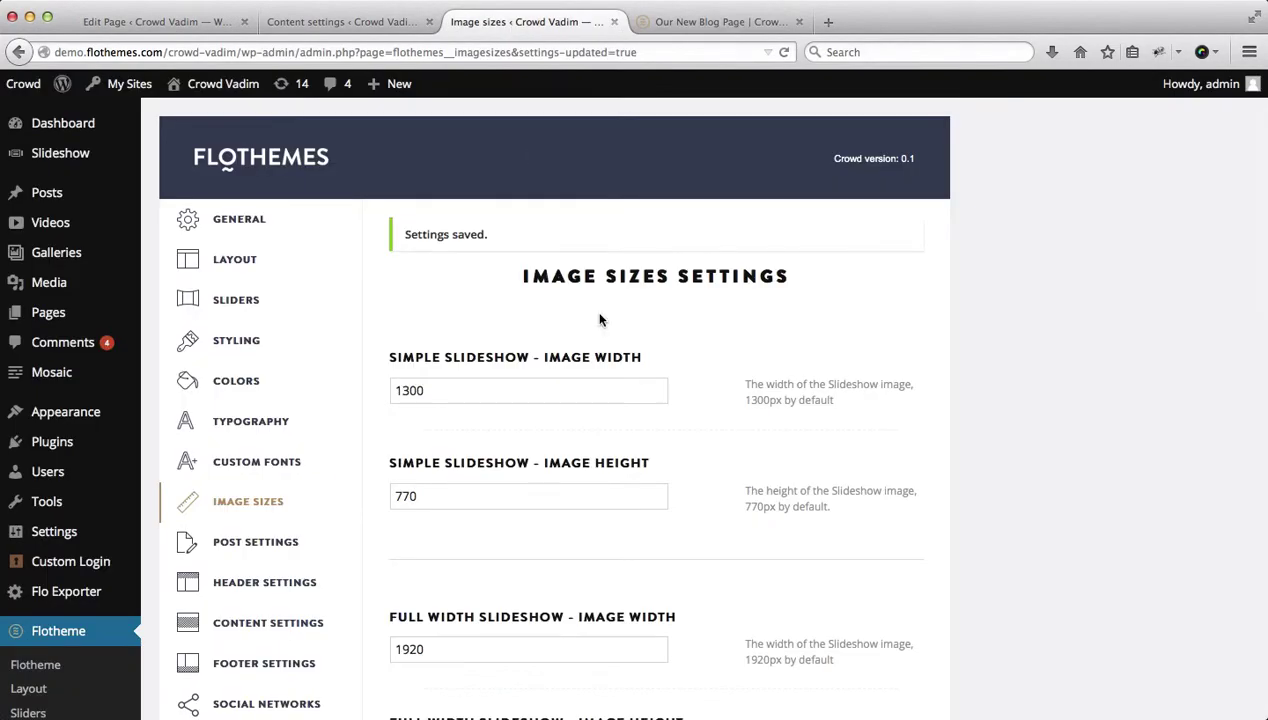
scroll(600, 320, down, 12)
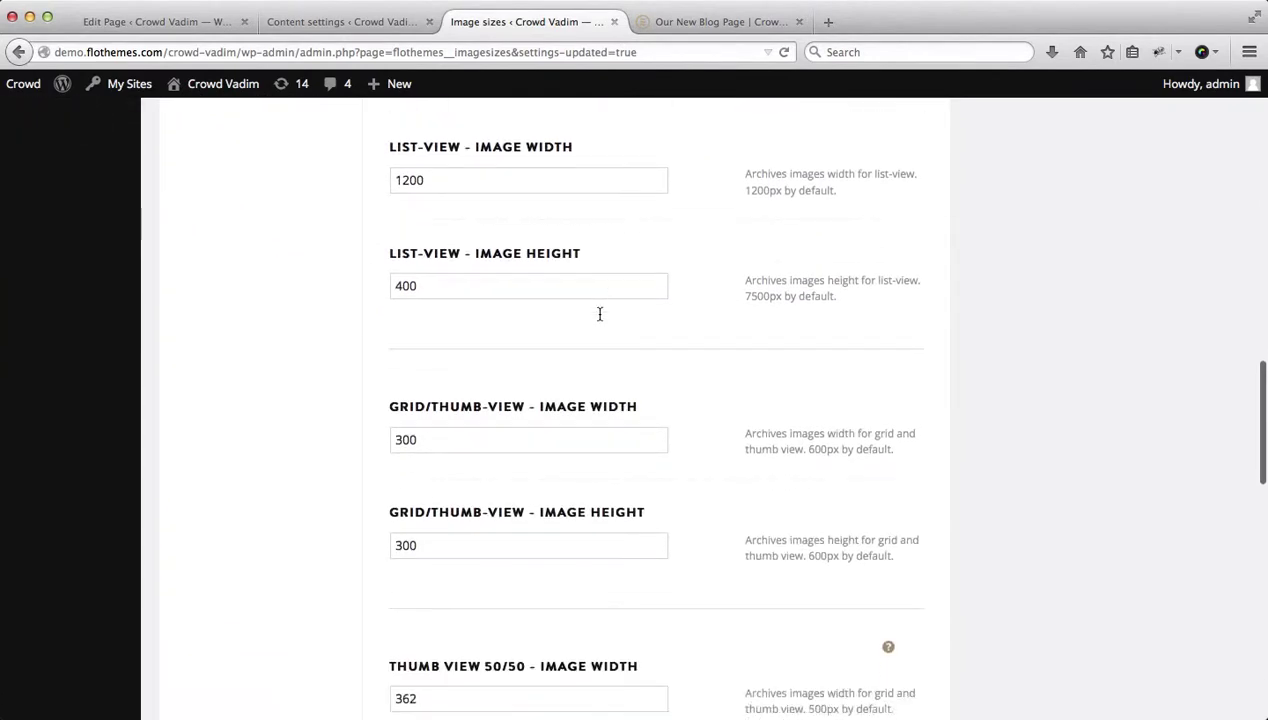
scroll(600, 314, down, 3)
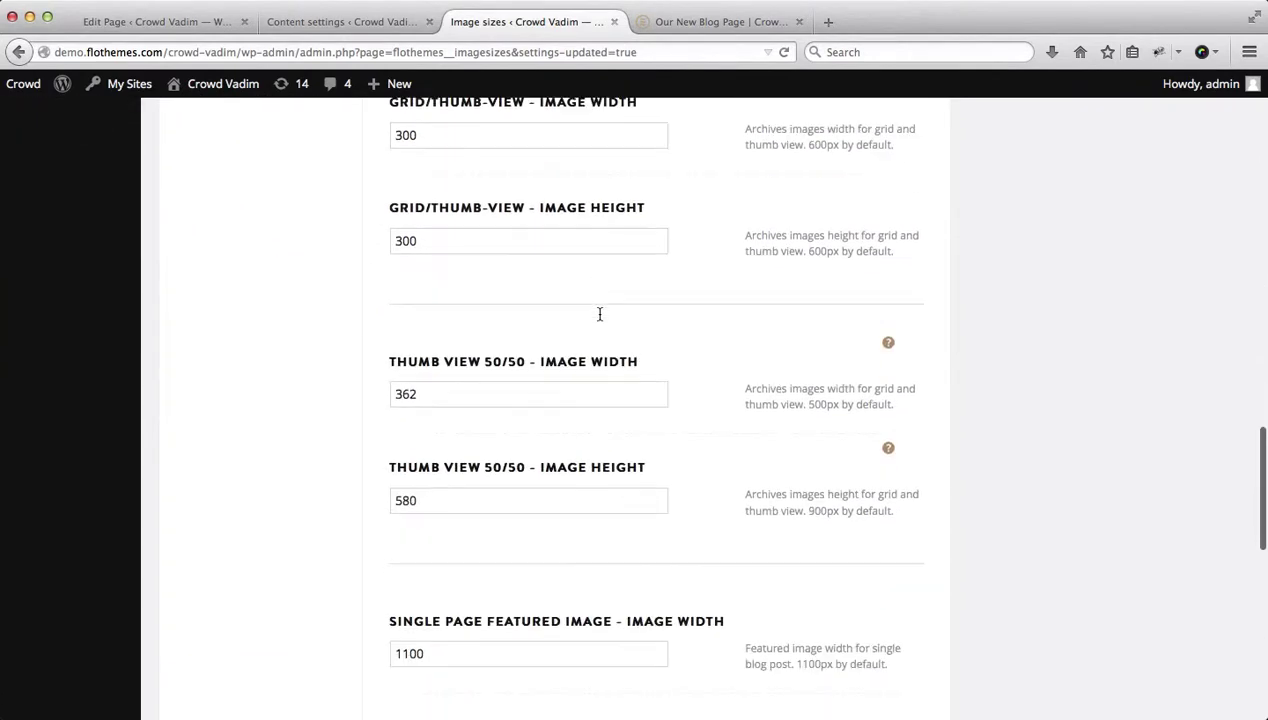
double_click(468, 401)
Choose the 50/50 grid with text beside each thumbnail as the blog listing layout and save the content settings.
click(368, 22)
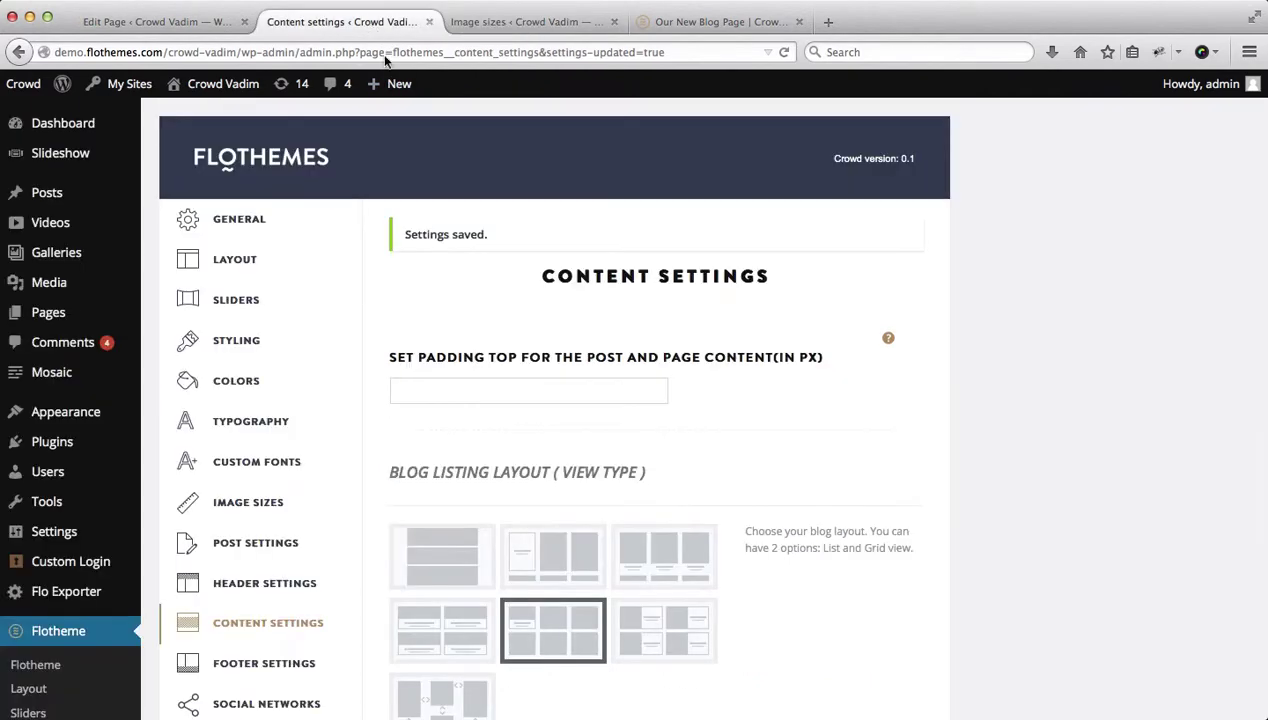
scroll(693, 345, down, 5)
click(674, 424)
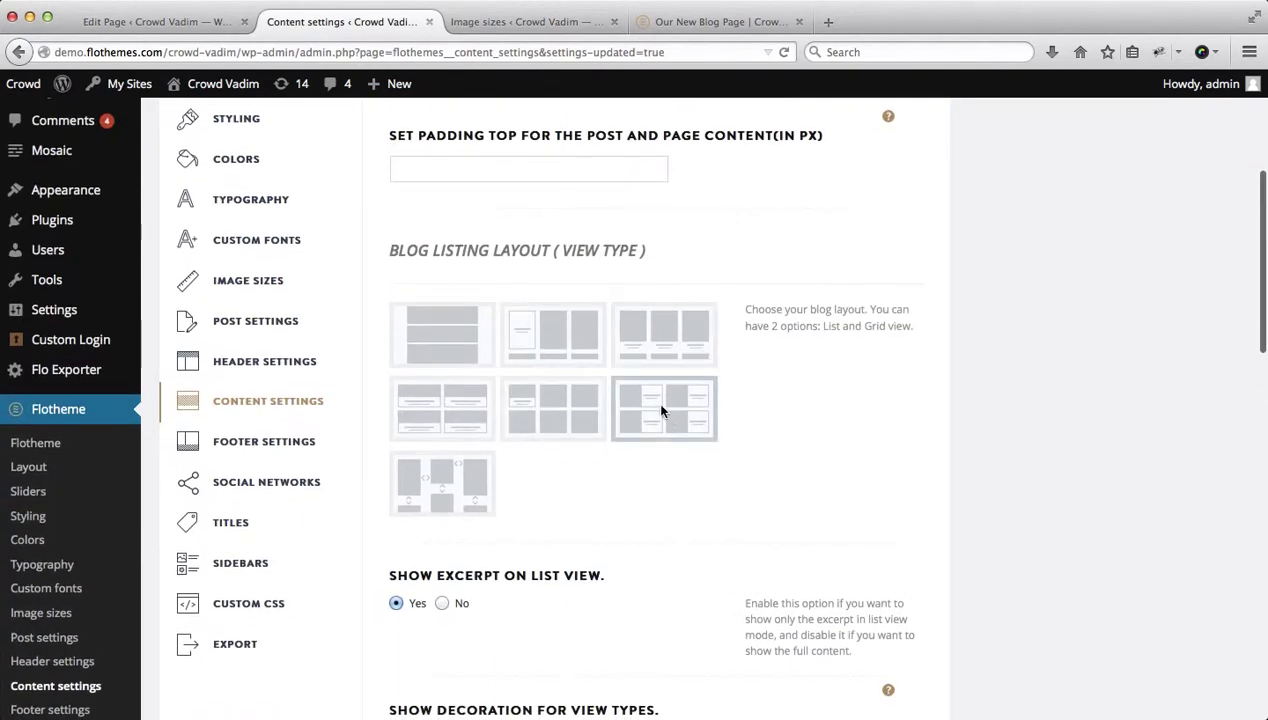
click(466, 24)
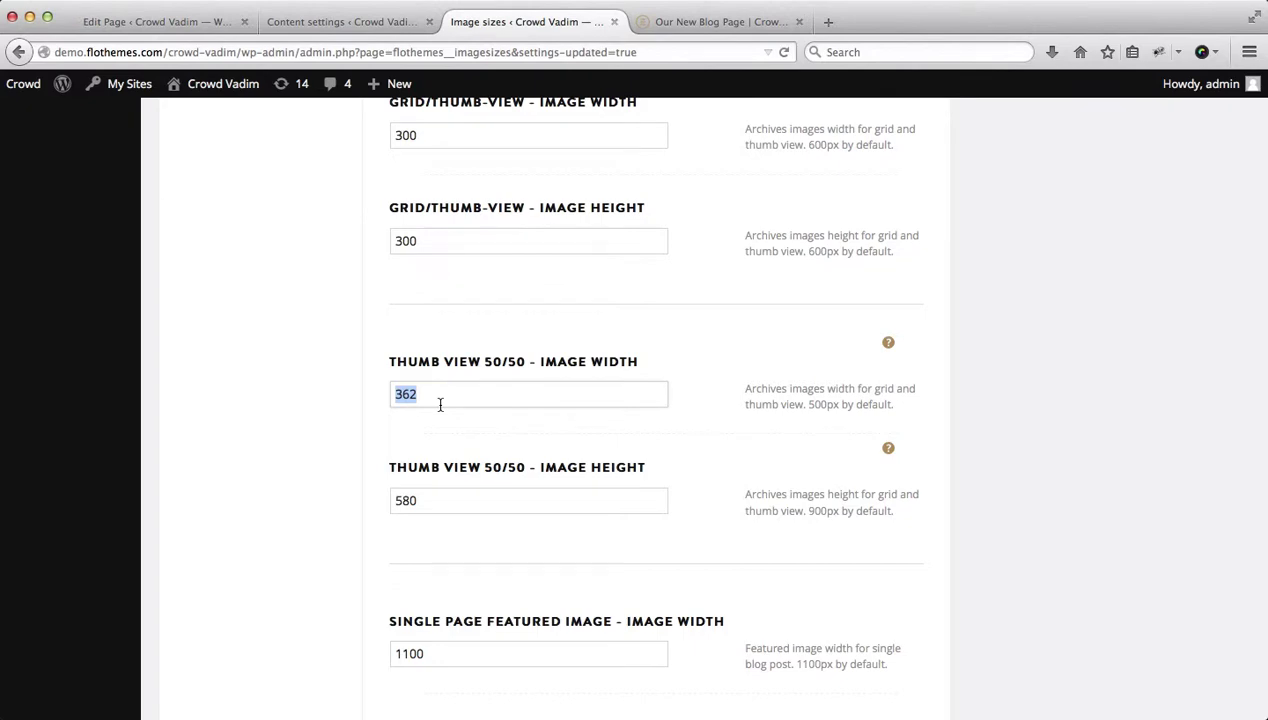
click(334, 24)
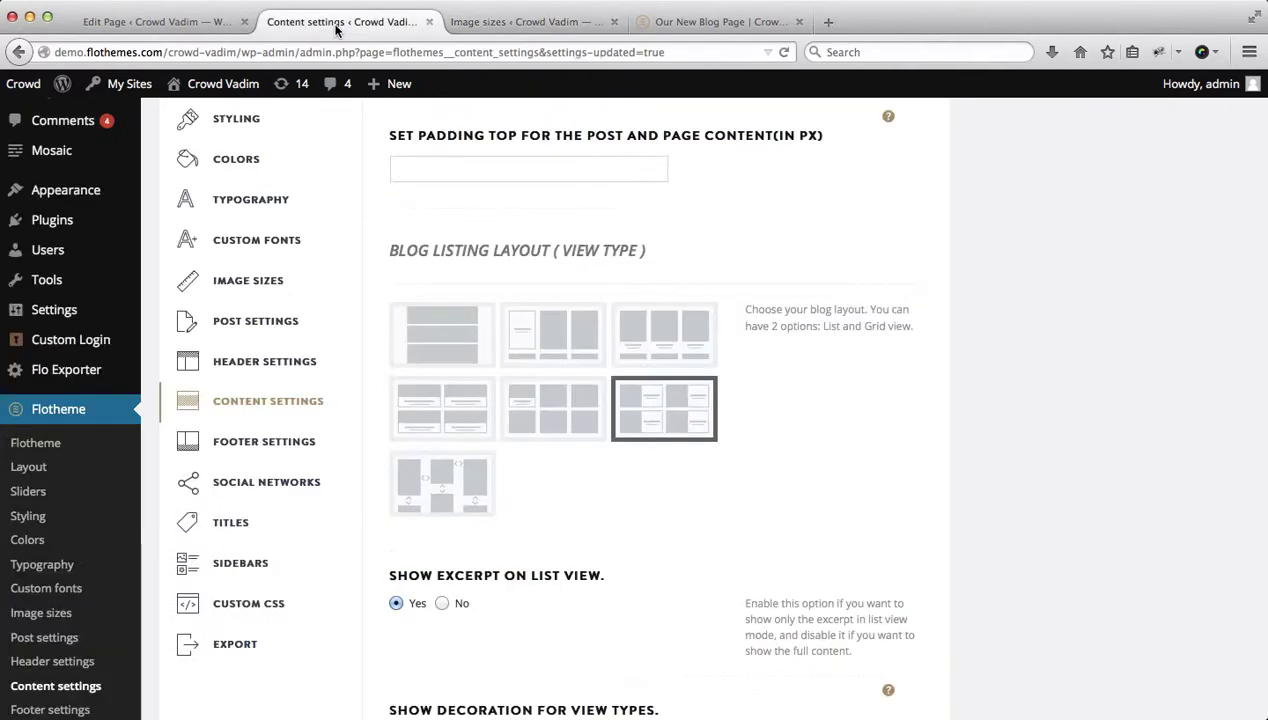
scroll(661, 315, down, 1)
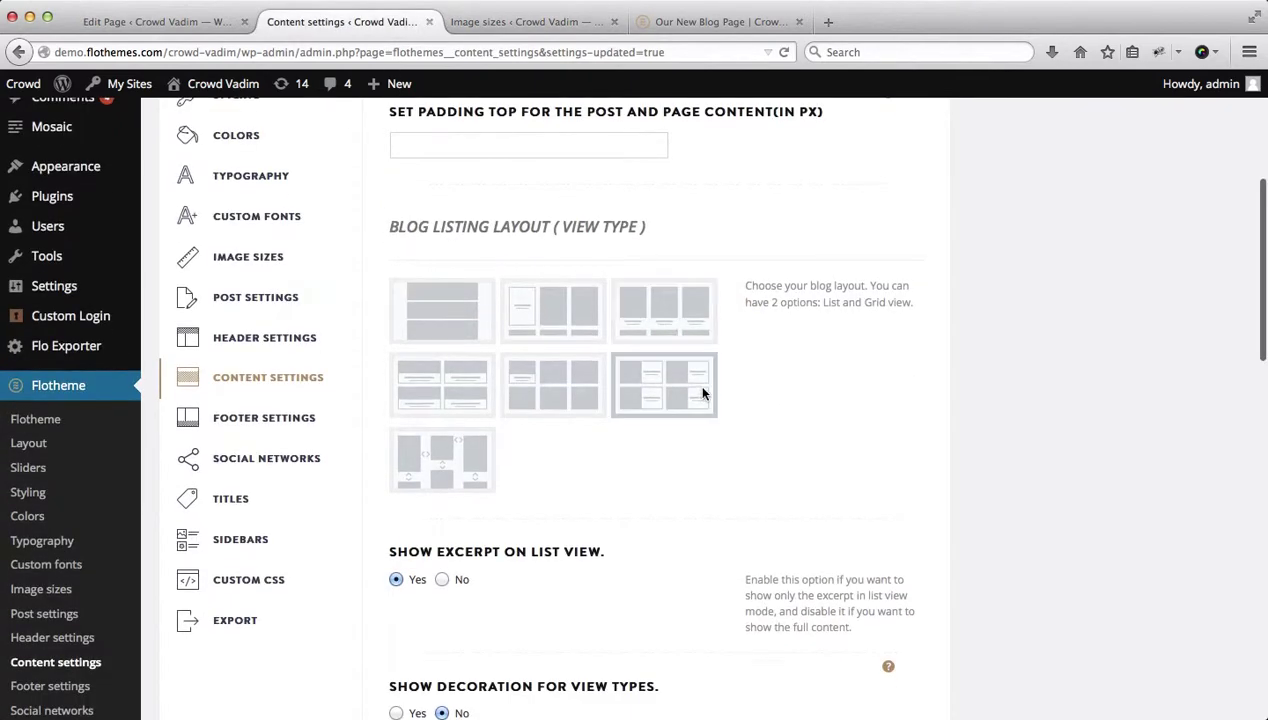
scroll(694, 400, down, 5)
scroll(694, 400, down, 15)
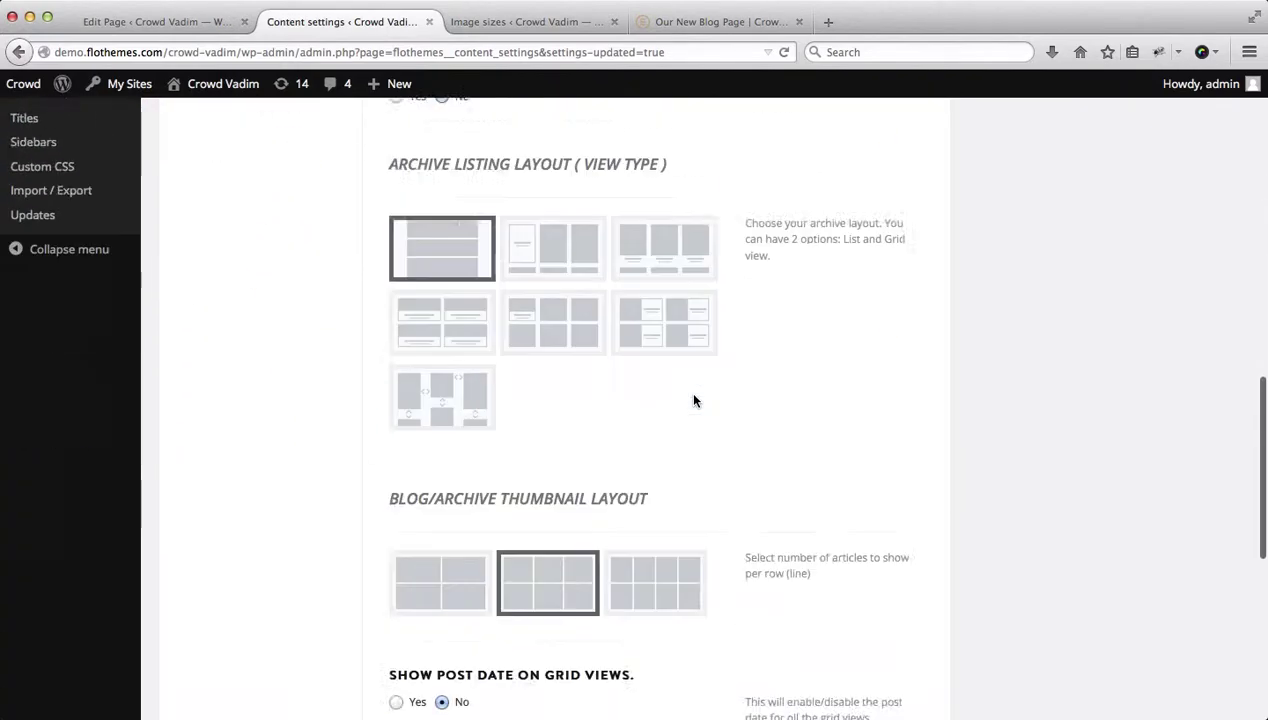
click(823, 606)
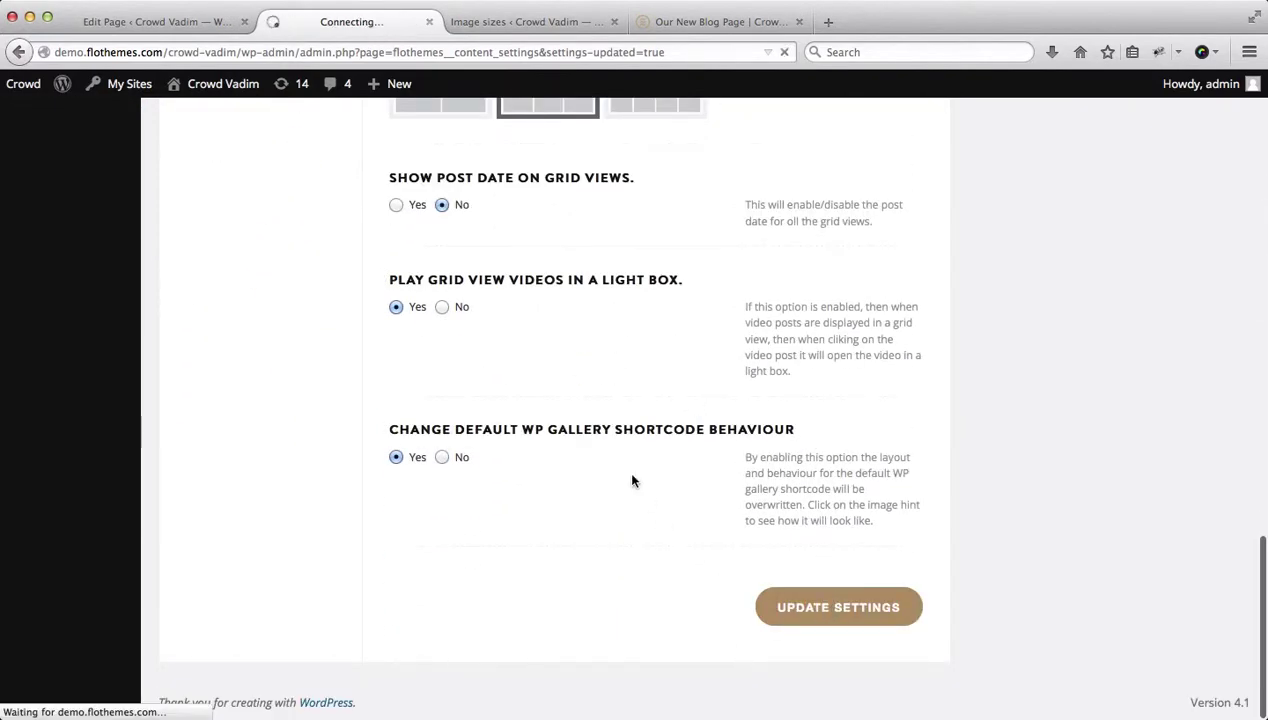
Review the remaining content settings, including excerpt, decoration, archive layout, thumbnails per row, post date and light box options.
scroll(631, 478, up, 10)
scroll(631, 481, up, 1)
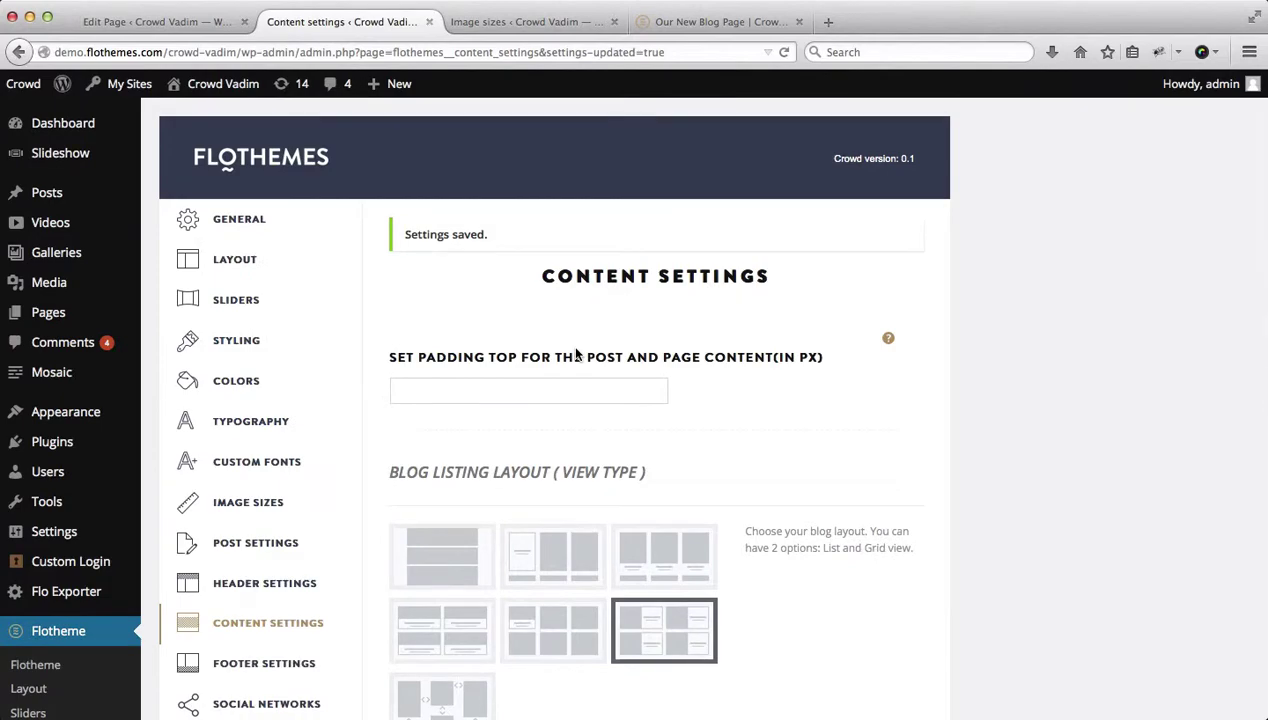
scroll(576, 353, down, 5)
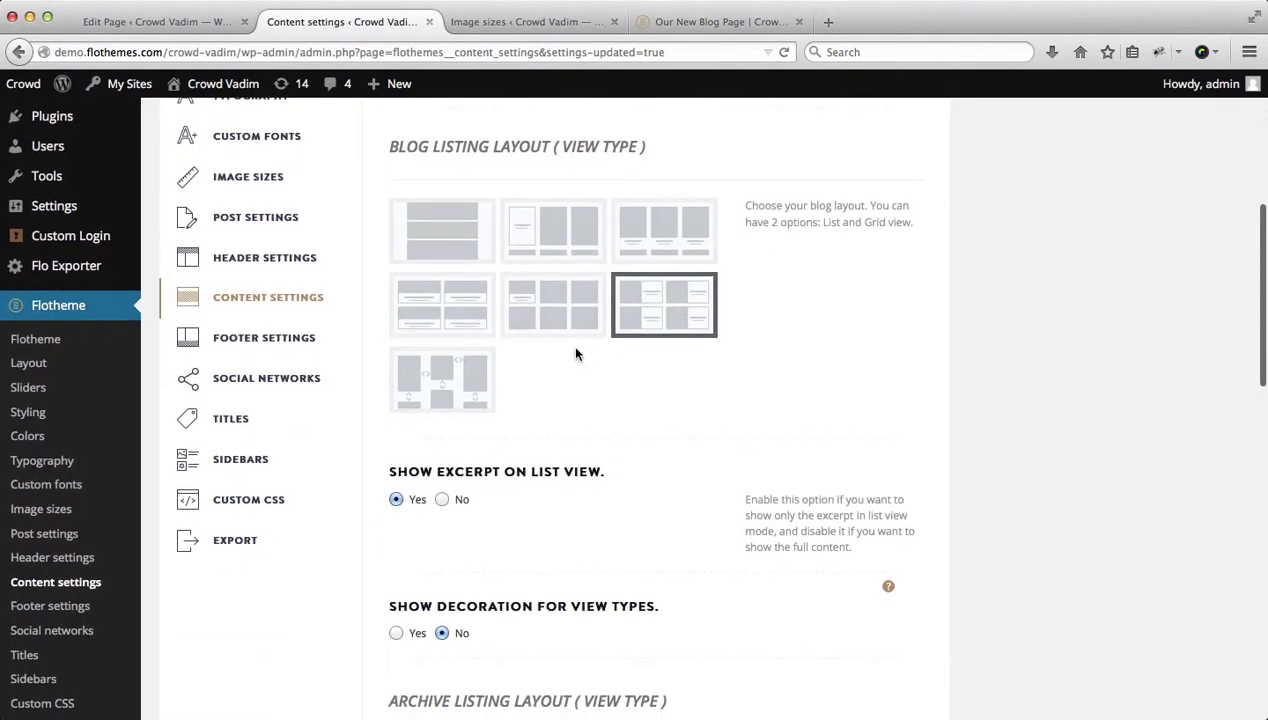
scroll(576, 353, down, 3)
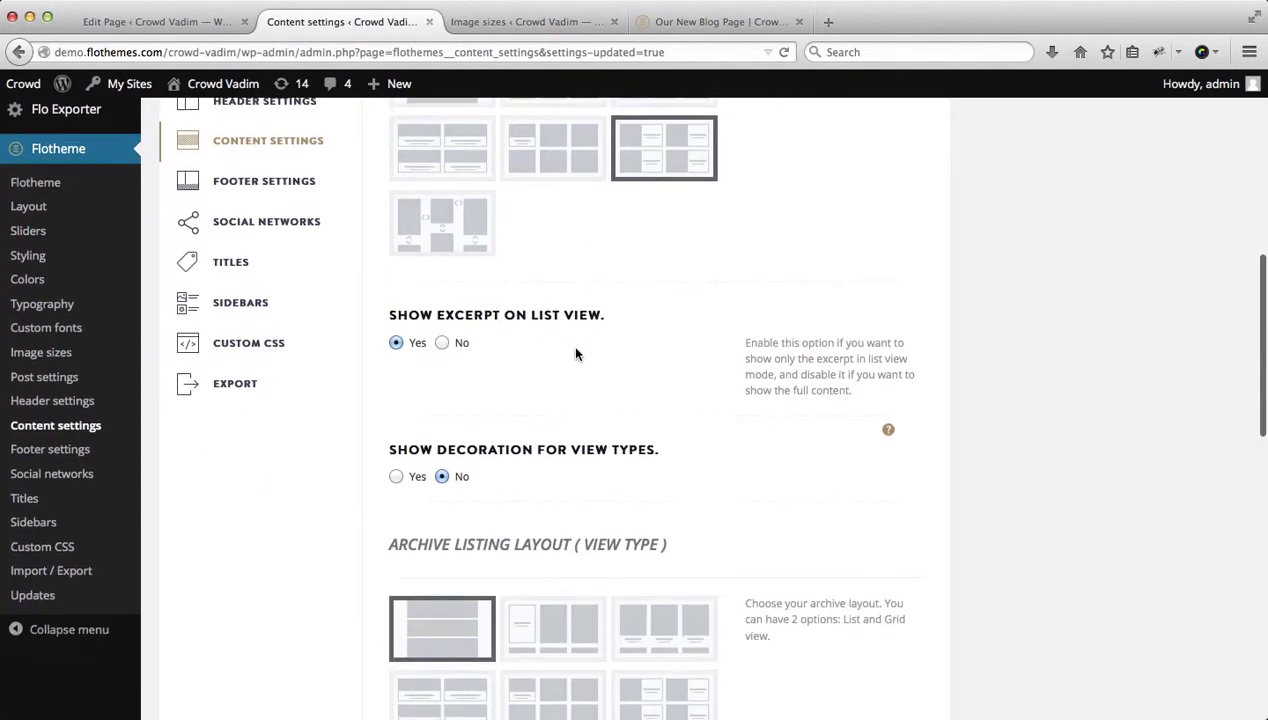
scroll(575, 353, down, 4)
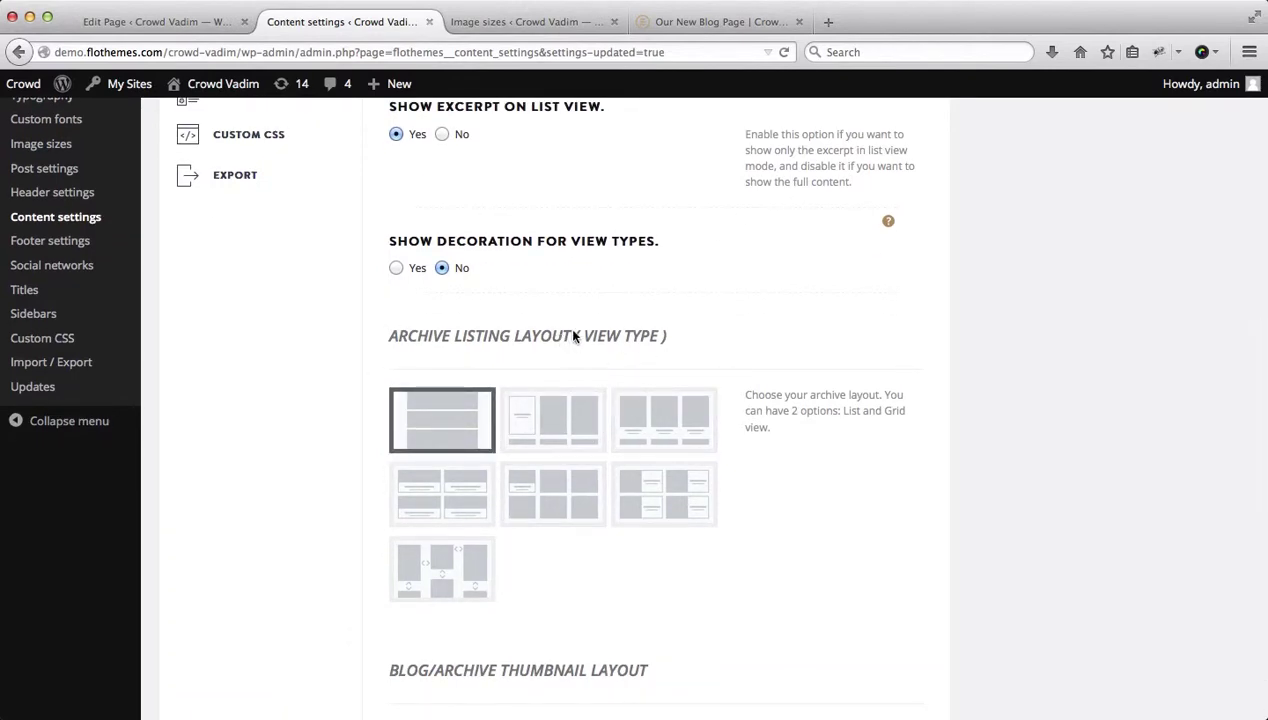
scroll(588, 333, down, 5)
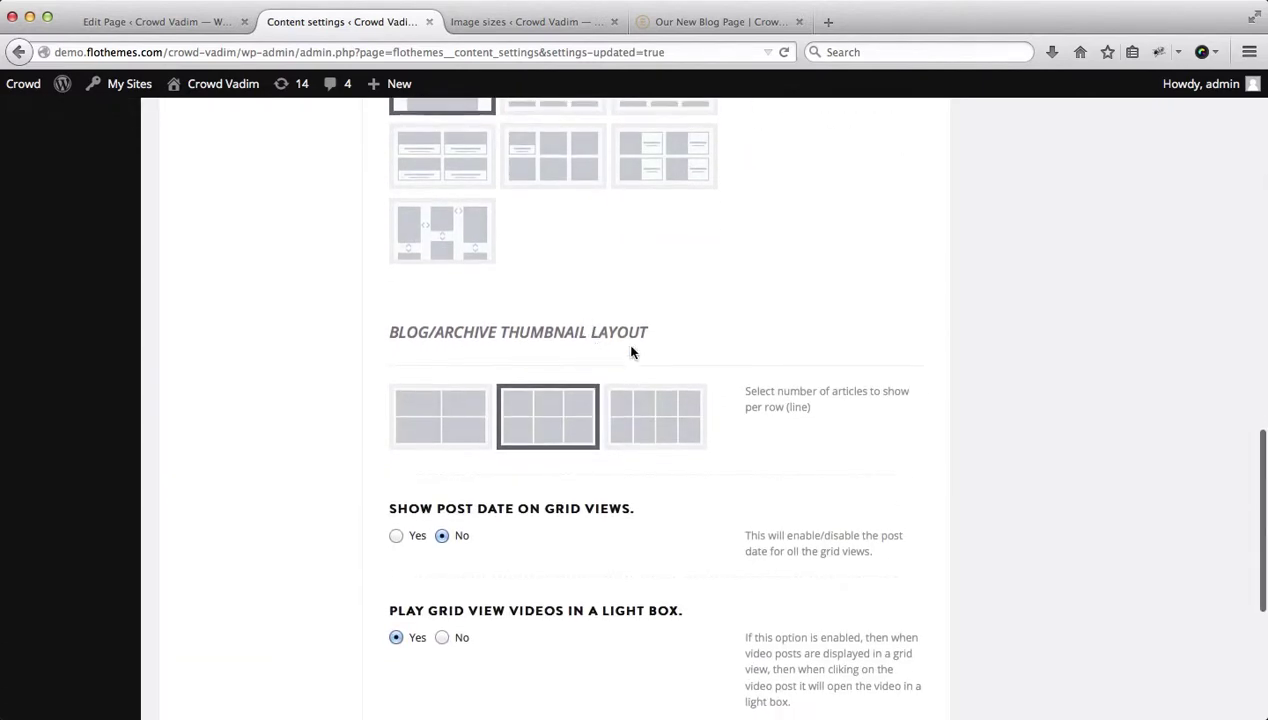
scroll(569, 329, down, 3)
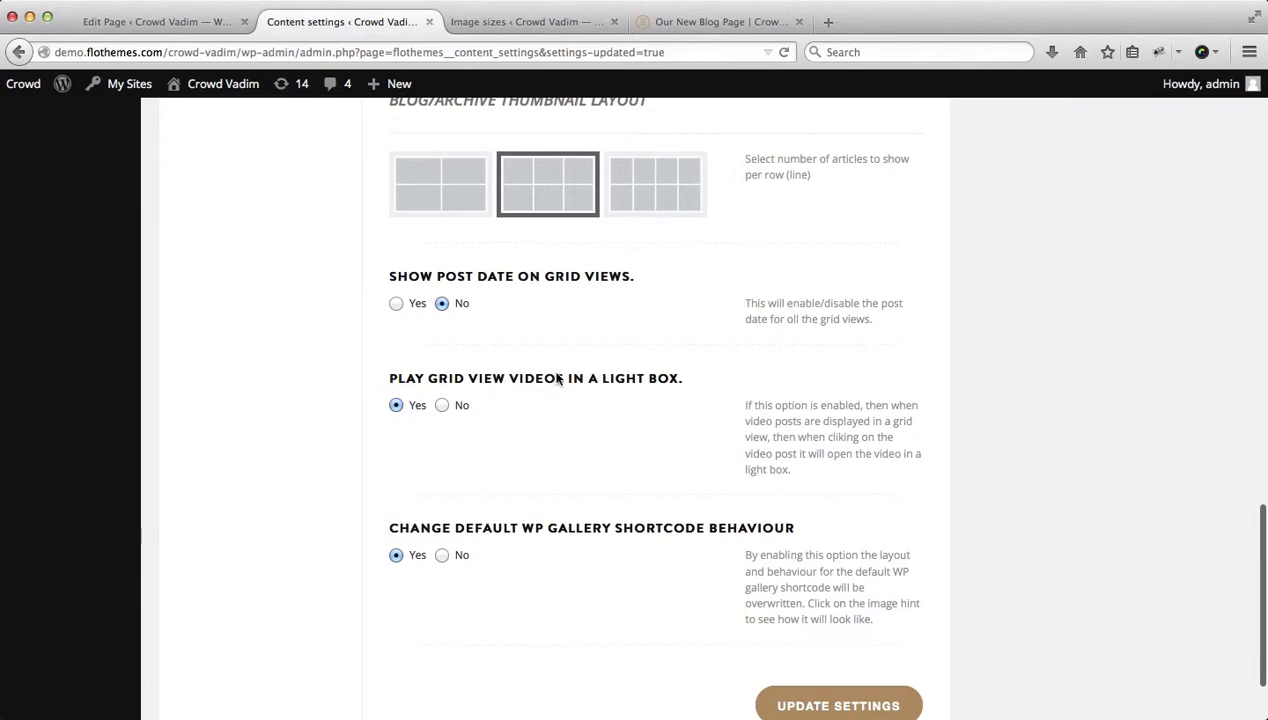
scroll(555, 444, up, 10)
scroll(556, 446, up, 3)
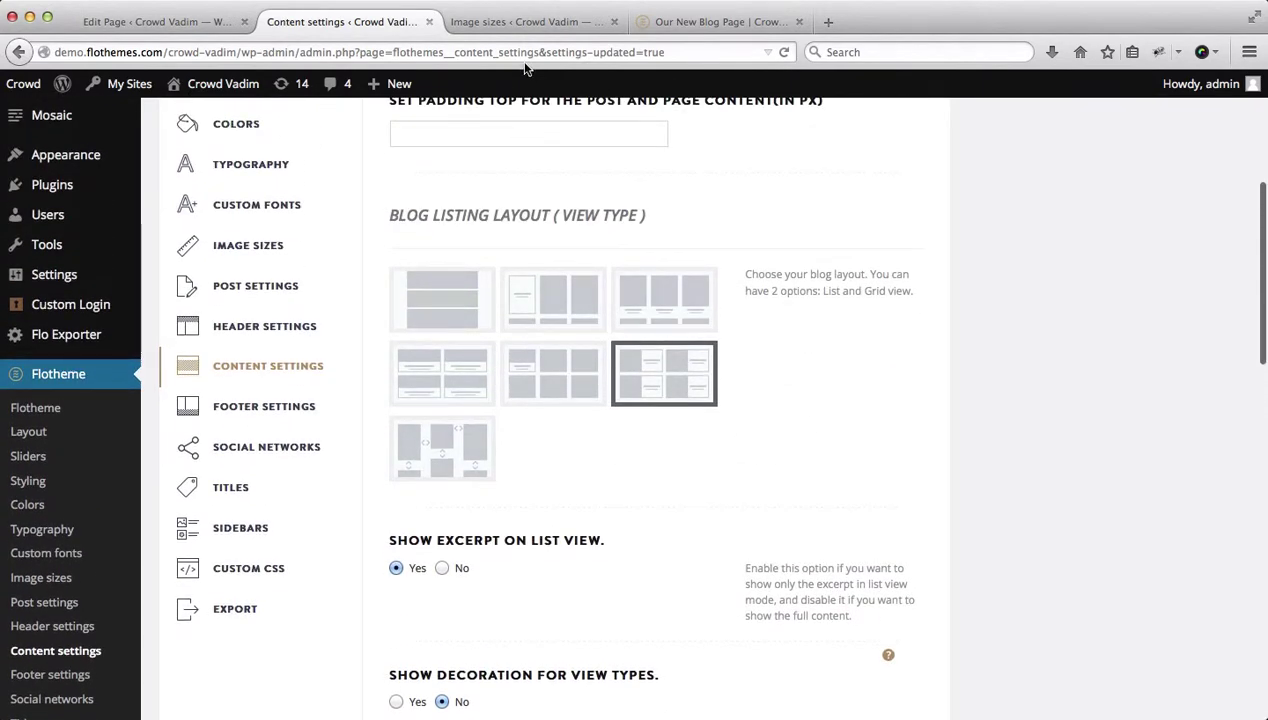
Review the list-view, grid/thumb-view and Thumb View 50/50 image dimensions in the Image Sizes settings.
click(480, 28)
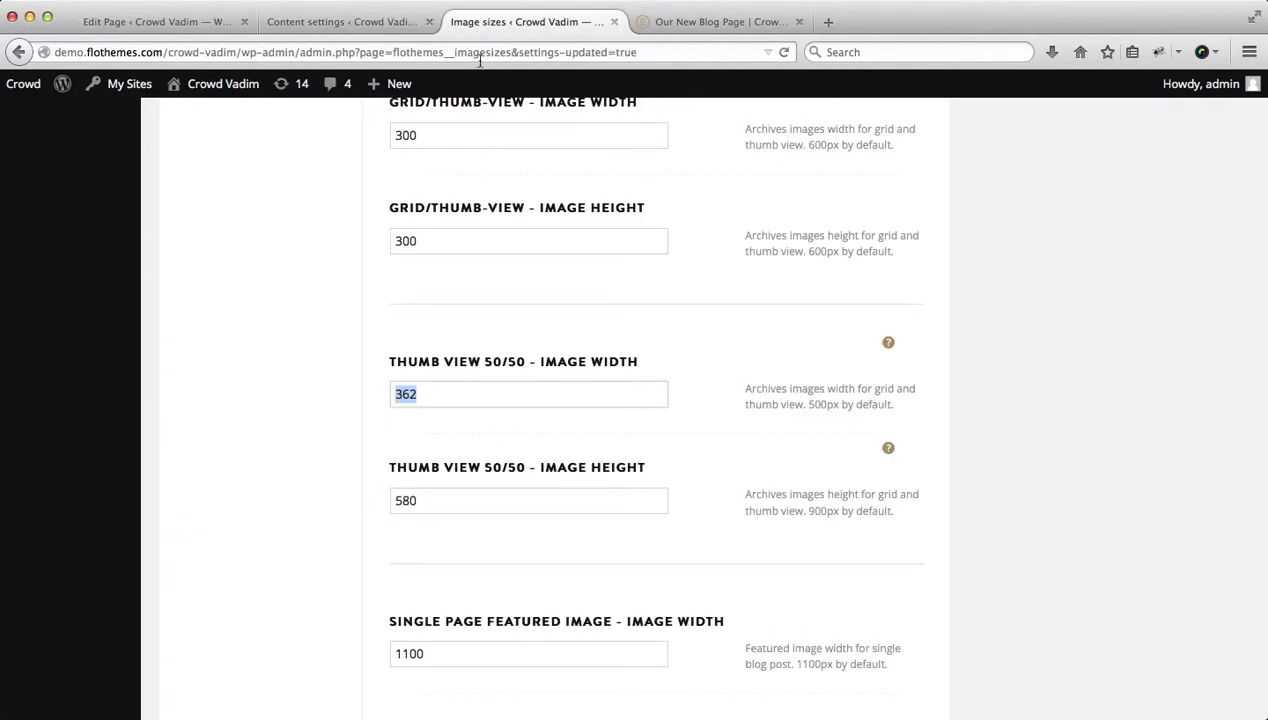
scroll(590, 323, up, 3)
scroll(590, 323, up, 2)
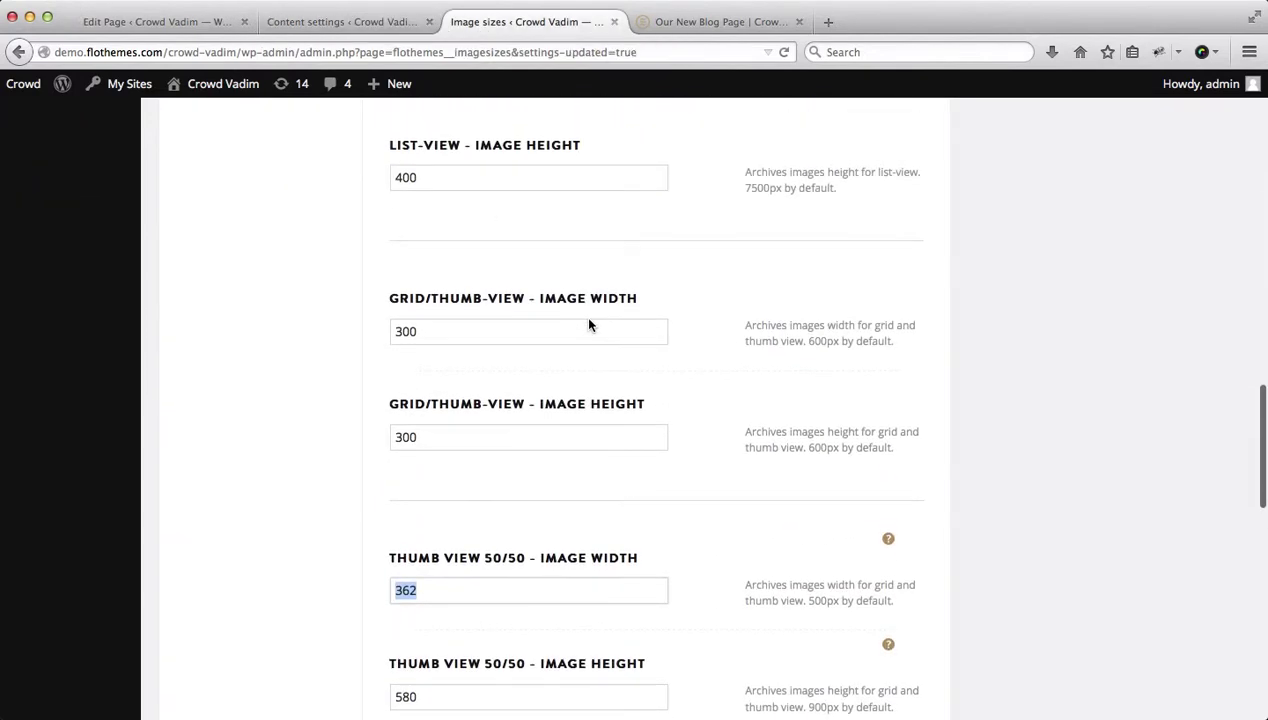
scroll(589, 319, up, 3)
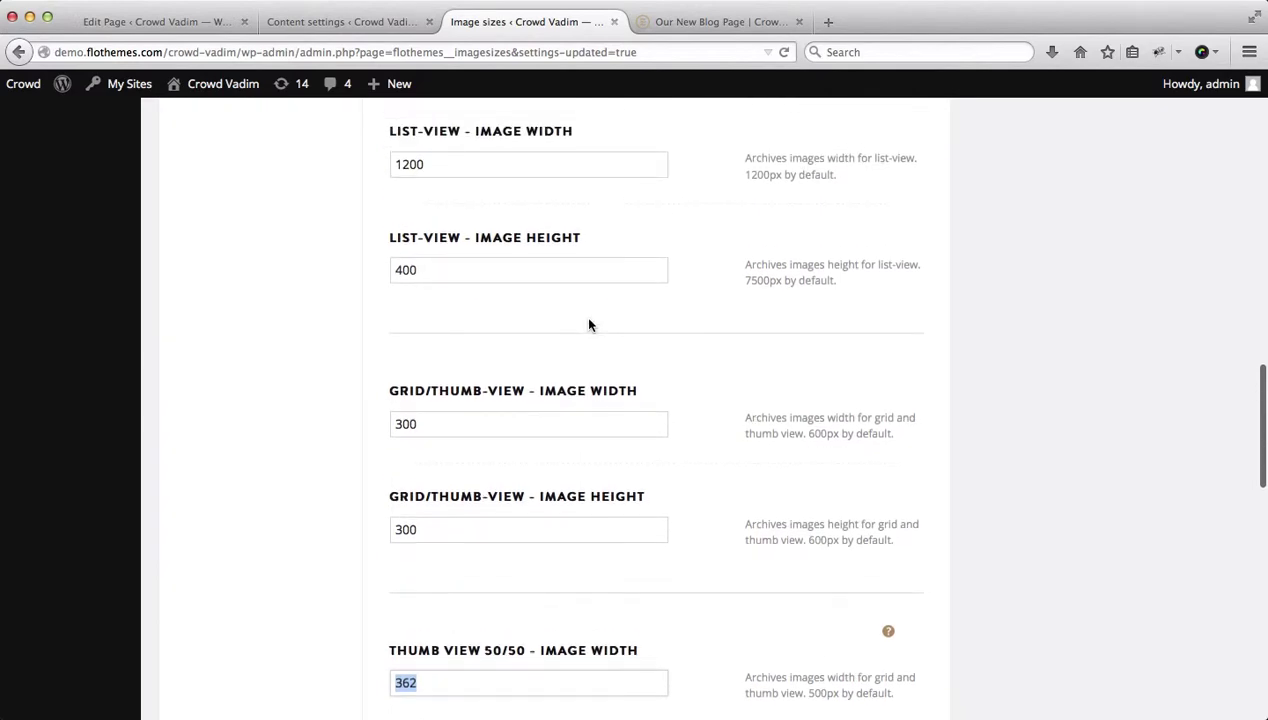
double_click(464, 427)
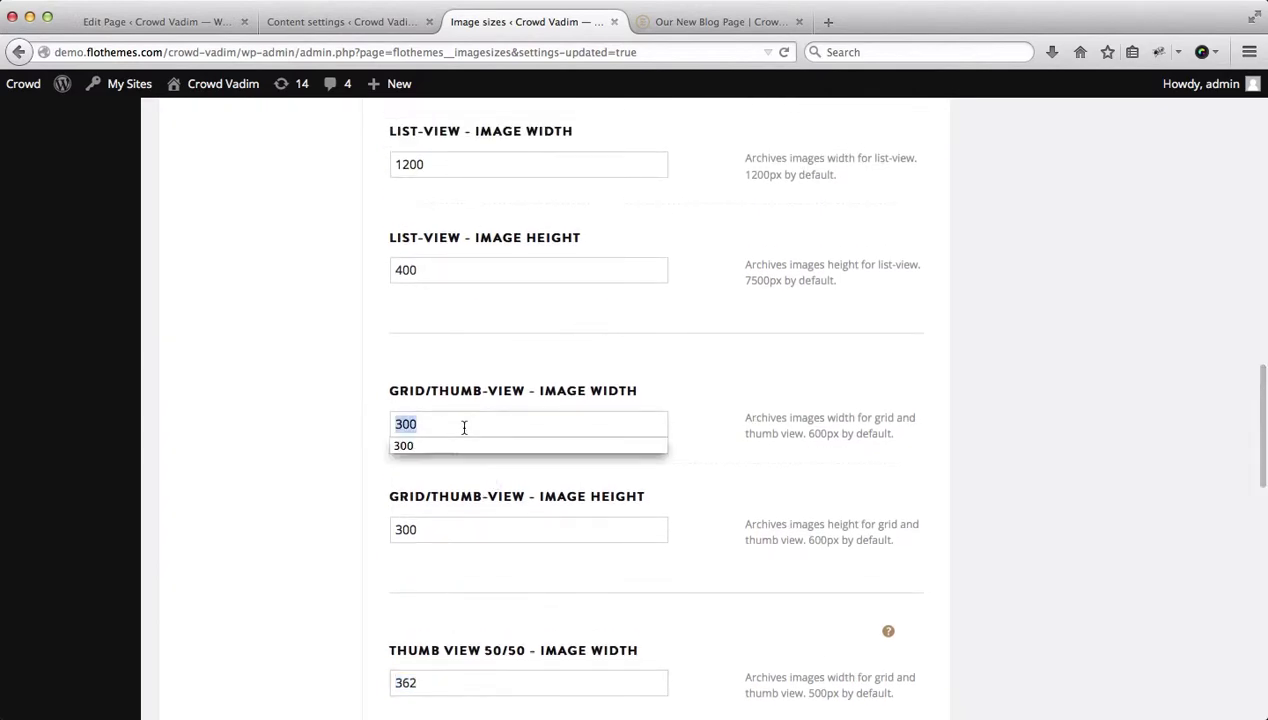
scroll(464, 427, down, 5)
scroll(464, 427, down, 3)
click(440, 407)
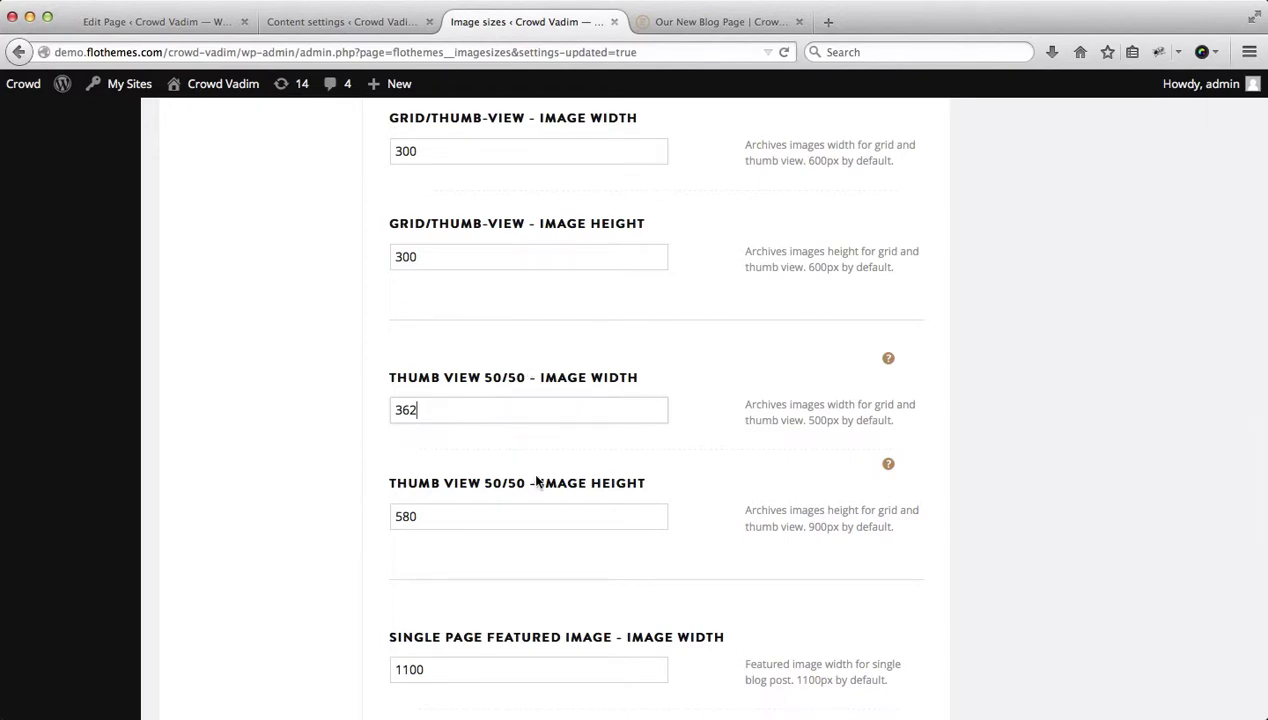
scroll(537, 482, up, 15)
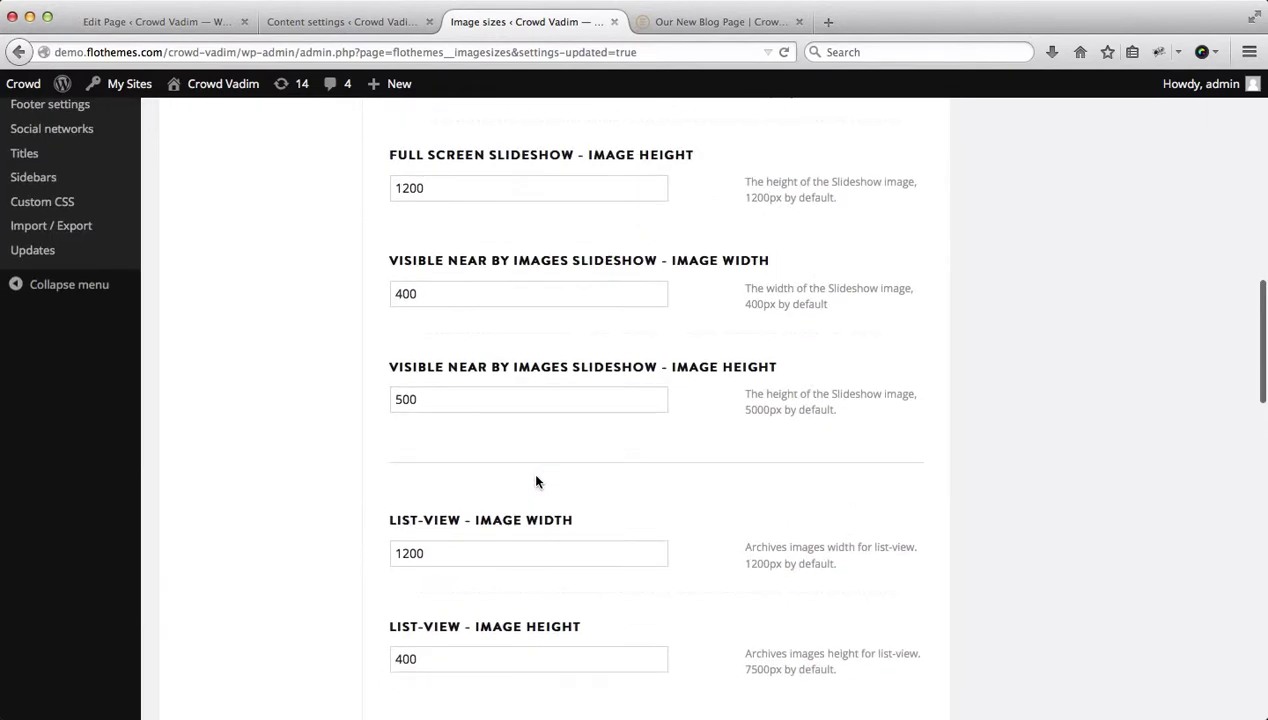
Close the Image Sizes and Content Settings pages and return to the editor of Our New Blog Page.
click(615, 22)
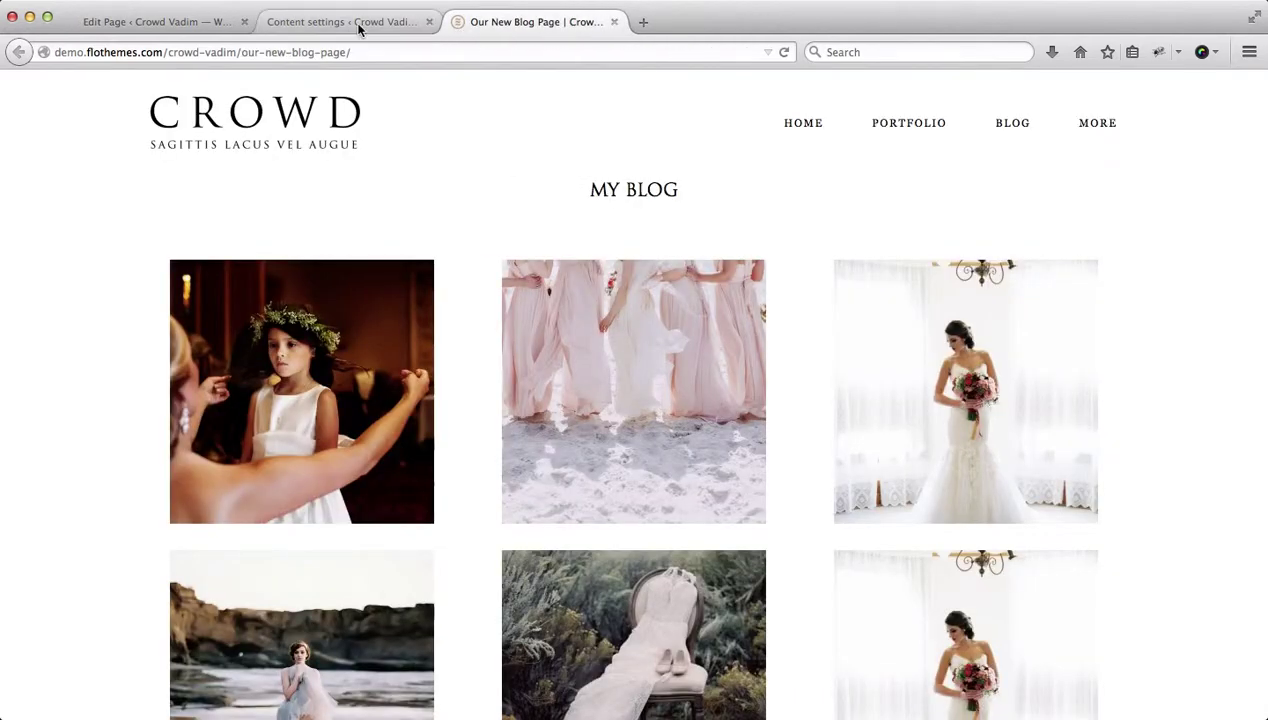
click(388, 22)
click(427, 22)
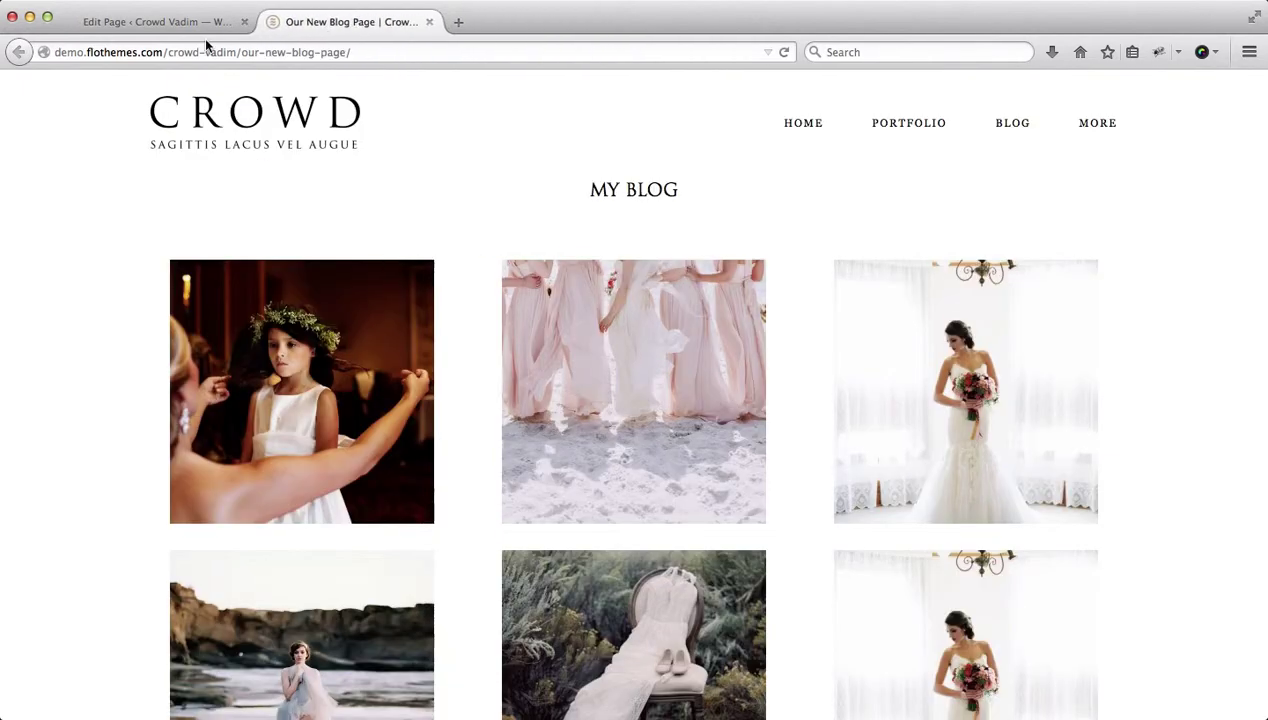
click(157, 26)
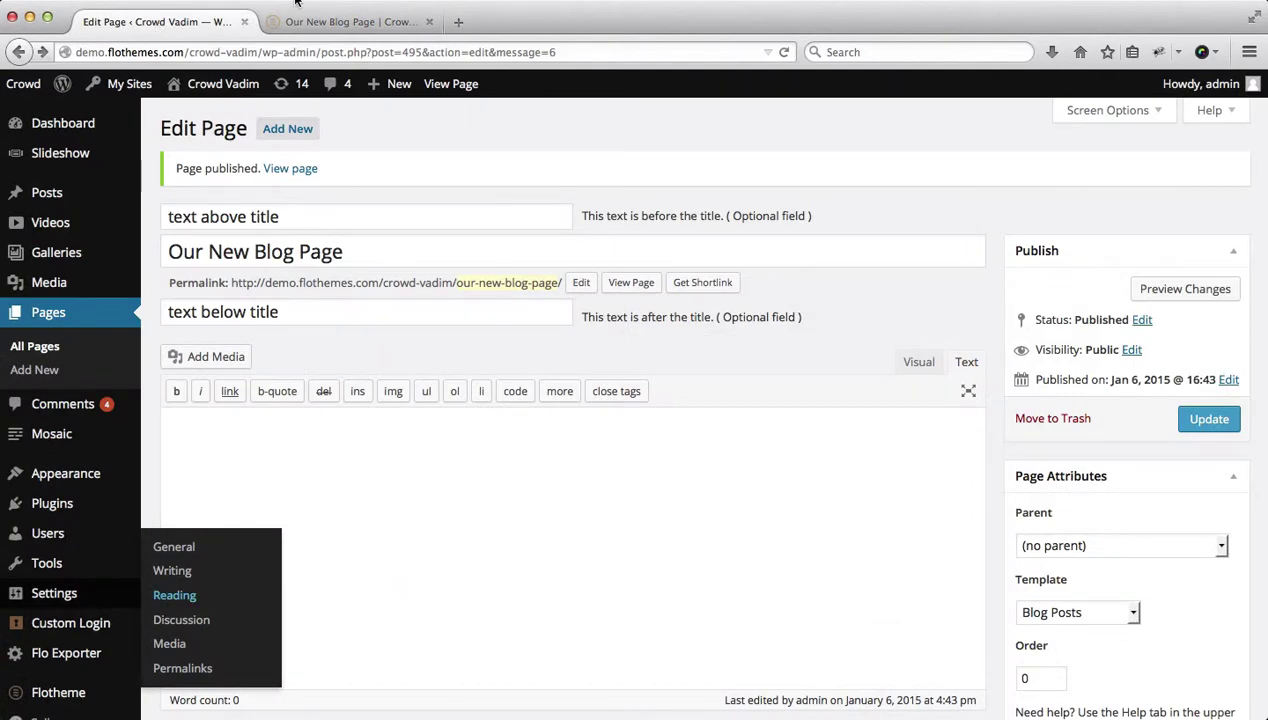
Reopen the closed Flotheme settings page and go to its Titles section.
key(super+shift+t)
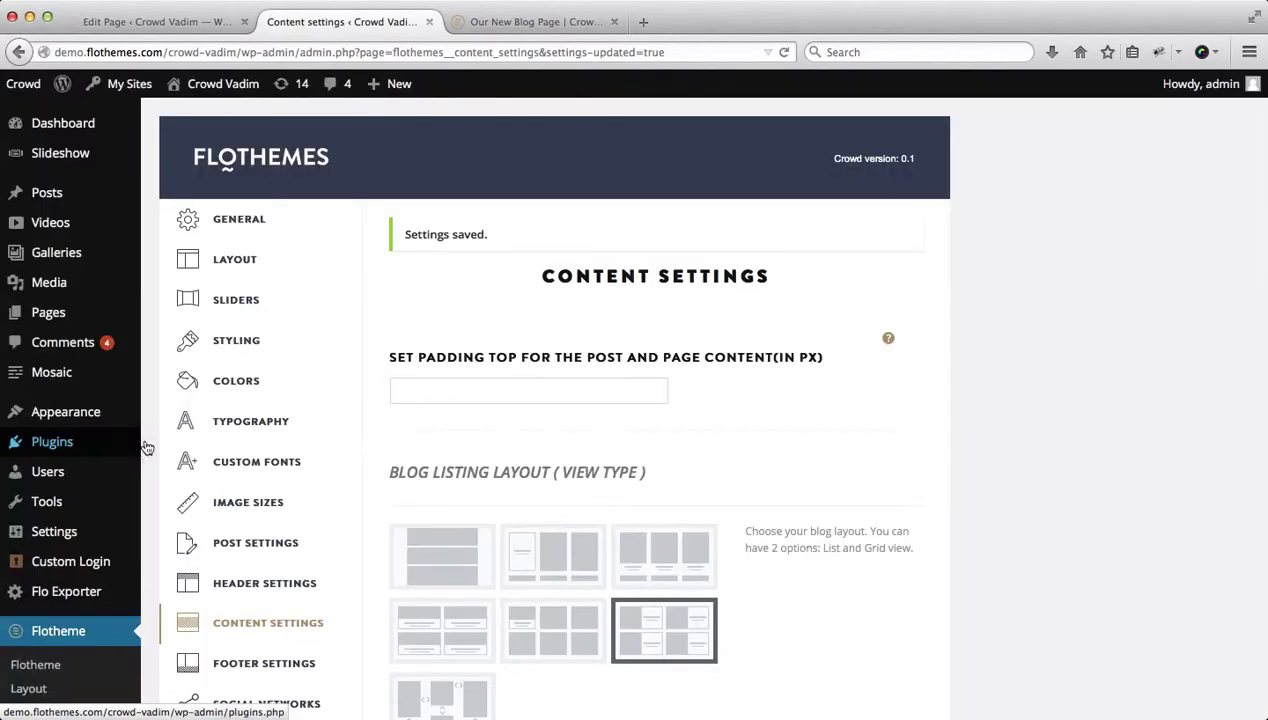
scroll(141, 444, down, 4)
click(235, 472)
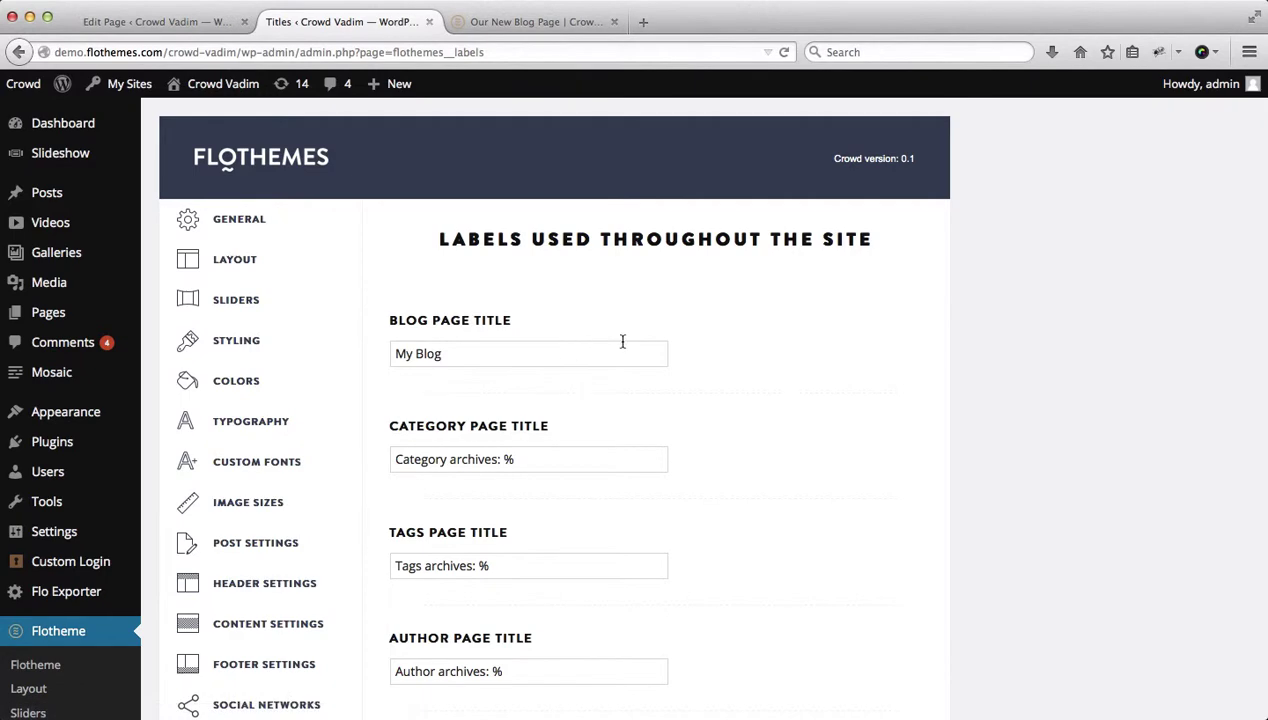
Compare the Blog Page Title label with the heading shown on the blog page.
double_click(522, 351)
click(495, 21)
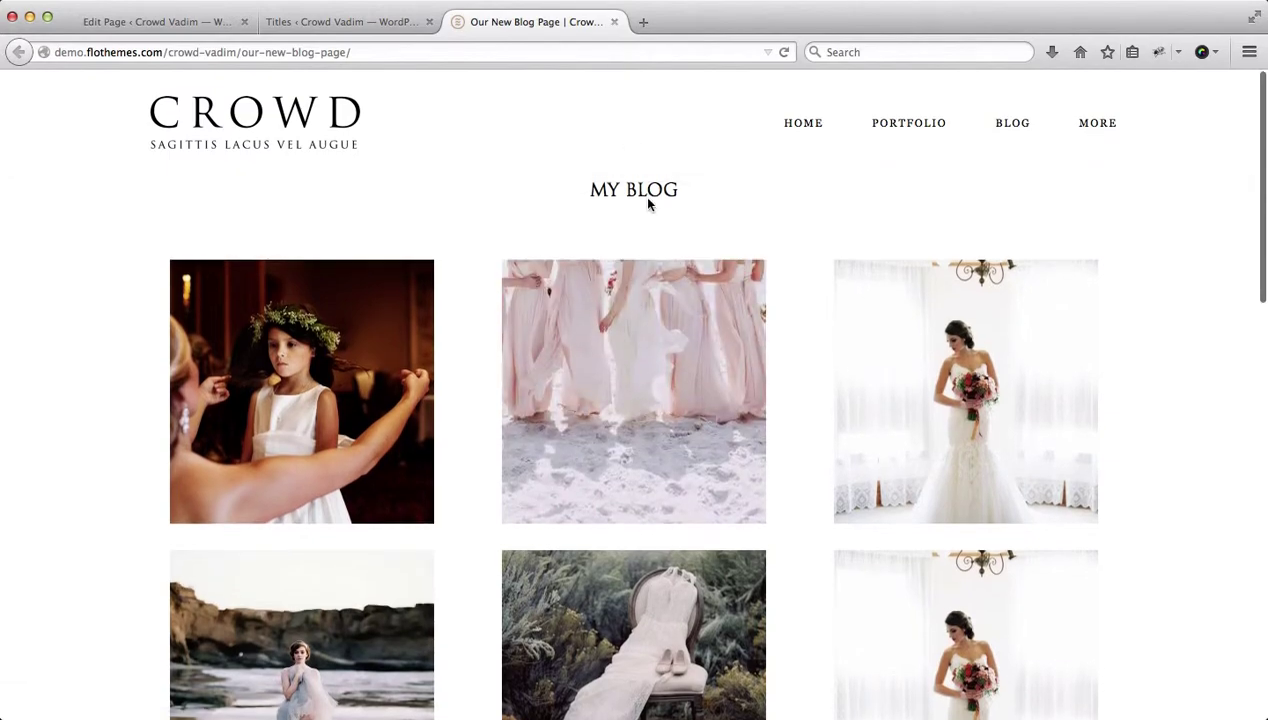
click(345, 21)
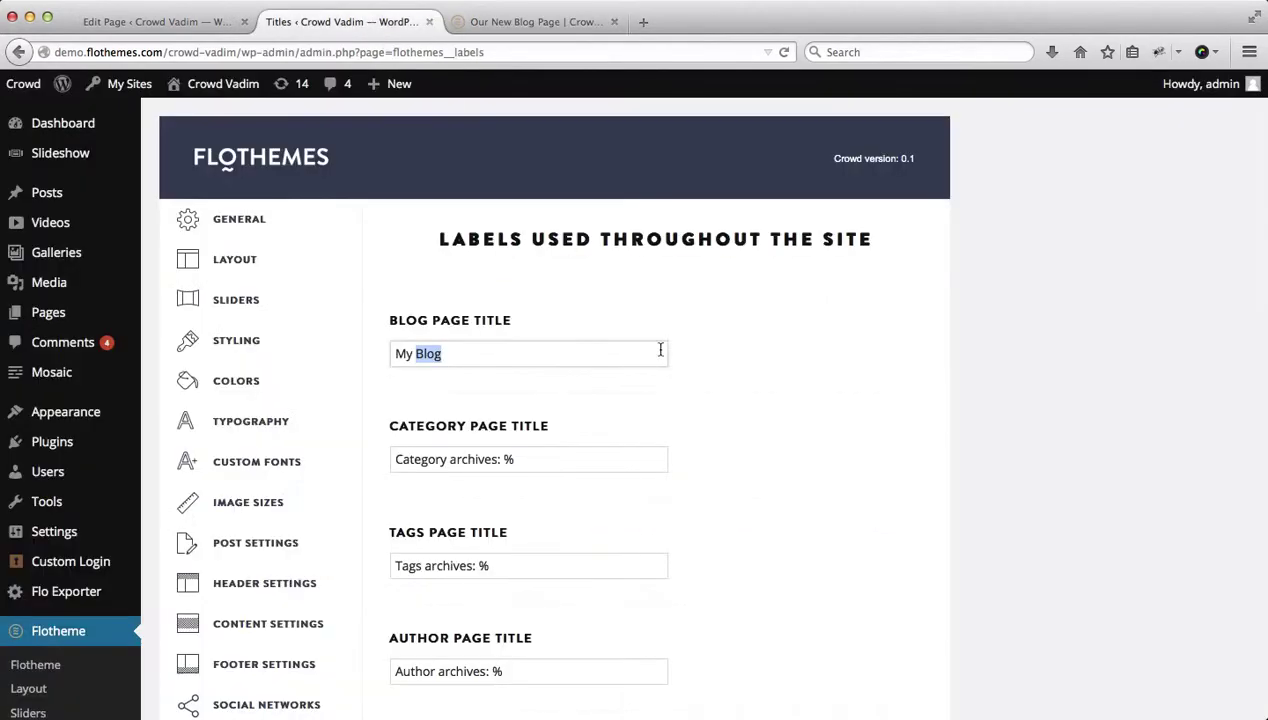
Put "Welcome to" in front of "My Blog" in the Blog Page Title label and save the titles settings.
triple_click(485, 348)
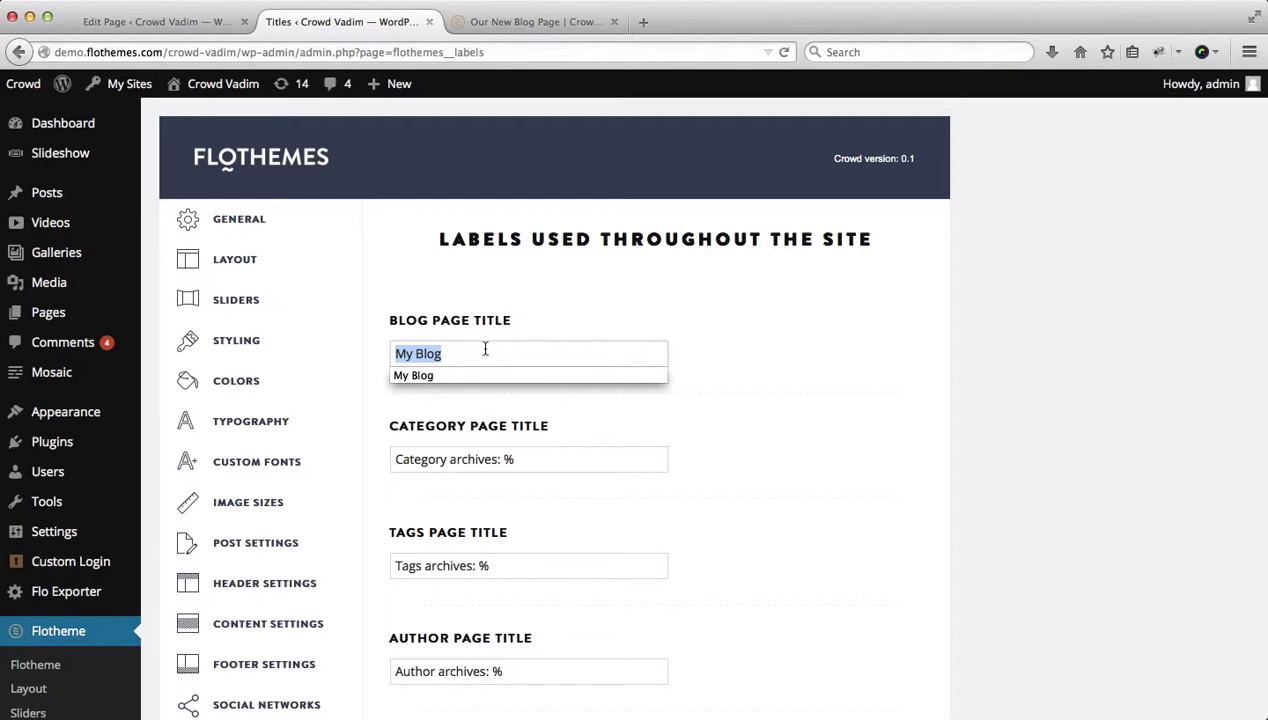
key(Left)
text(Welco)
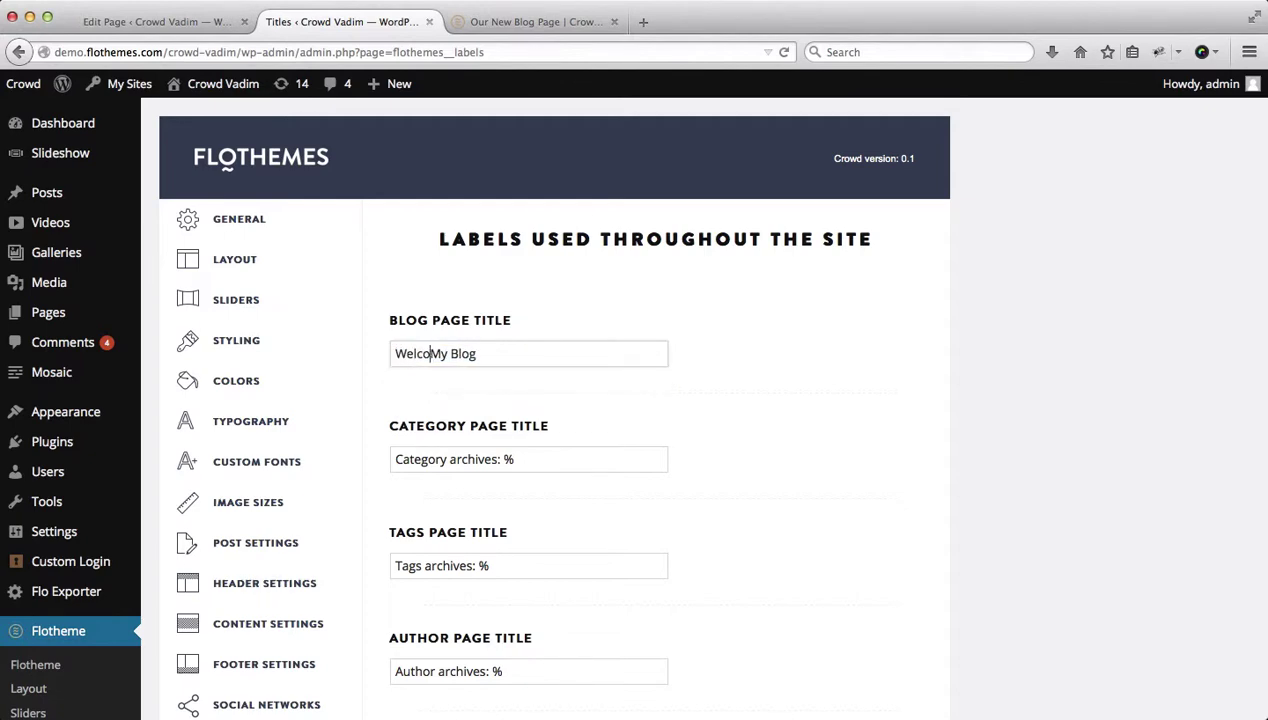
text(me to)
scroll(940, 360, down, 20)
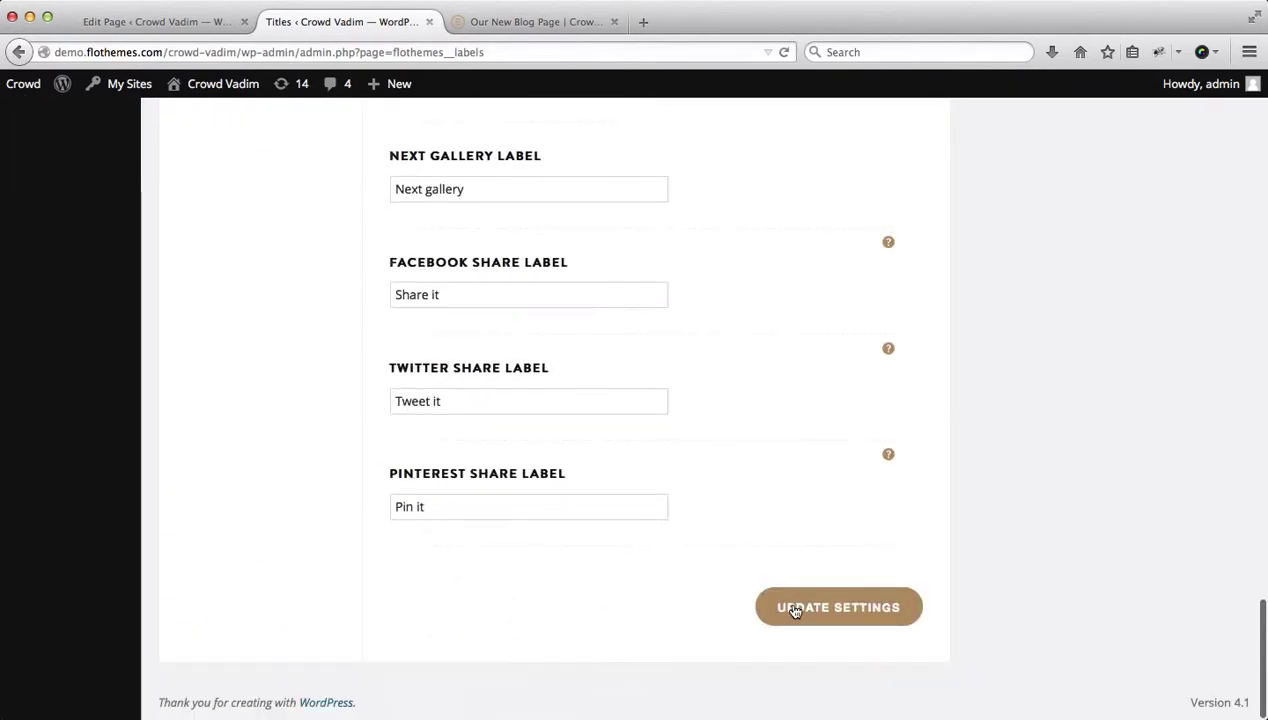
click(795, 609)
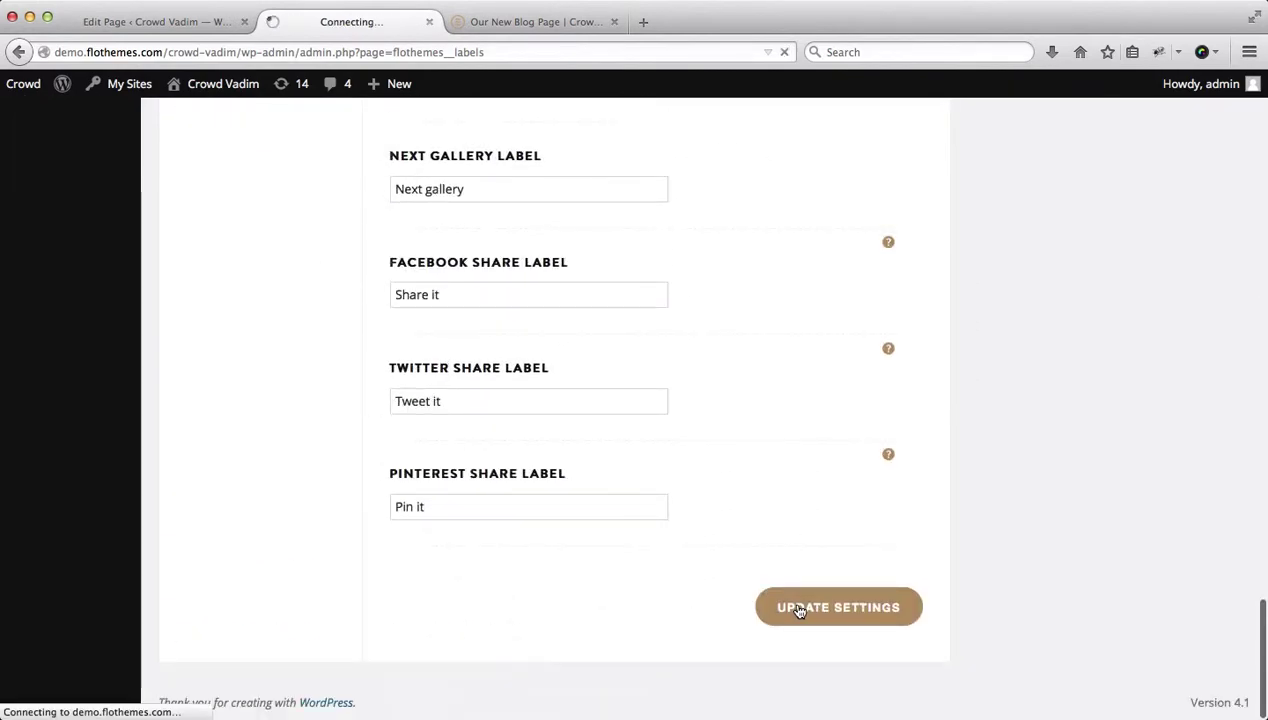
Check the heading on the live blog page and compare it with the page title in the Edit Page screen.
click(474, 26)
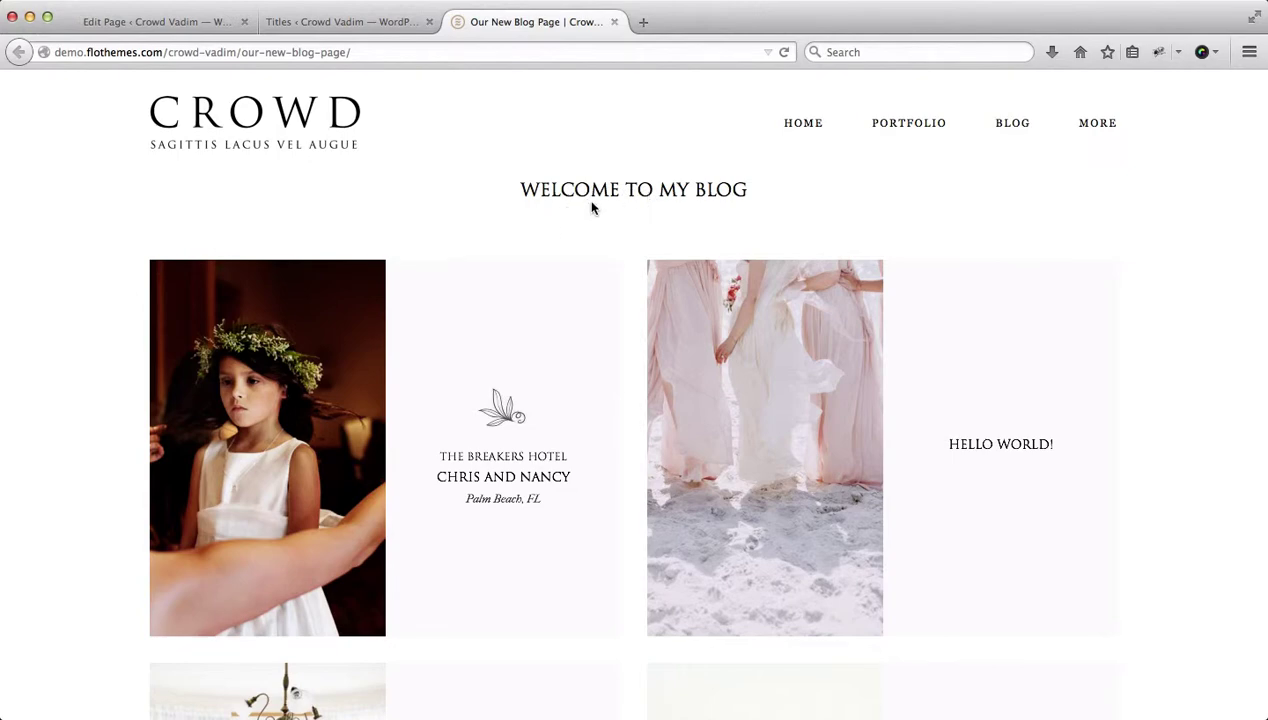
key(ctrl+Tab)
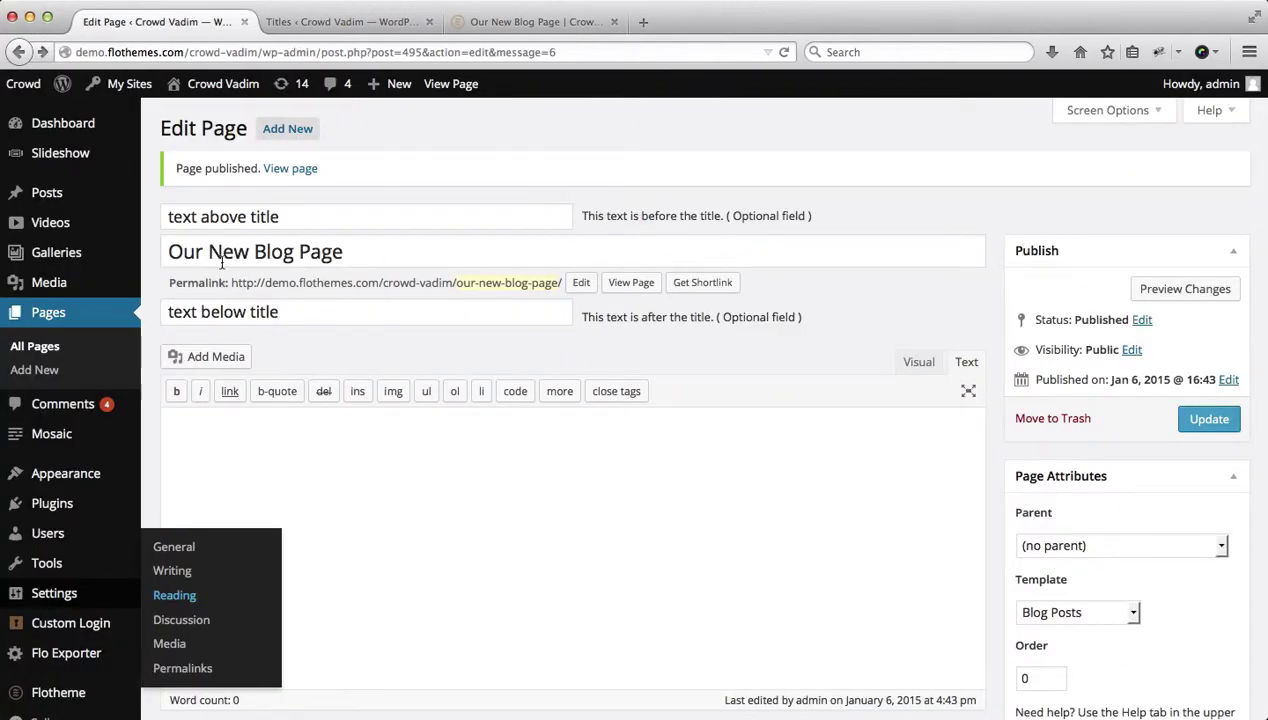
click(512, 22)
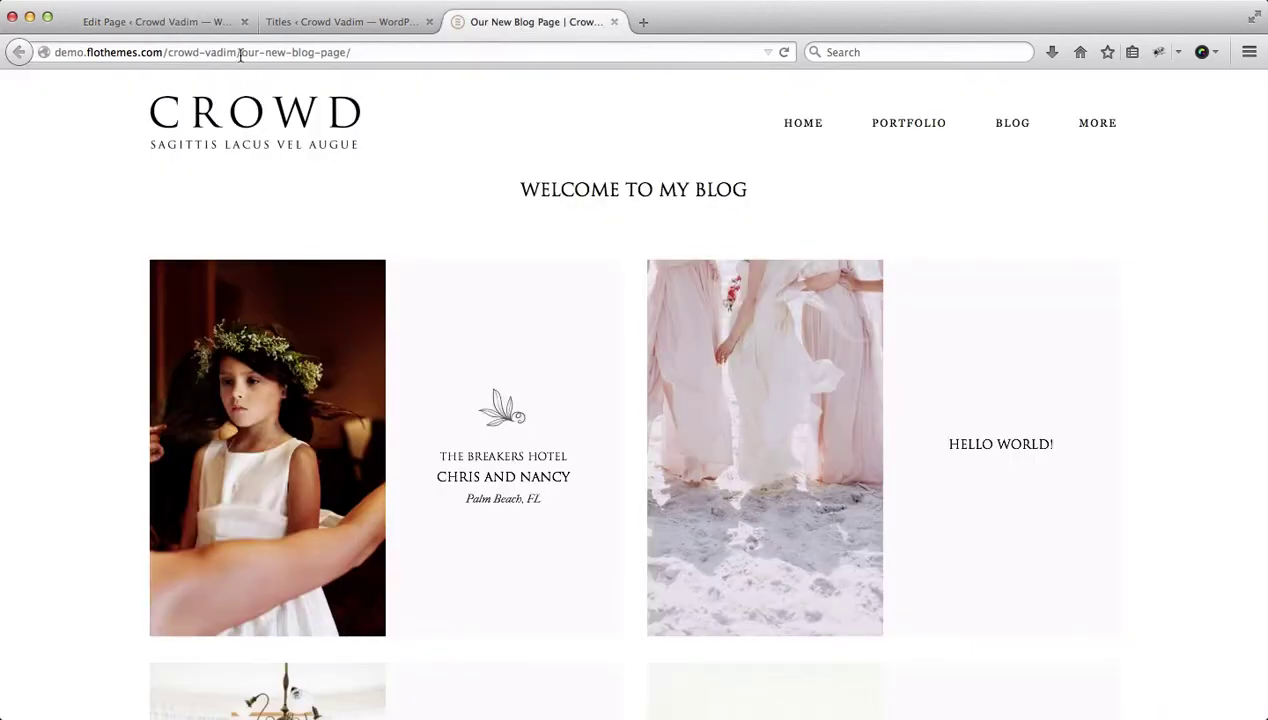
double_click(663, 194)
Review the archive, share and previous/next labels in the Titles settings, then return to the live blog page.
key(ctrl+shift+Tab)
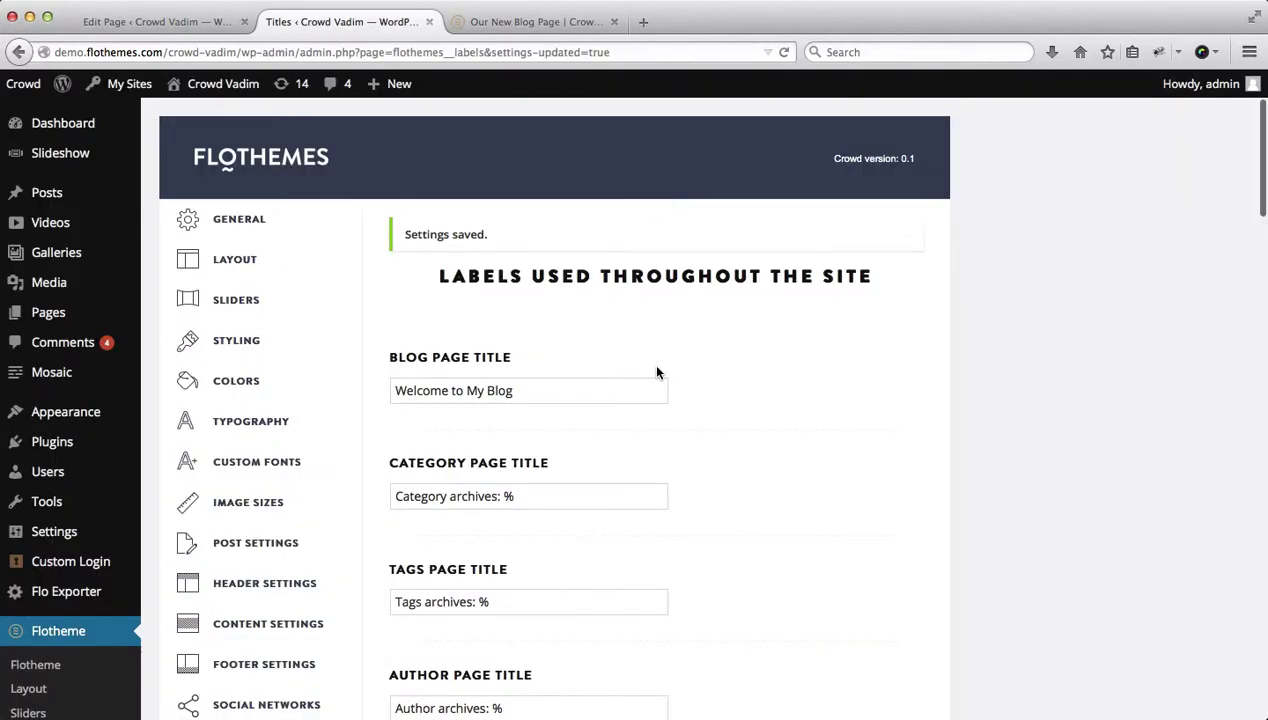
scroll(780, 405, down, 3)
scroll(781, 406, down, 15)
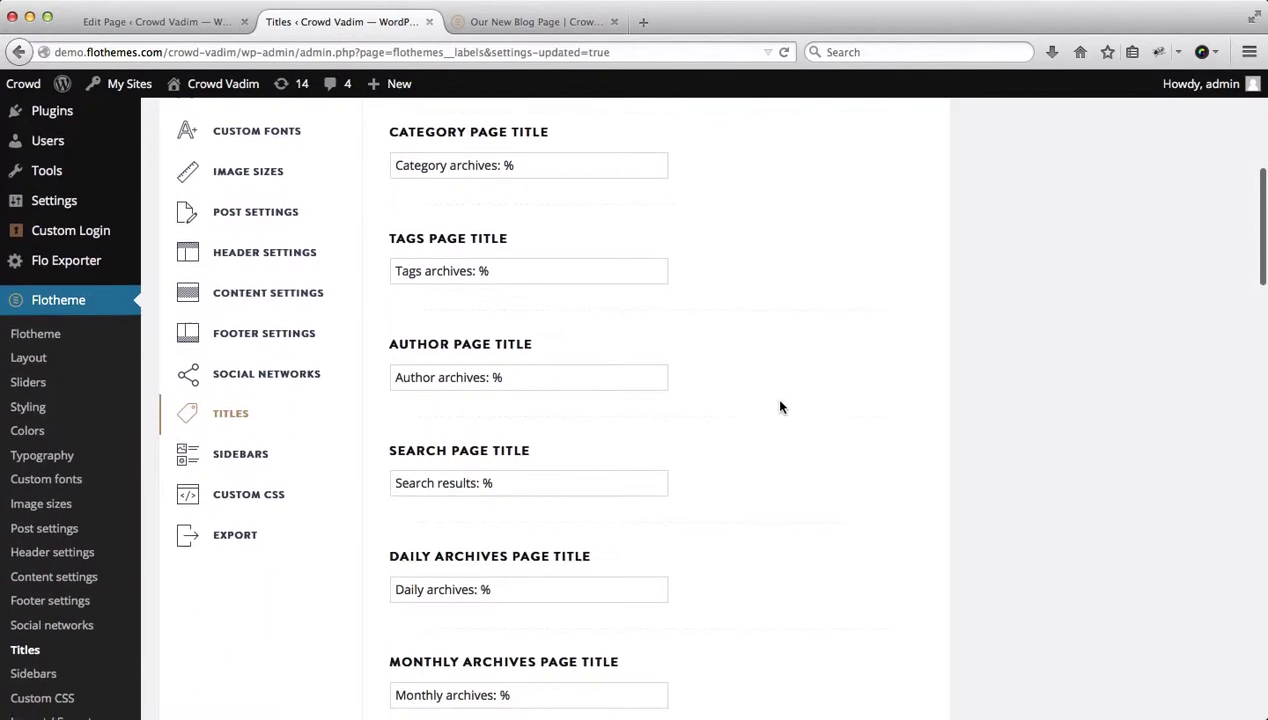
scroll(781, 406, down, 6)
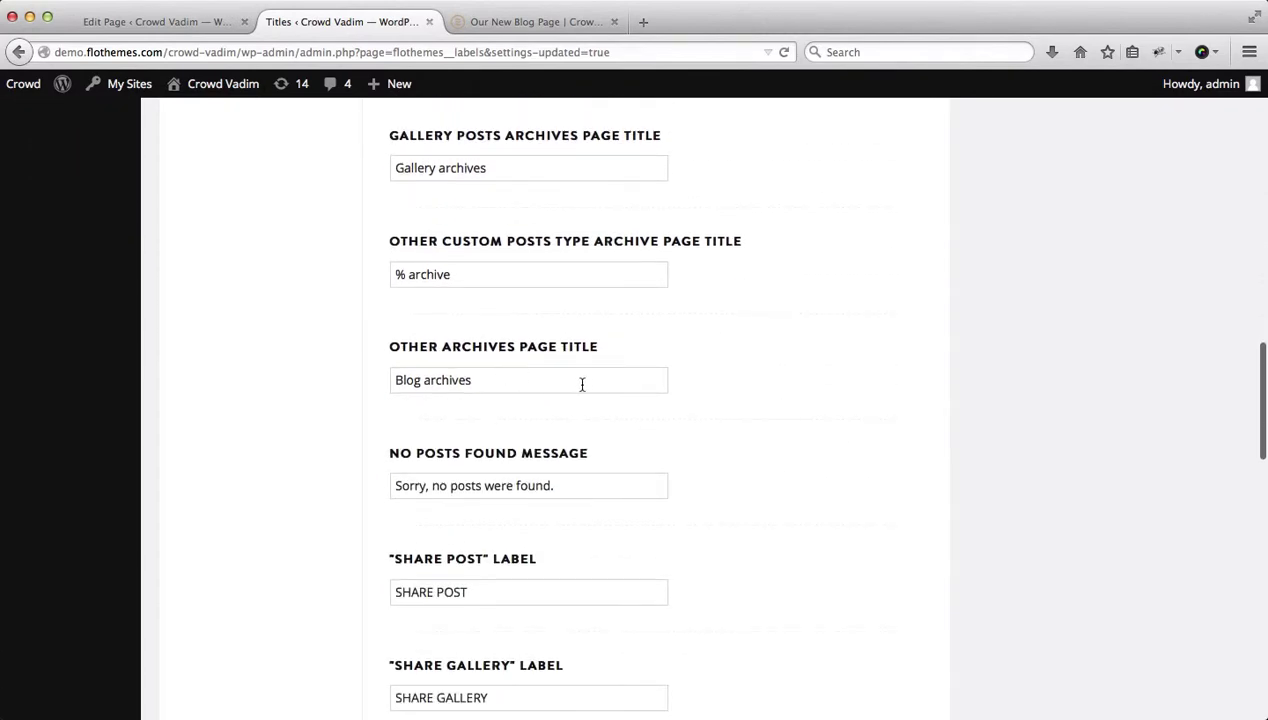
scroll(581, 409, down, 2)
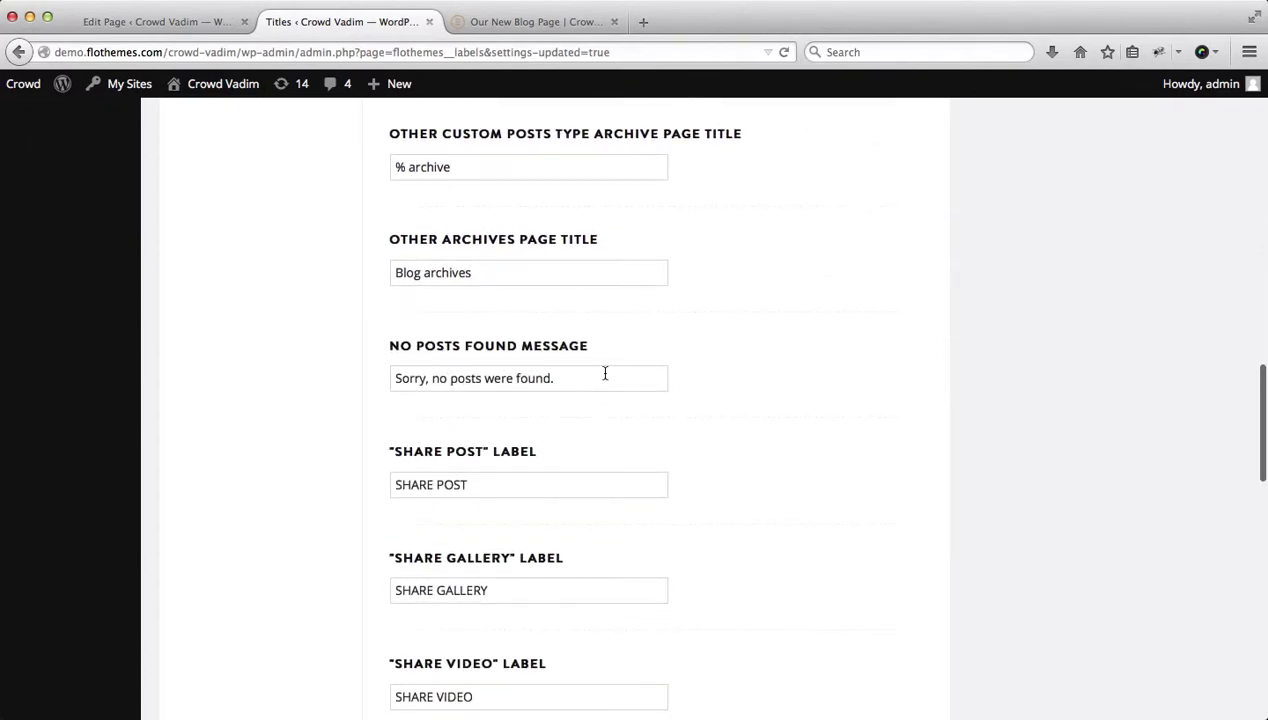
scroll(588, 387, down, 3)
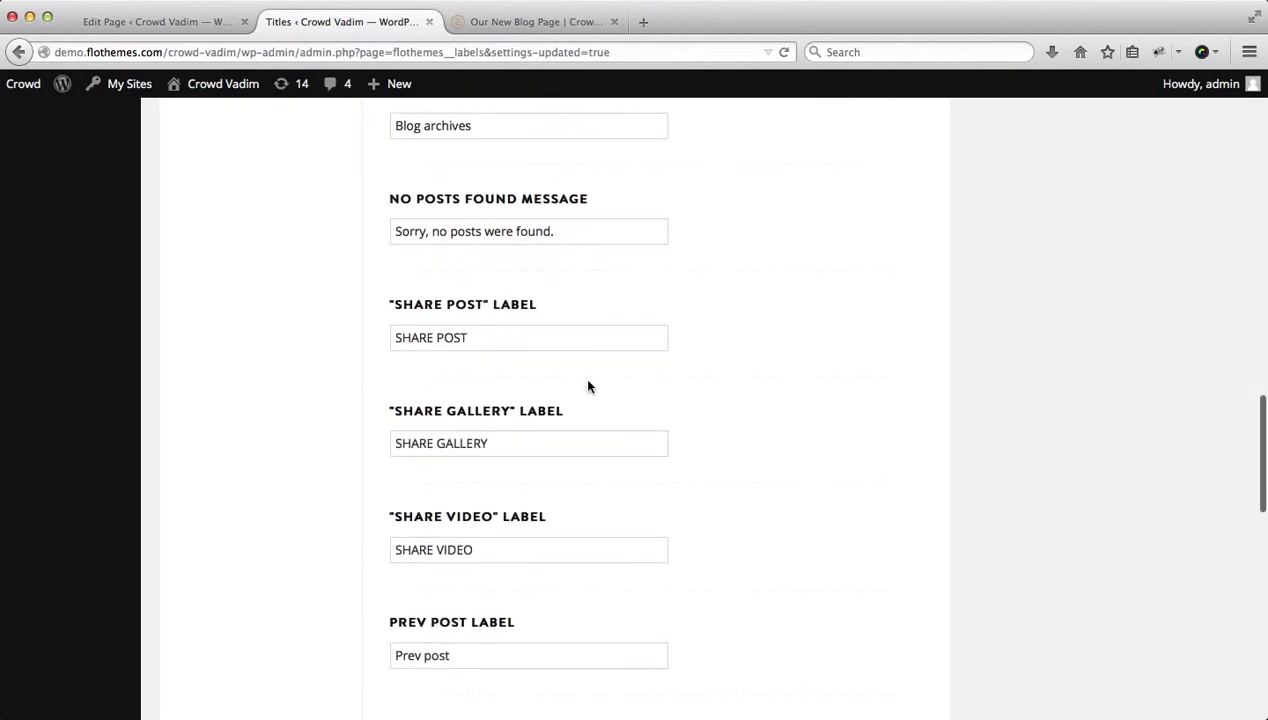
scroll(517, 328, down, 4)
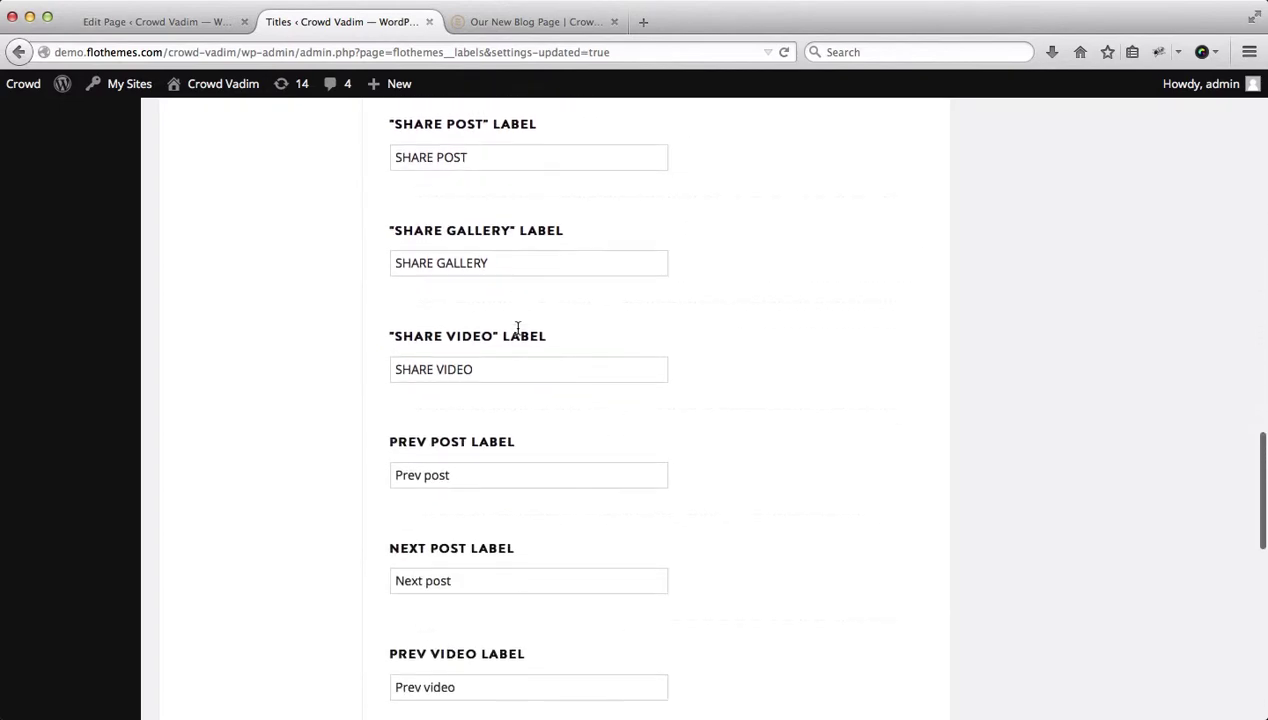
scroll(518, 330, up, 3)
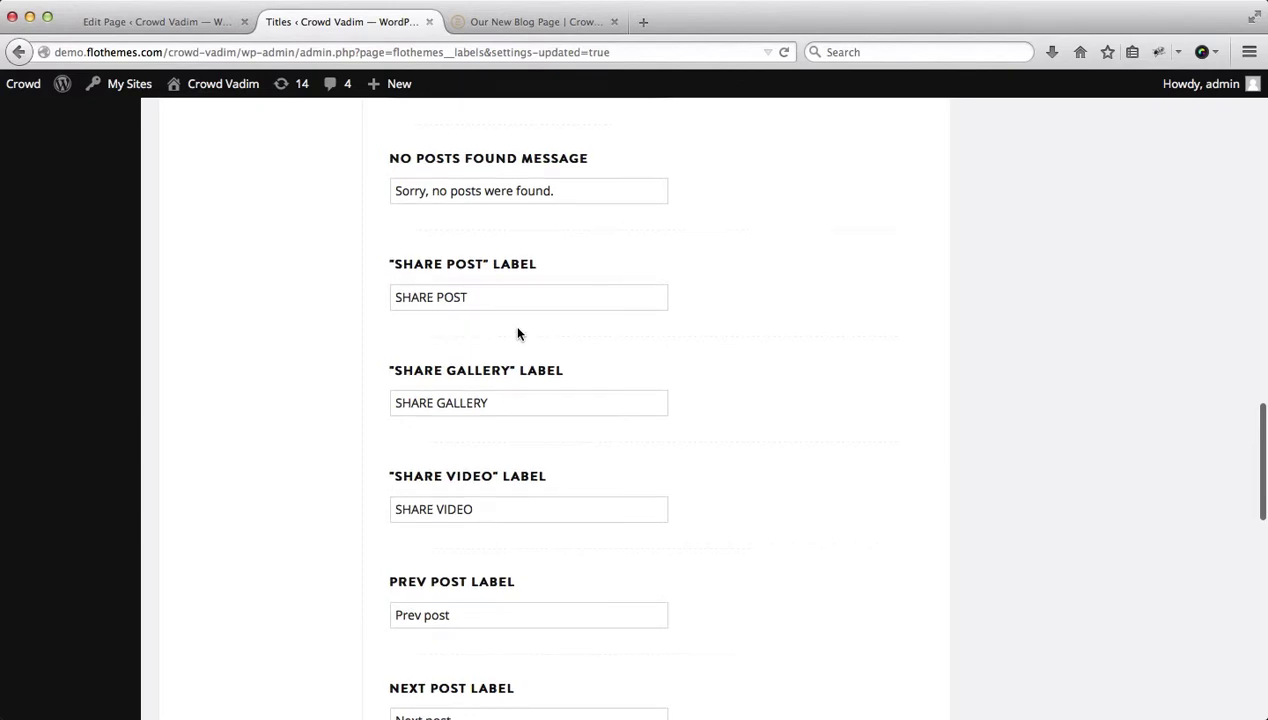
scroll(517, 330, up, 10)
scroll(517, 328, up, 3)
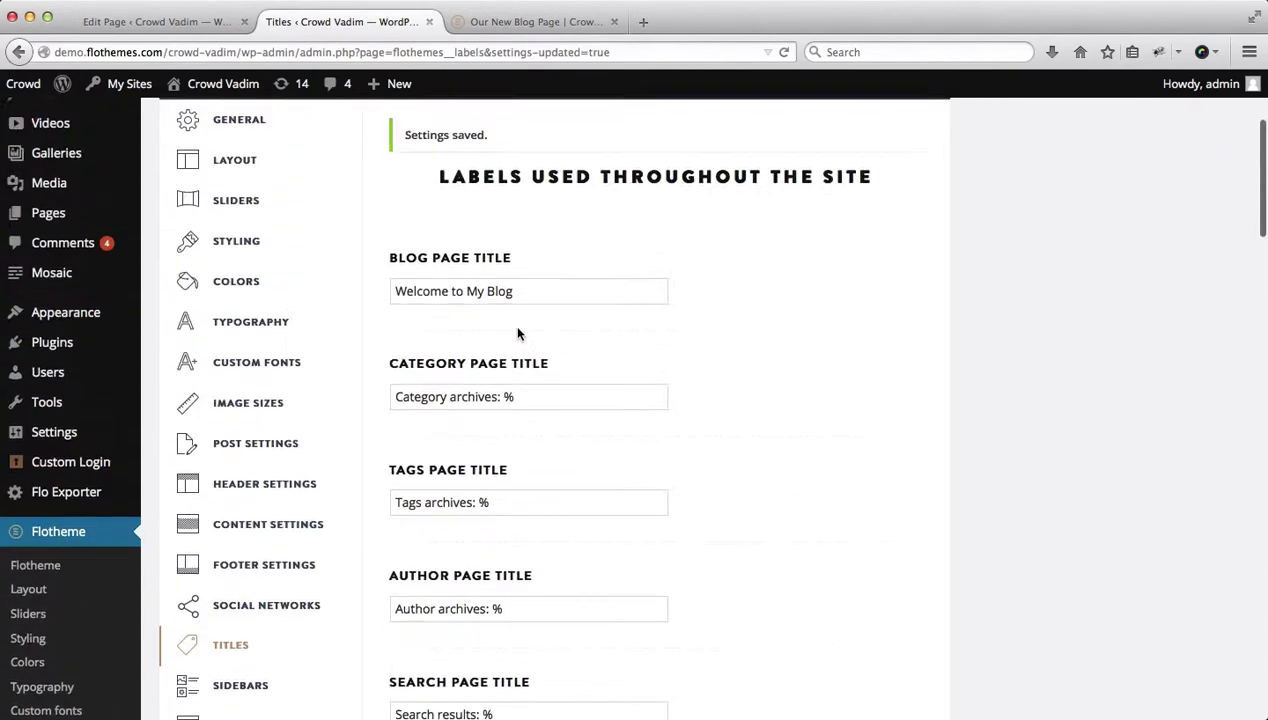
click(486, 22)
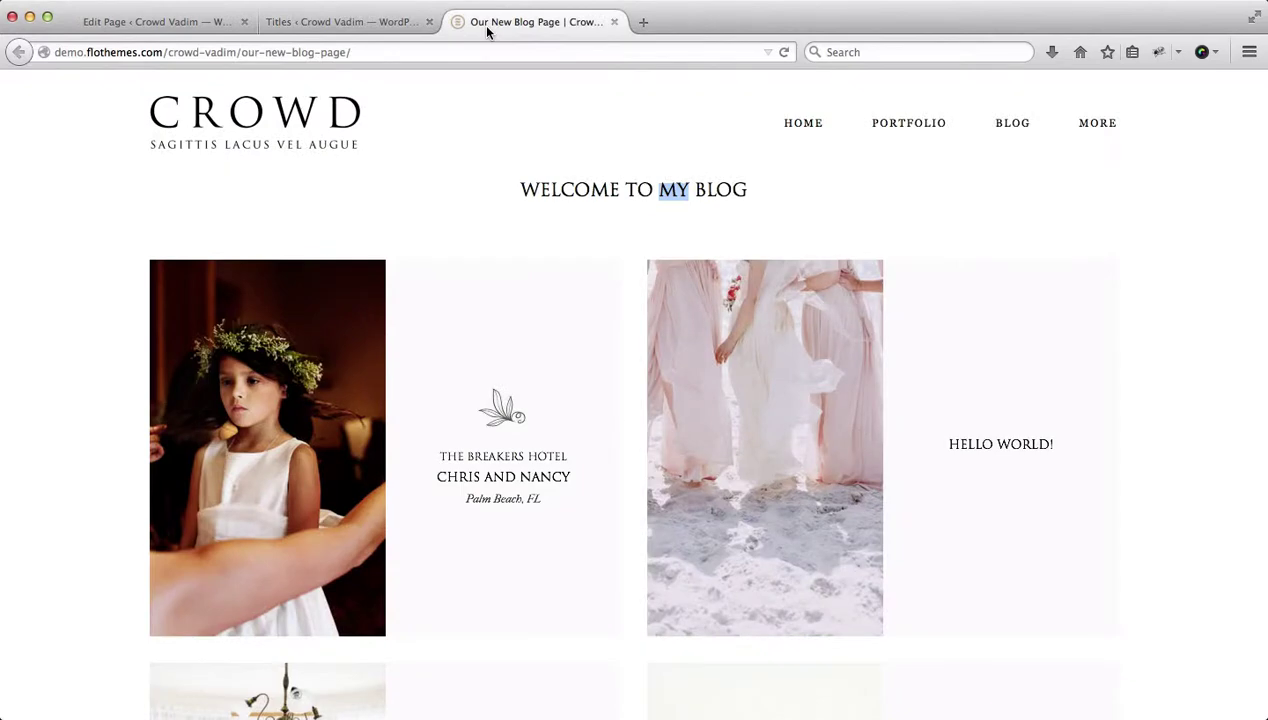